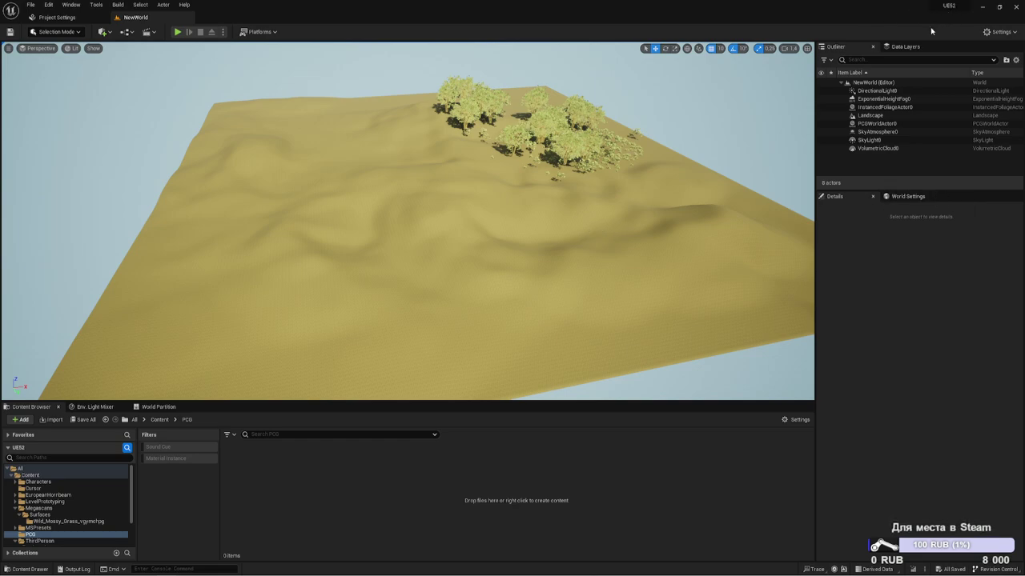
- Search the Plugins browser for 'Proce' to check the Procedural plugins, then close it
mouse_move(950, 8)
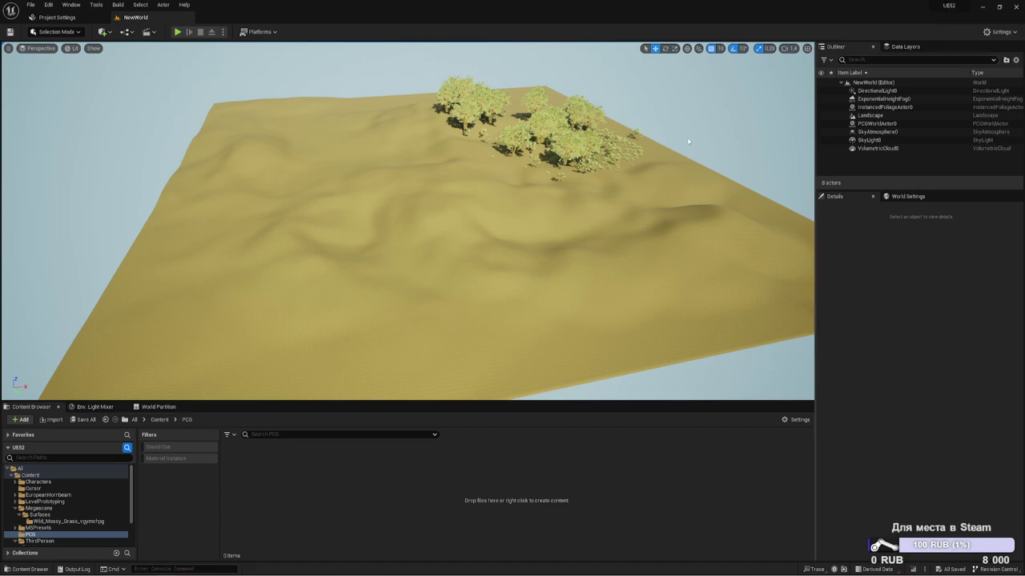
right_click_drag(640, 147, 640, 147)
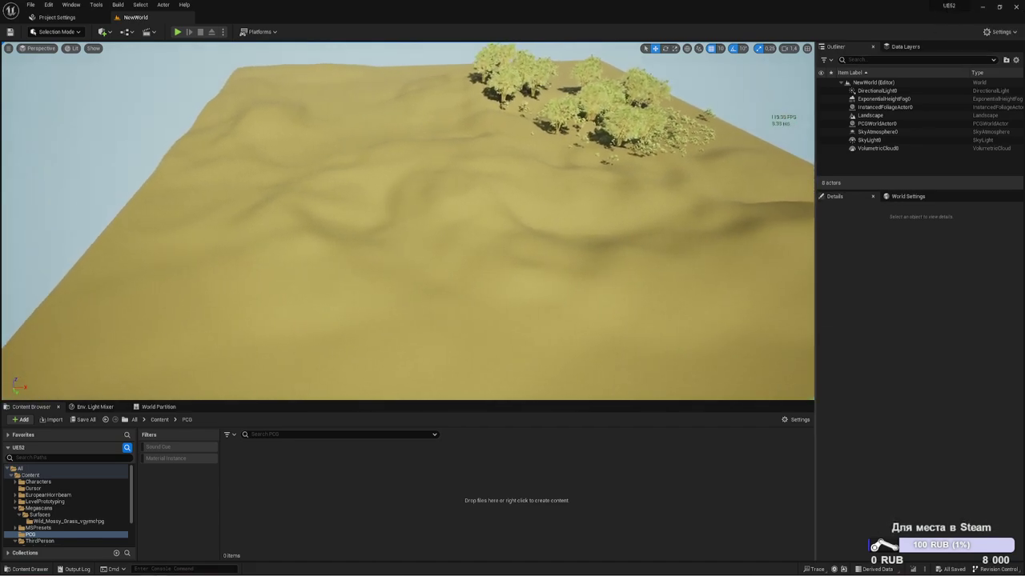
right_click_drag(158, 139, 159, 140)
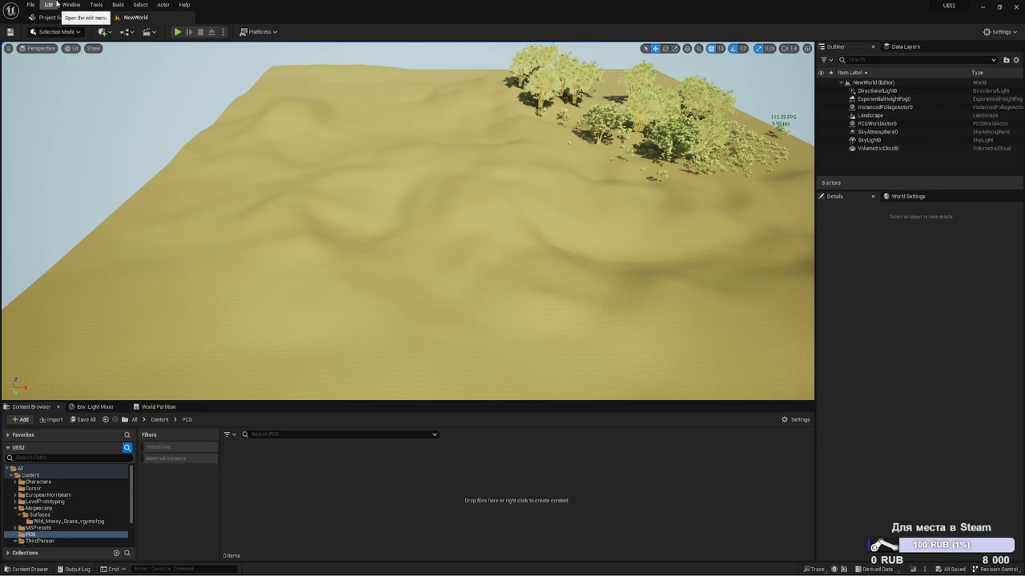
right_click_drag(363, 215, 381, 228)
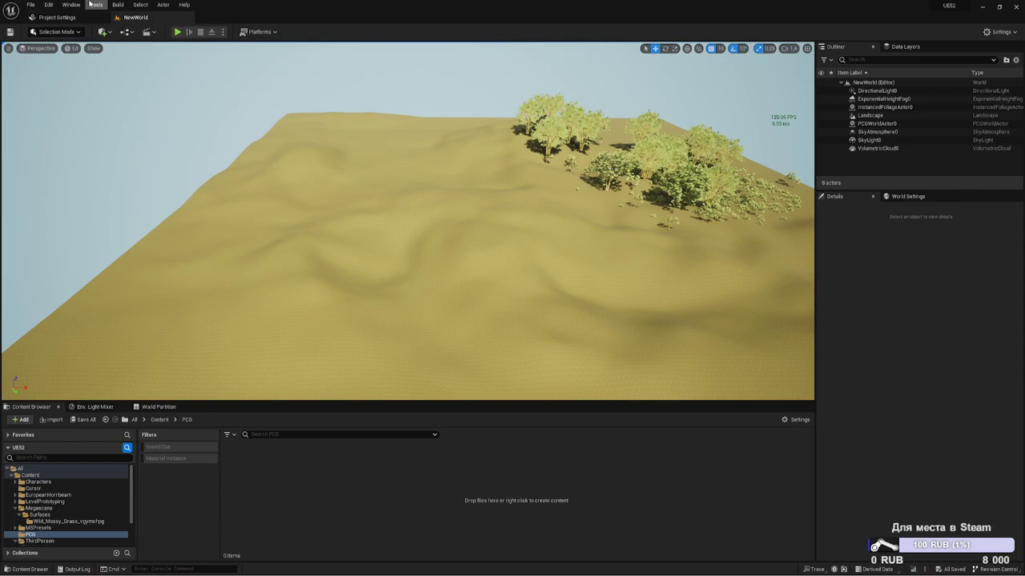
left_click(50, 6)
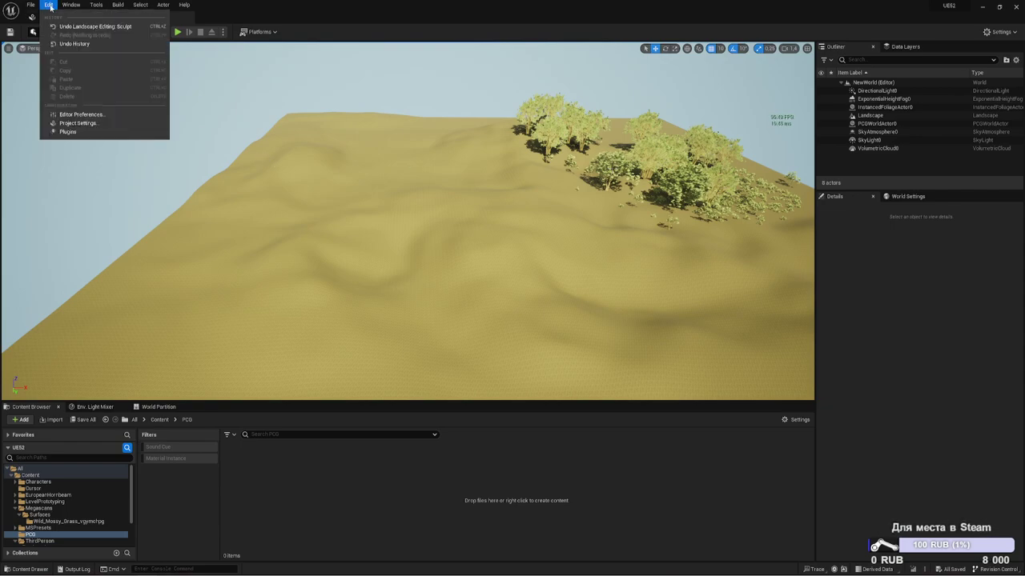
left_click(68, 132)
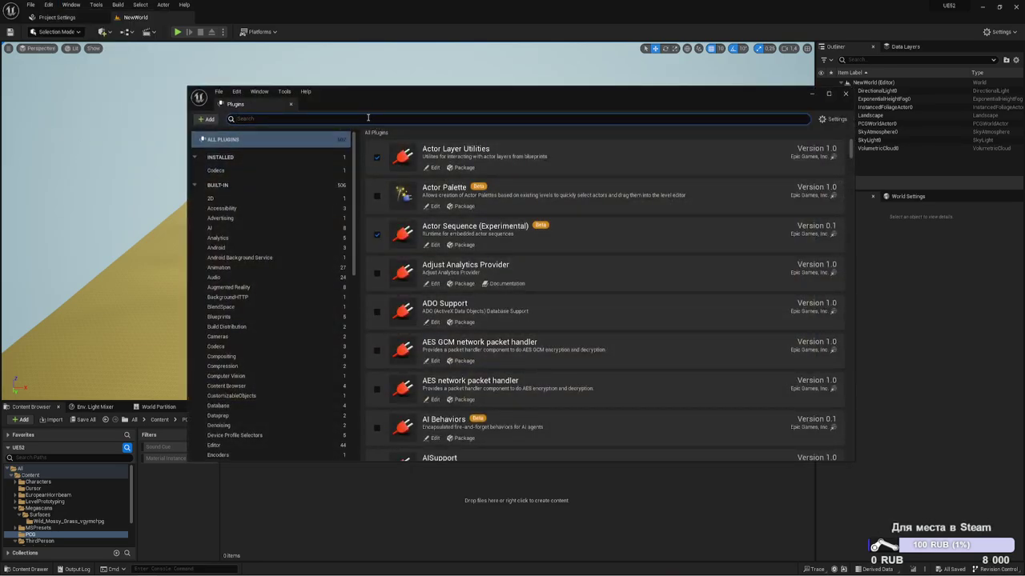
type("Pro")
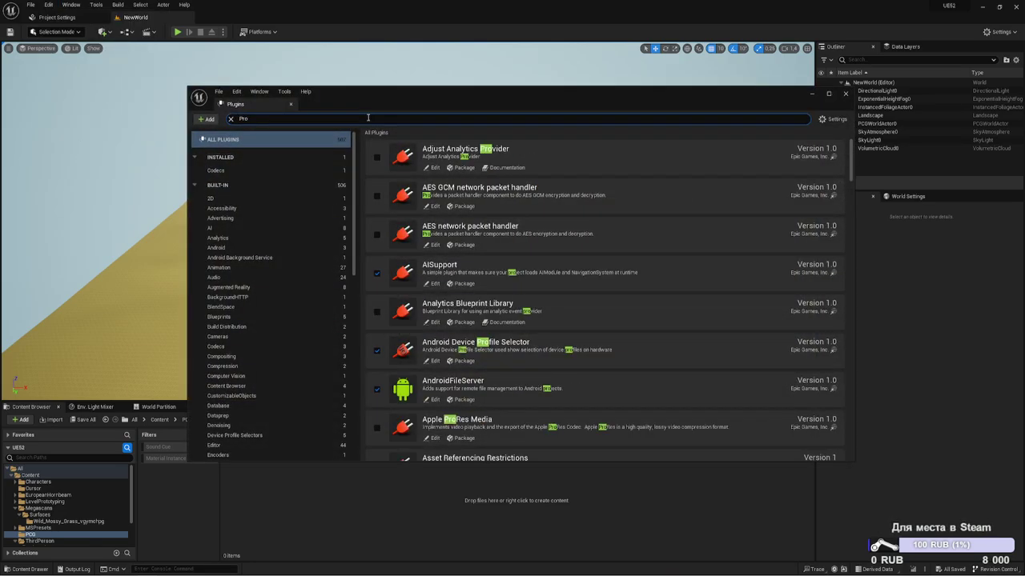
type("ced")
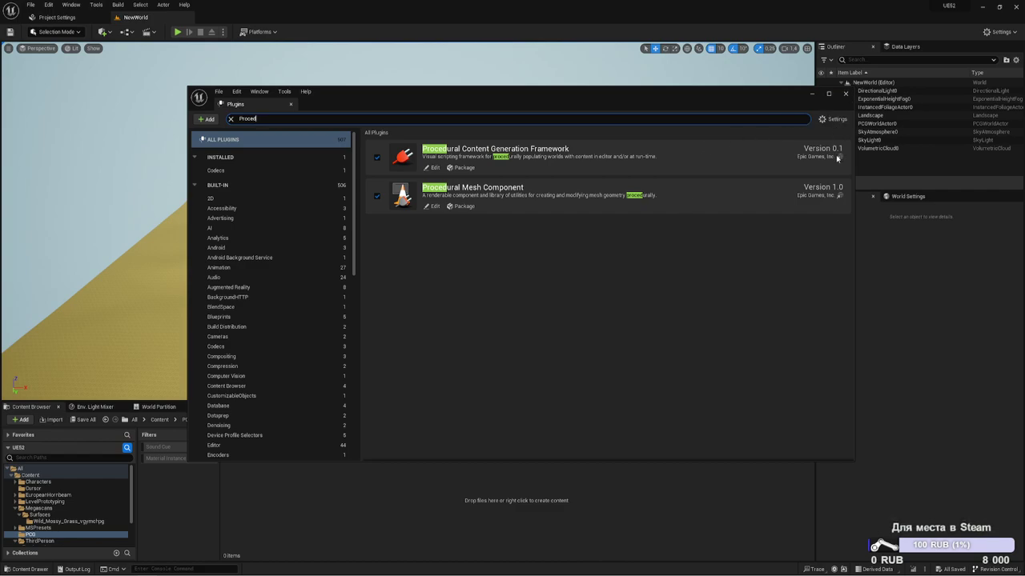
left_click(846, 93)
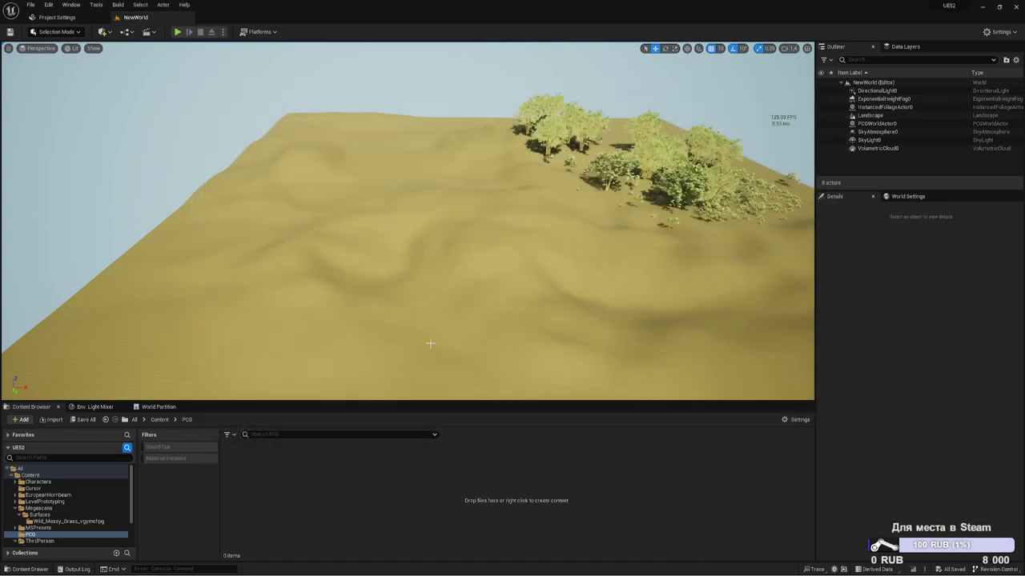
- Enlarge the Content Browser and drag a PCGVolume from Quick Add > Volumes onto the landscape
left_click_drag(317, 392, 317, 369)
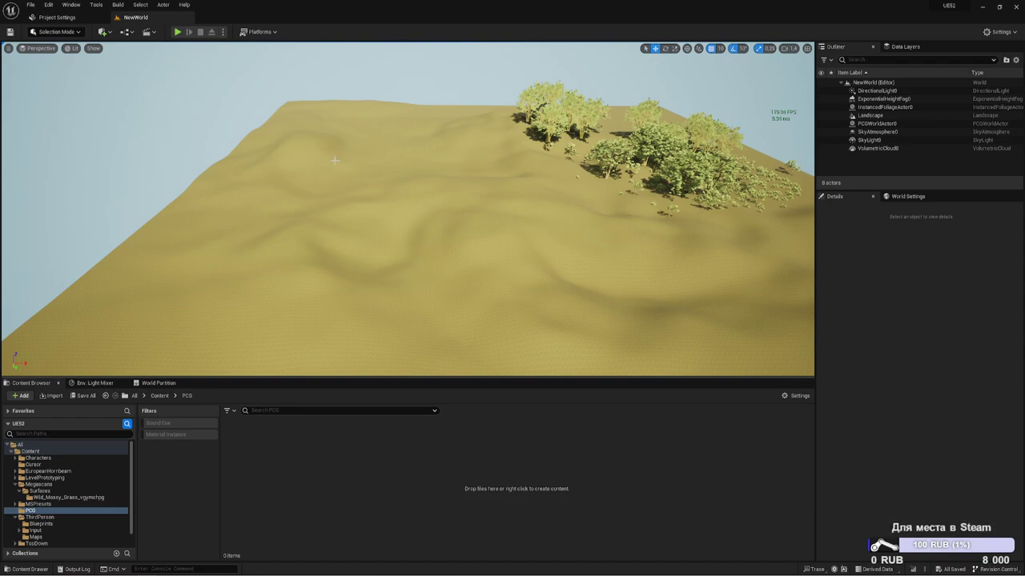
left_click(111, 33)
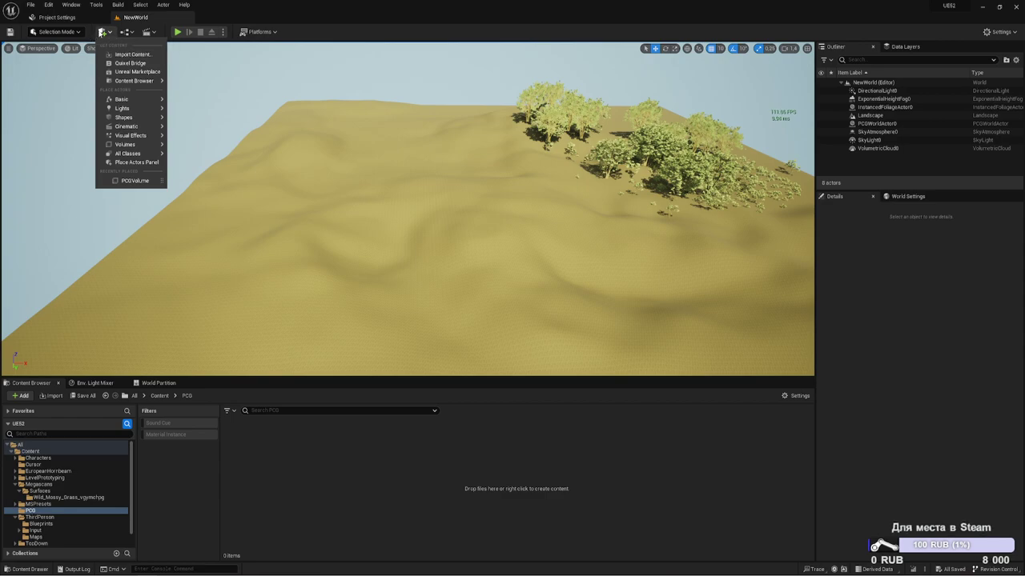
mouse_move(127, 145)
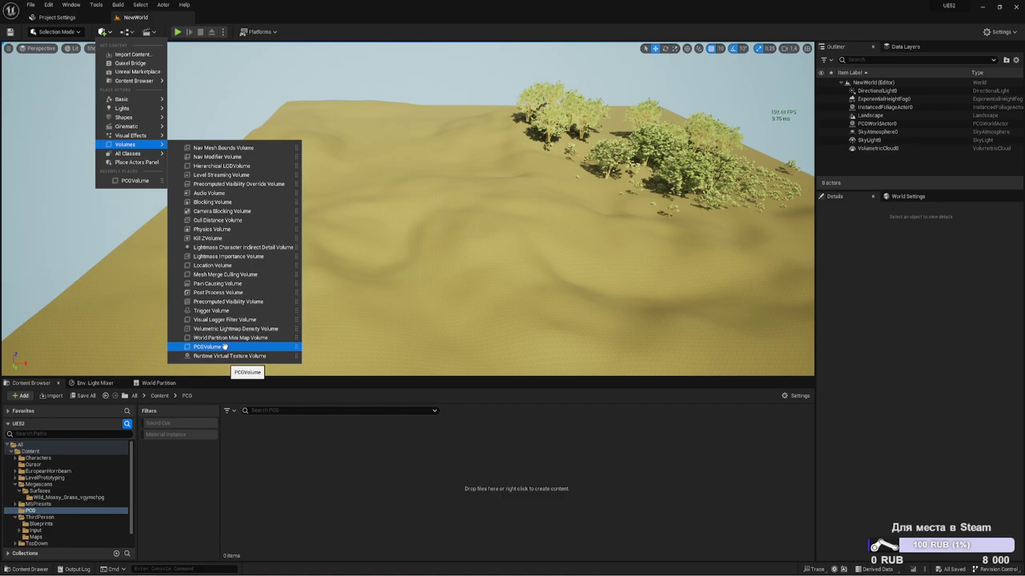
left_click_drag(228, 346, 365, 206)
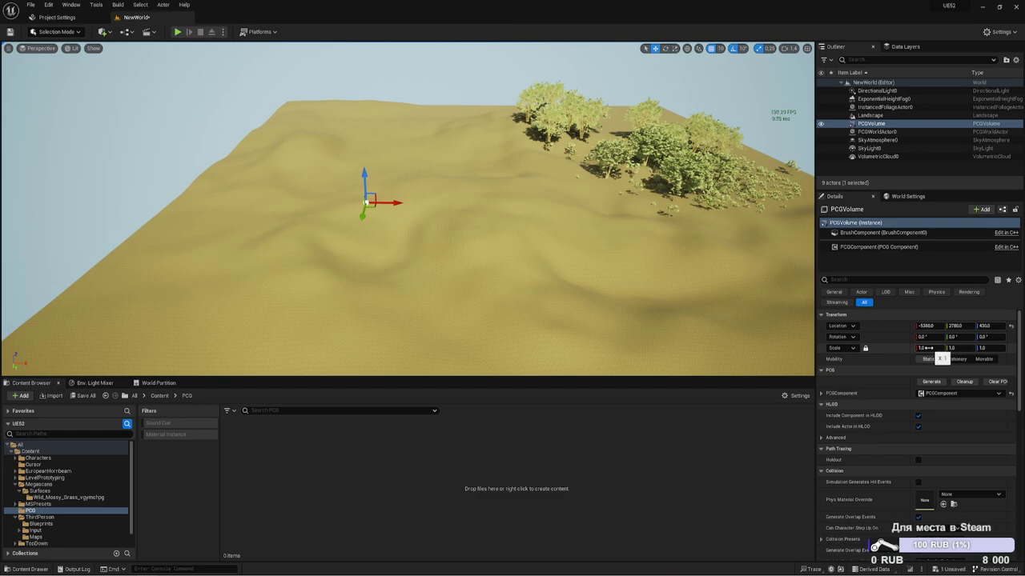
- Scale the PCG volume uniformly to about 40.63, raise it higher, and select its PCGComponent
left_click_drag(929, 348, 1005, 348)
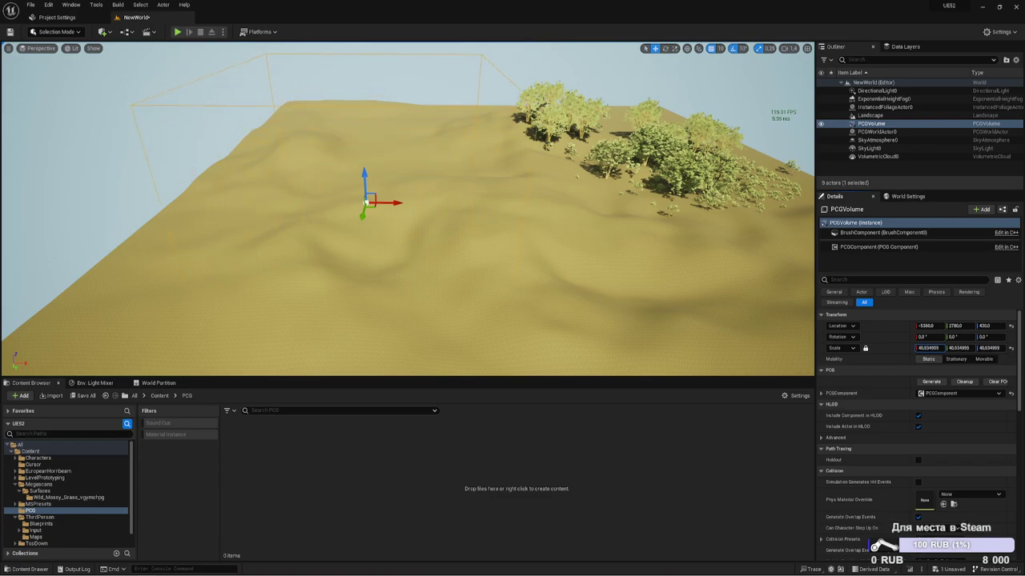
left_click_drag(1004, 348, 945, 349)
mouse_move(376, 178)
left_mouse_down()
mouse_move(382, 158)
mouse_move(382, 168)
left_mouse_up()
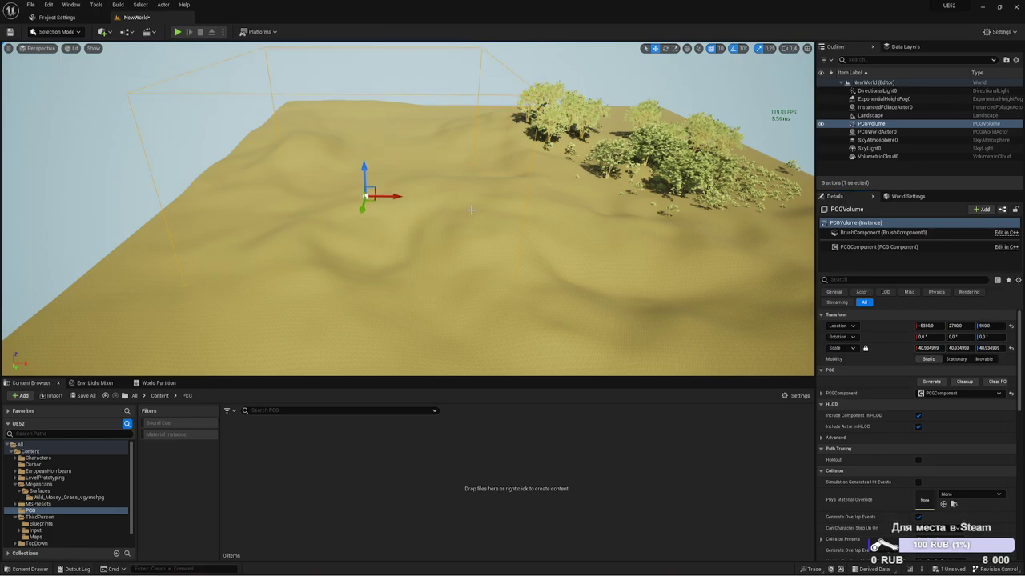
mouse_move(477, 162)
right_mouse_down()
mouse_move(344, 164)
mouse_move(469, 204)
right_mouse_up()
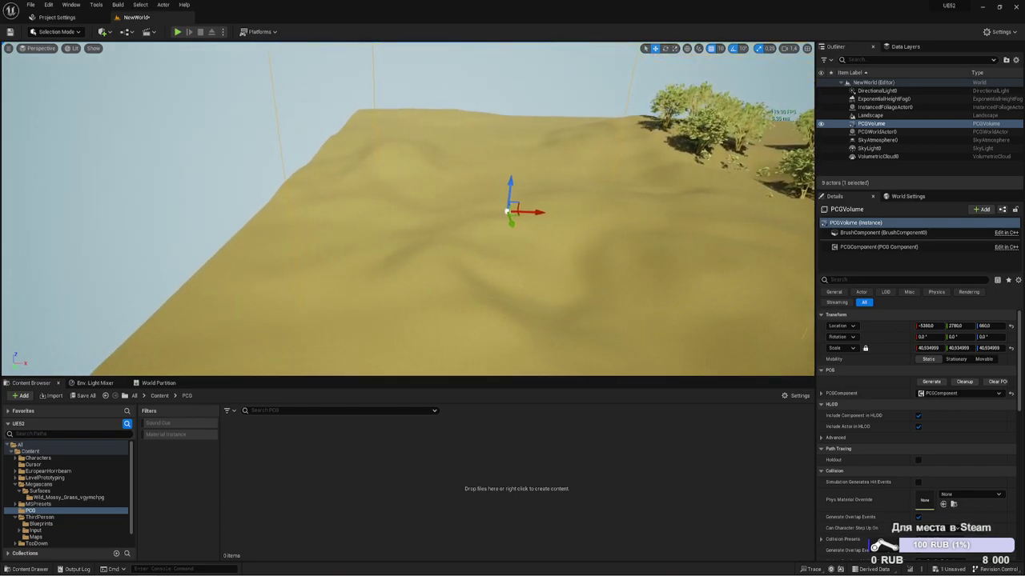
mouse_move(543, 274)
right_mouse_down()
mouse_move(560, 274)
mouse_move(537, 277)
right_mouse_up()
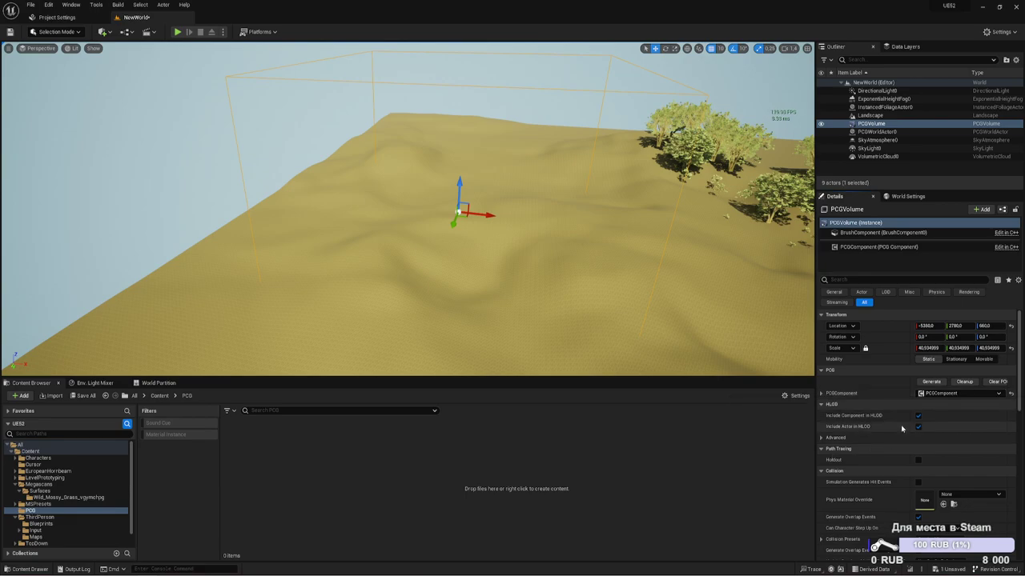
left_click(848, 249)
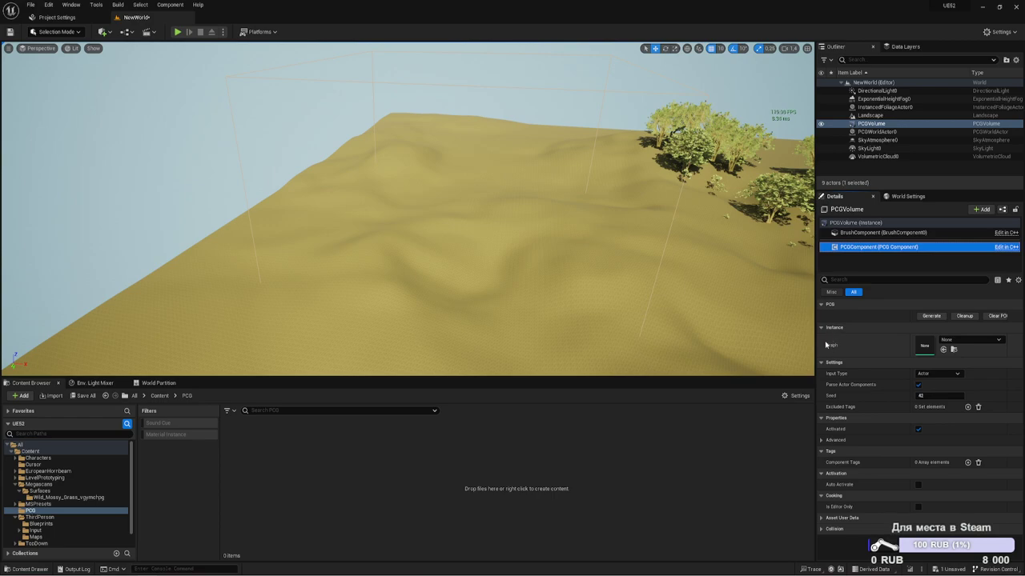
- Create a new PCG Graph asset named PCGGraph in the PCG folder as the component's graph
left_click(947, 343)
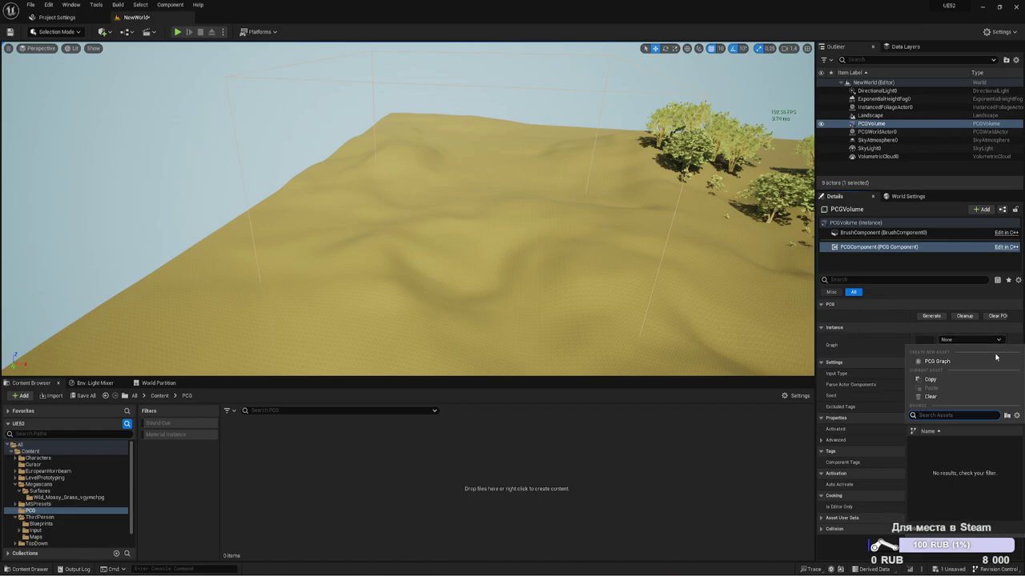
left_click(938, 362)
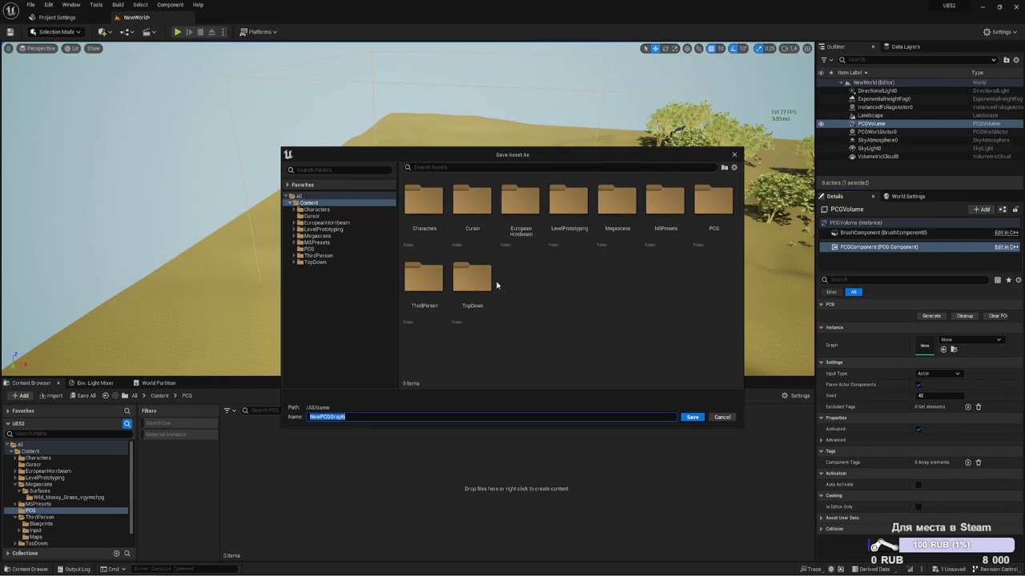
double_click(714, 201)
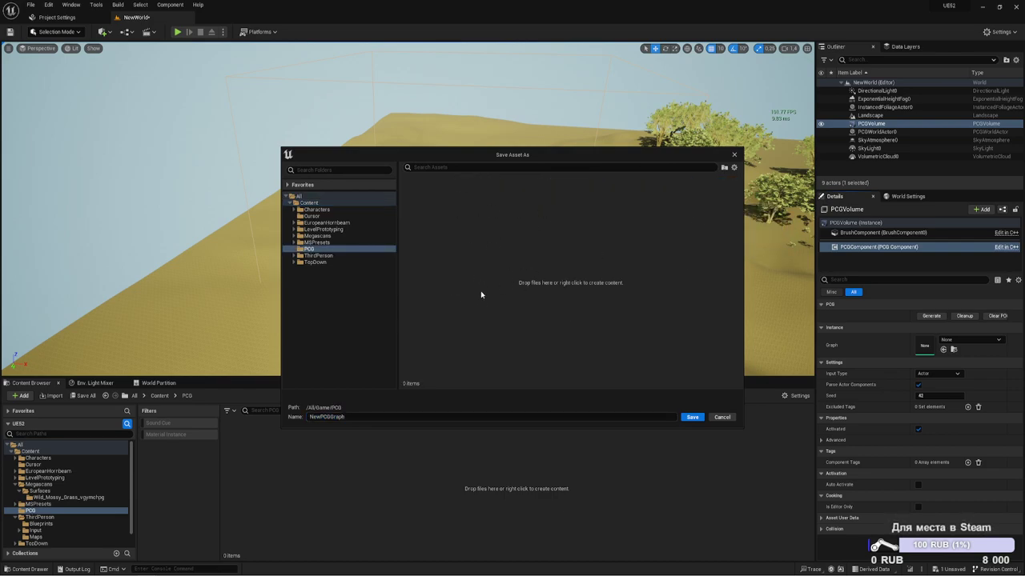
left_click(320, 417)
left_click(320, 417)
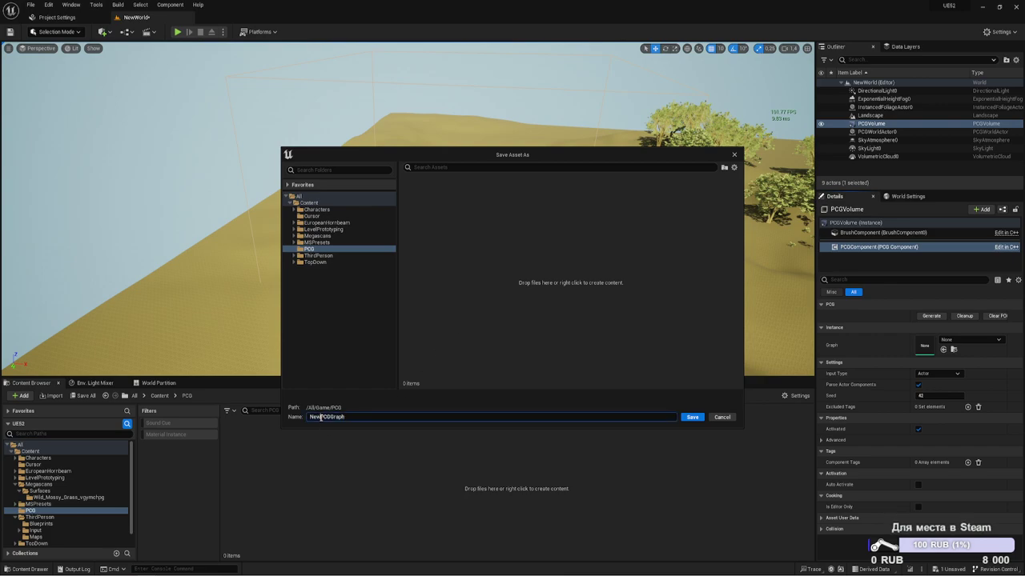
key("BackSpace")
key("BackSpace")
key("BackSpace")
left_click(703, 418)
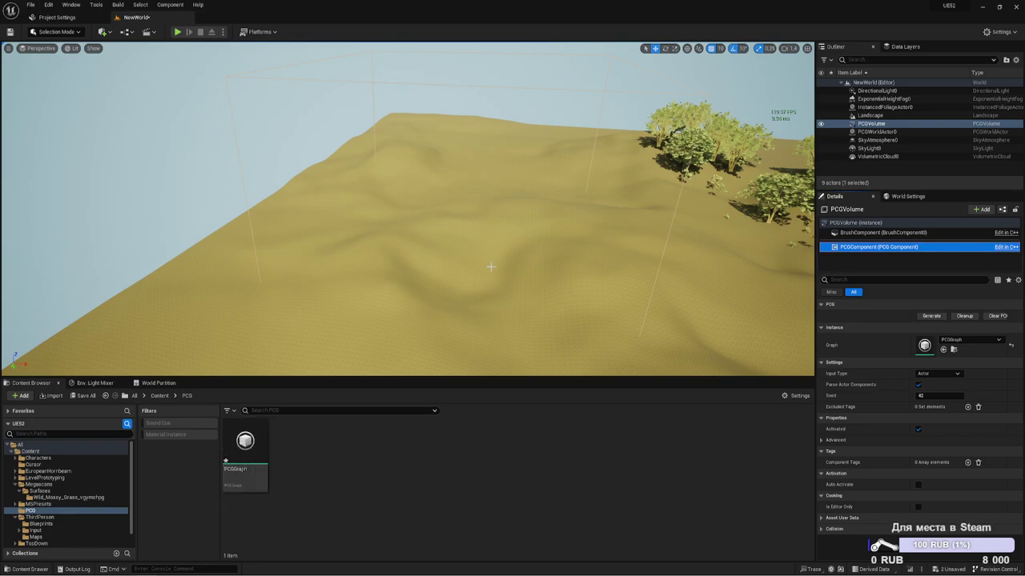
mouse_move(490, 267)
right_mouse_down()
mouse_move(560, 268)
mouse_move(505, 120)
right_mouse_up()
- Select the first PCG volume and move it aside
left_click(408, 199)
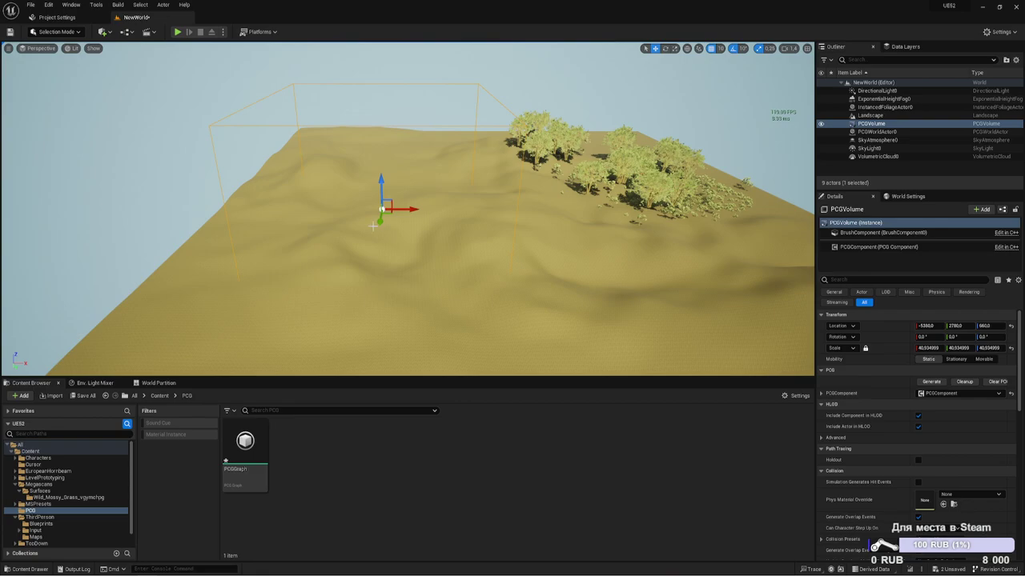
left_click_drag(381, 210, 386, 170)
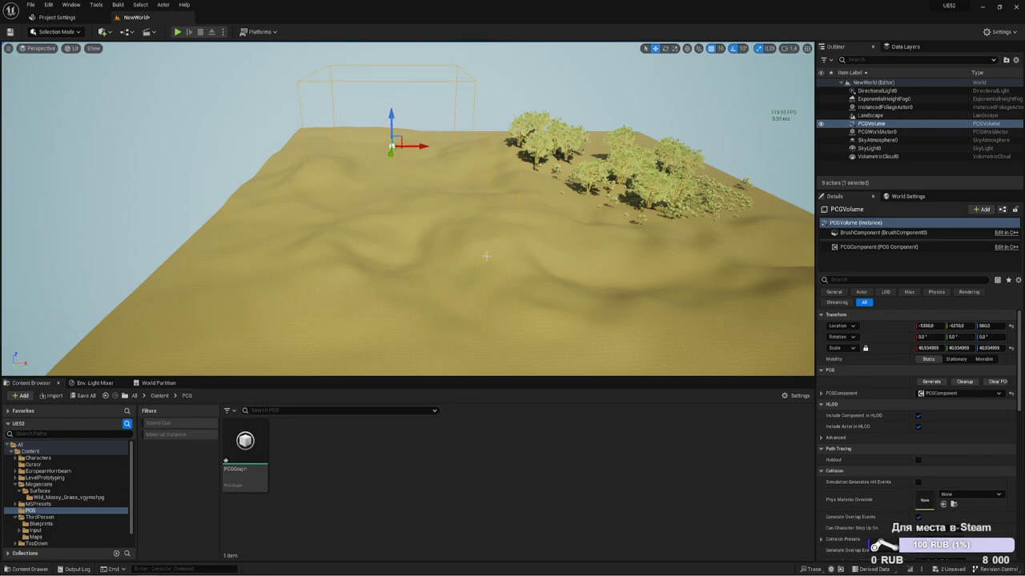
right_click_drag(449, 375, 401, 374)
- Create a NewPCGGraph asset in the PCG folder and drag it onto the landscape as a volume
right_click(360, 437)
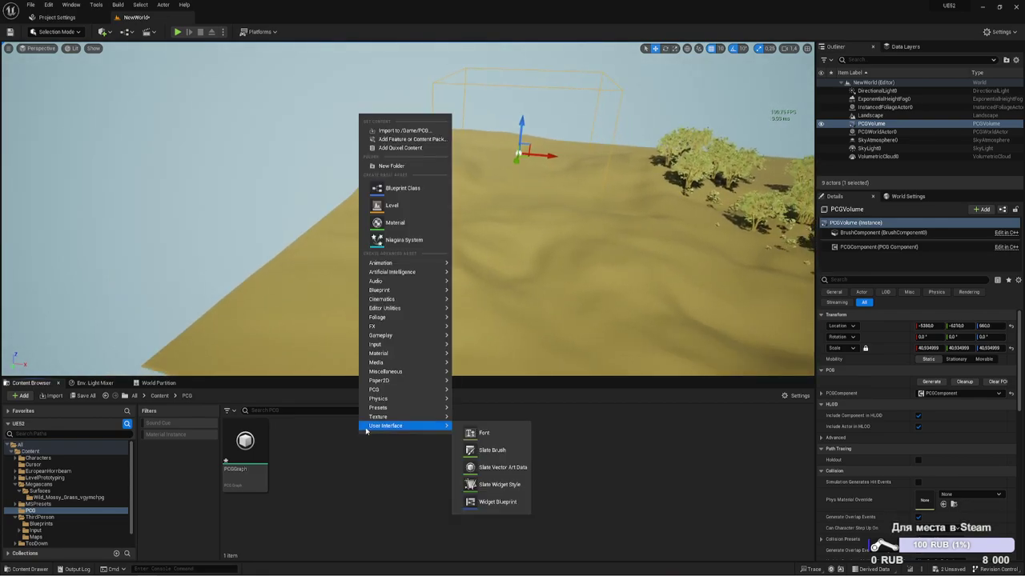
mouse_move(386, 405)
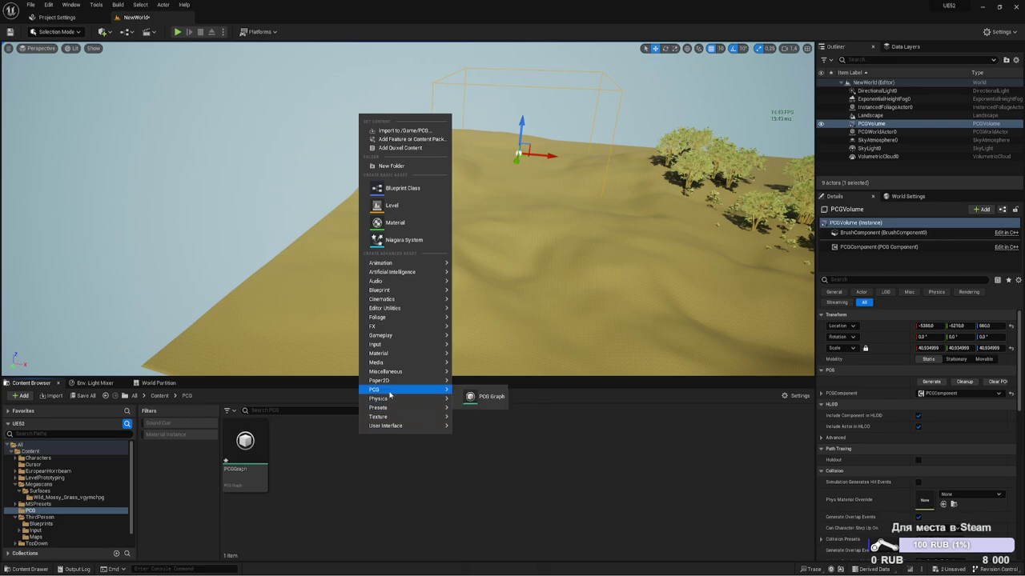
left_click(490, 396)
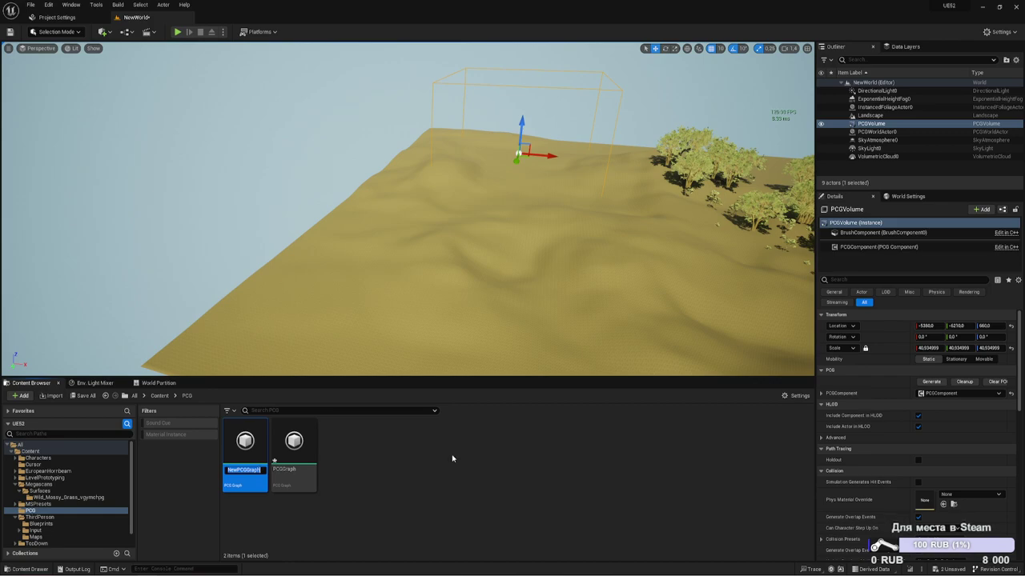
key("Return")
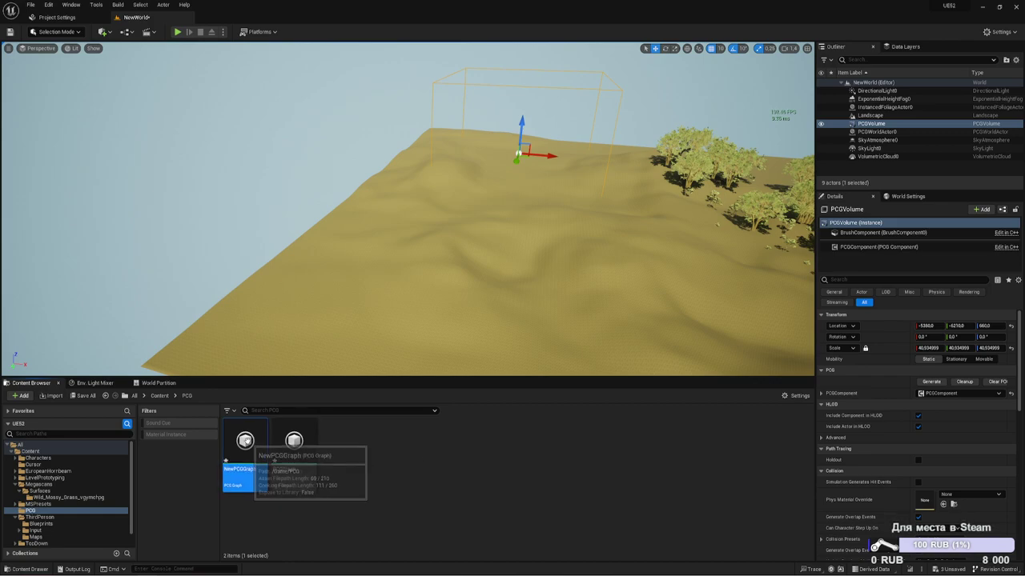
left_click_drag(226, 461, 503, 252)
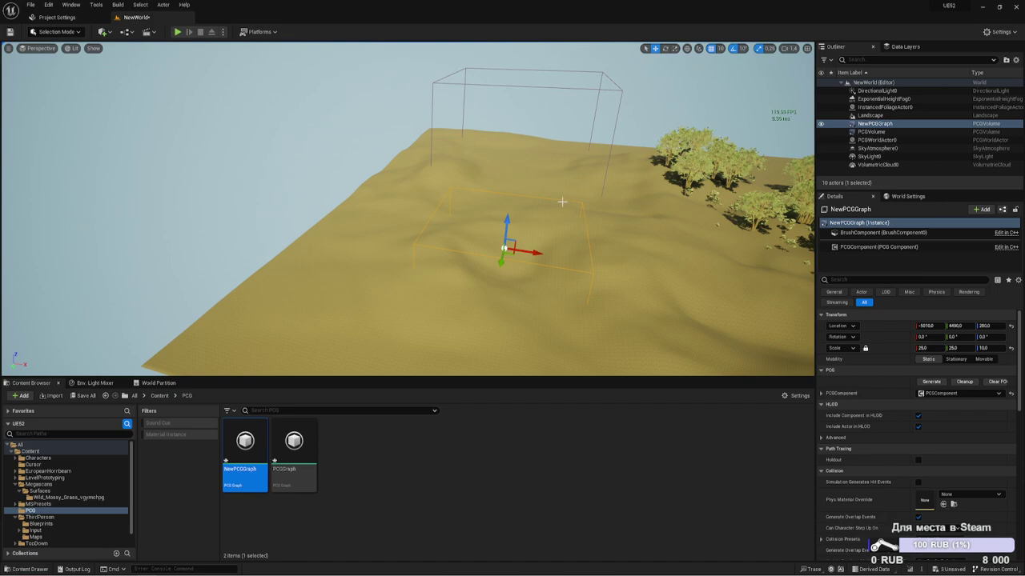
- Set the volume's locked scale X to 40, giving 40×40×16
left_click(922, 348)
type("40")
key("Return")
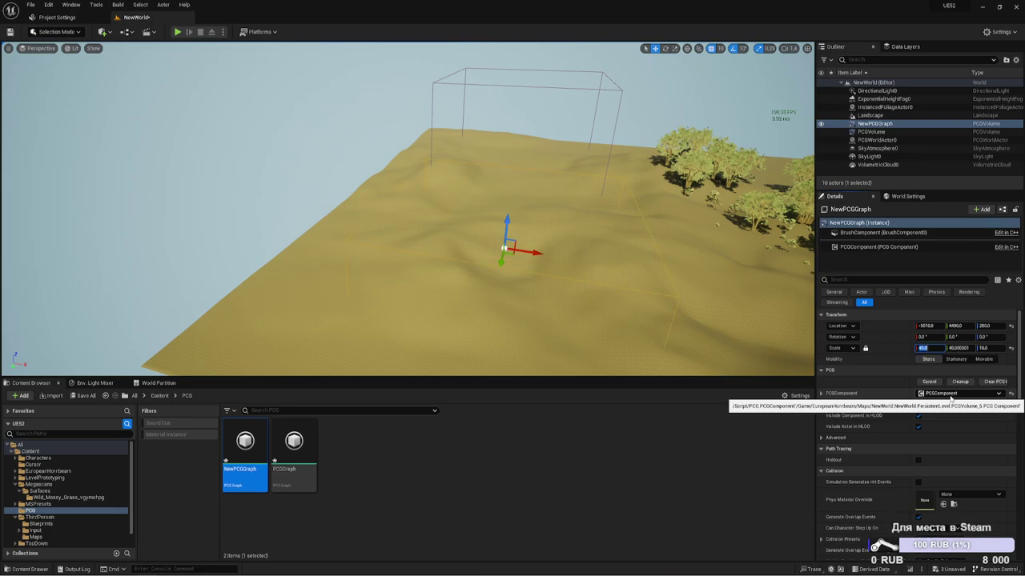
left_click(993, 349)
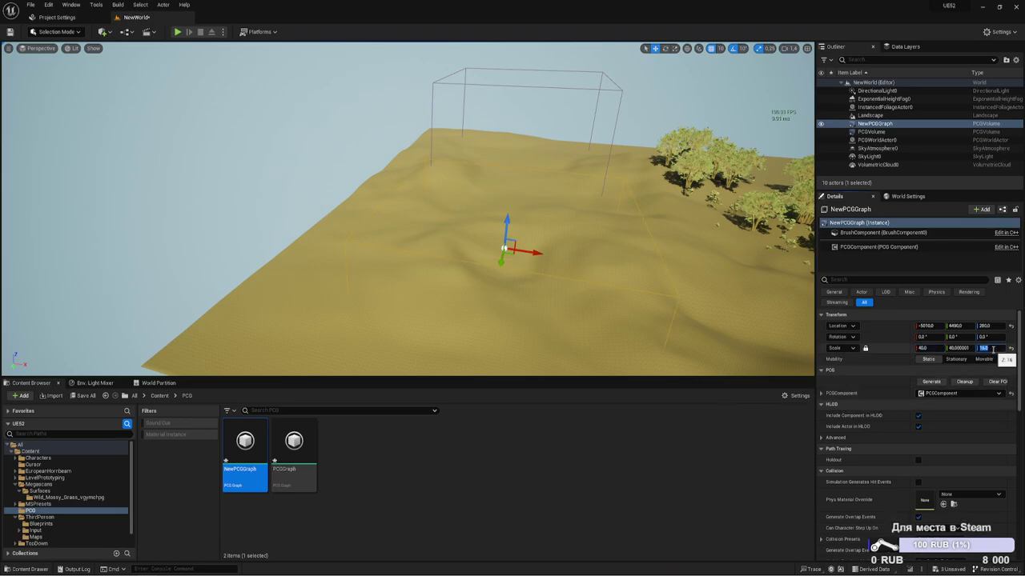
- Lower the PCG volume to a height of 140
right_click_drag(667, 288, 667, 288)
right_click_drag(663, 286, 663, 286)
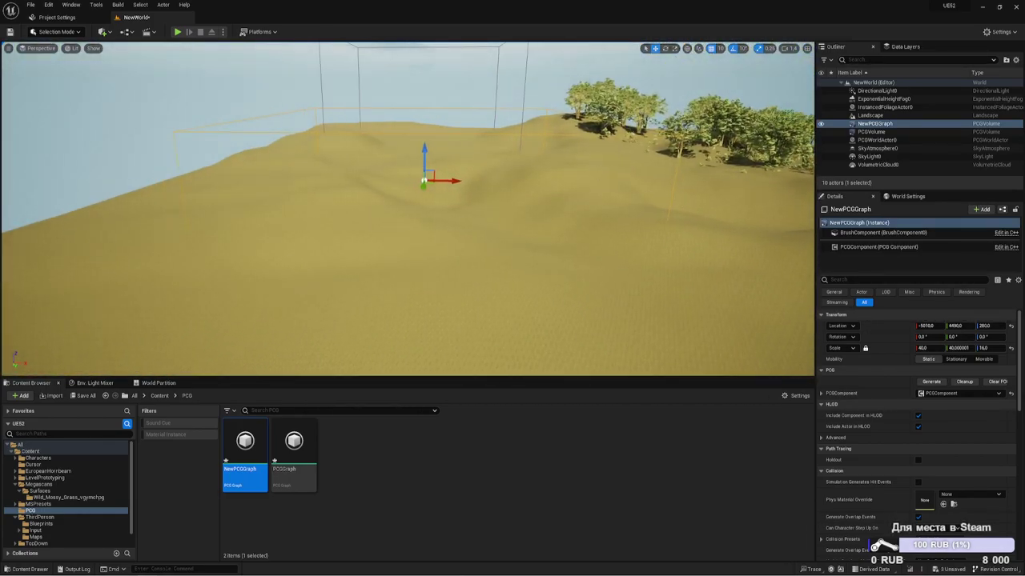
right_click_drag(645, 182, 477, 183)
left_click_drag(477, 184, 524, 238)
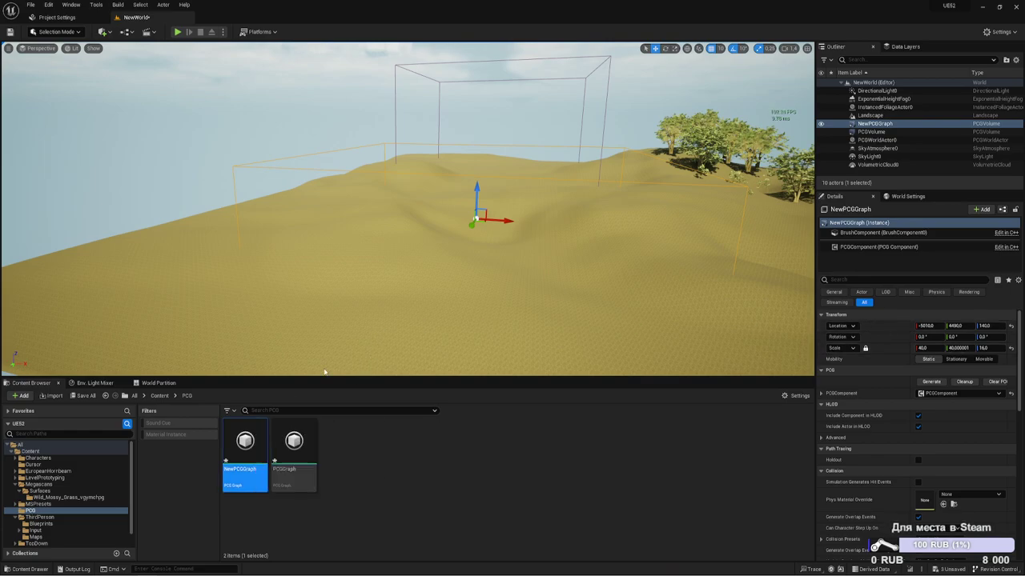
- Open NewPCGGraph for editing and shift its Input node left on the canvas
double_click(244, 445)
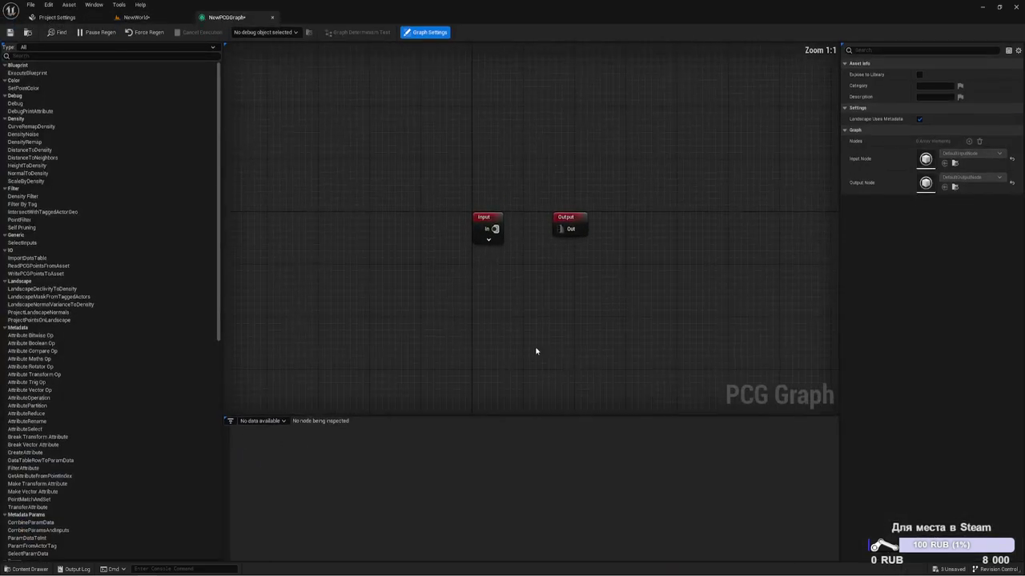
left_click_drag(496, 227, 355, 228)
right_click_drag(511, 276, 596, 293)
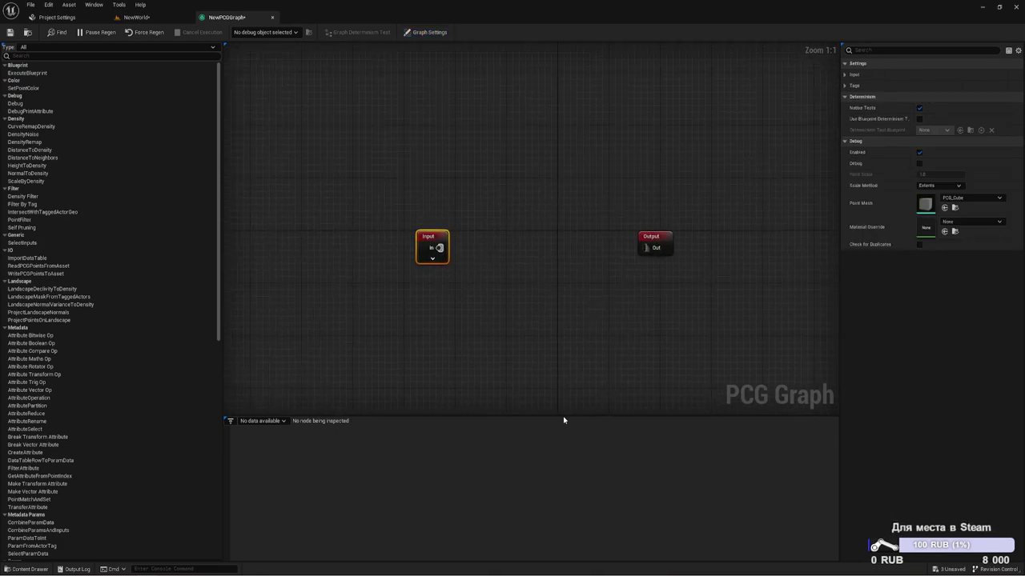
left_click_drag(565, 416, 558, 479)
- Float the graph editor into its own window sized below the level viewport
left_click_drag(240, 16, 54, 265)
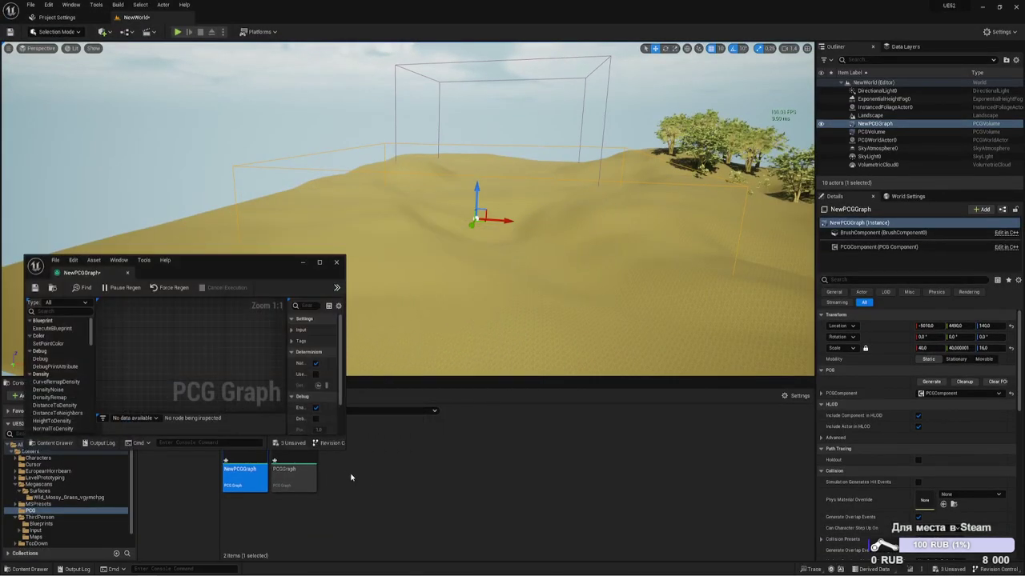
left_click_drag(342, 449, 813, 572)
right_click_drag(531, 454, 408, 371)
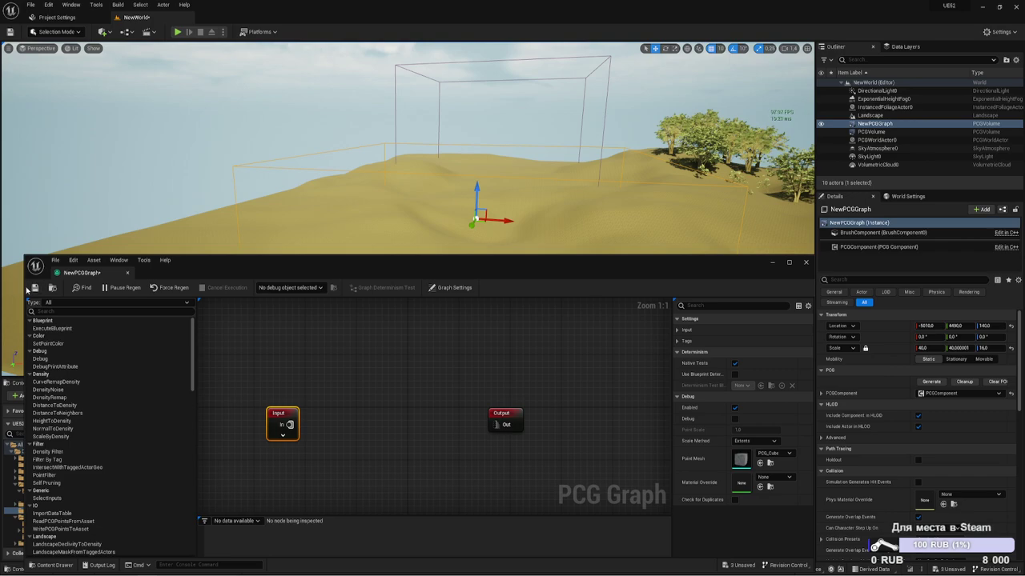
left_click_drag(24, 287, 3, 293)
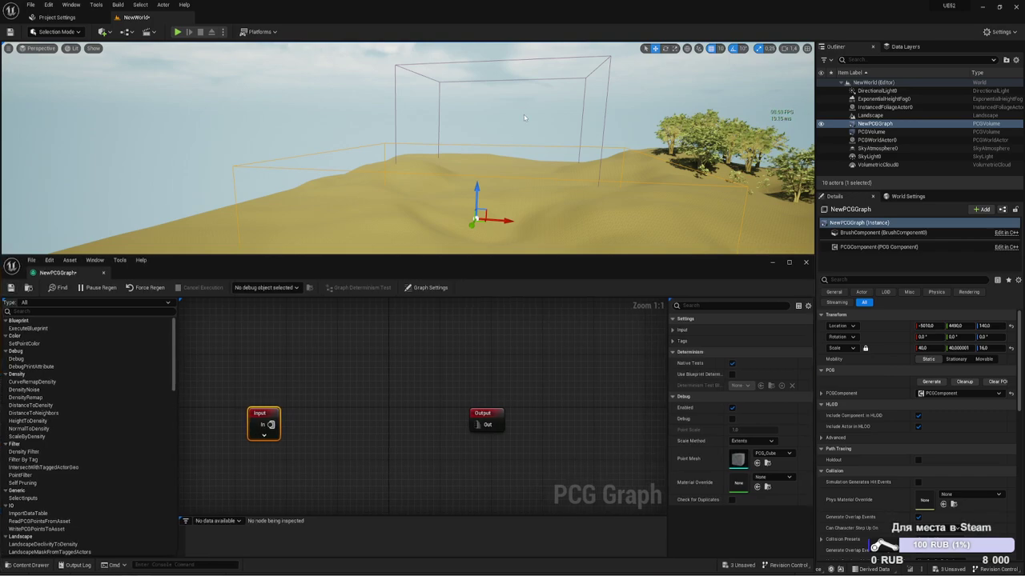
right_click_drag(524, 114, 483, 241)
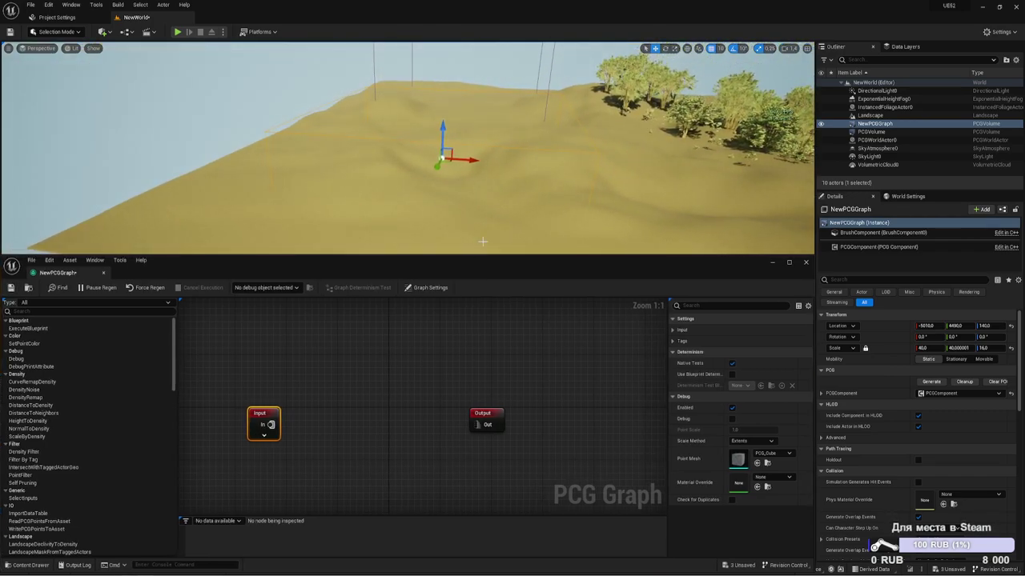
left_click_drag(468, 256, 466, 308)
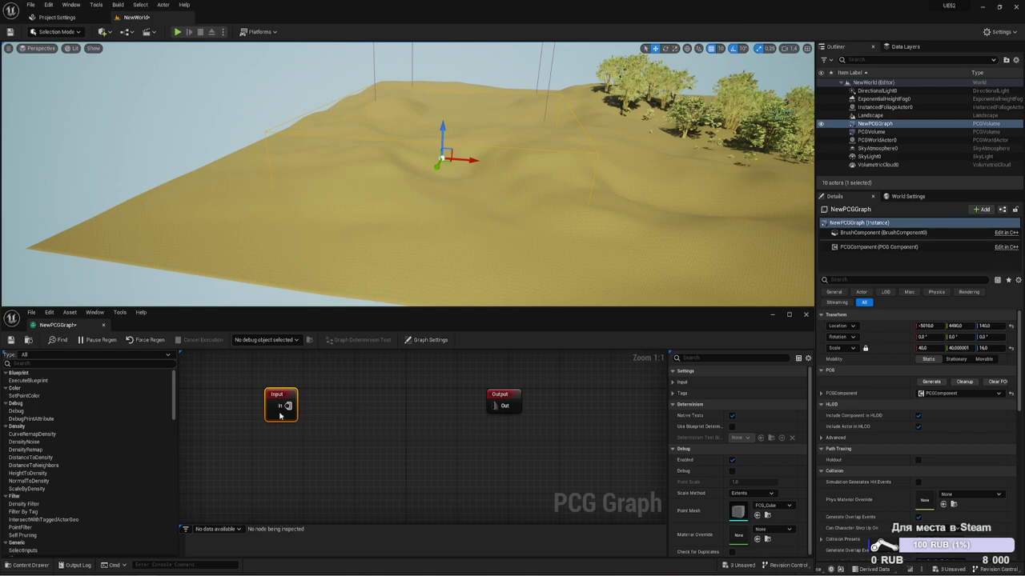
- Expand the Input node to show its Landscape pins and move the Output node right
left_click(280, 416)
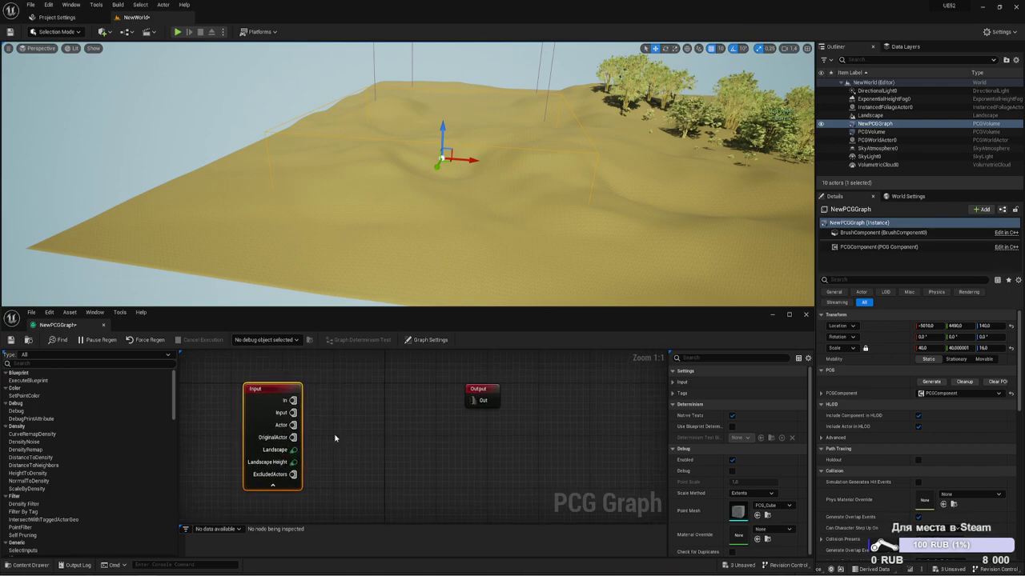
left_click_drag(479, 388, 569, 405)
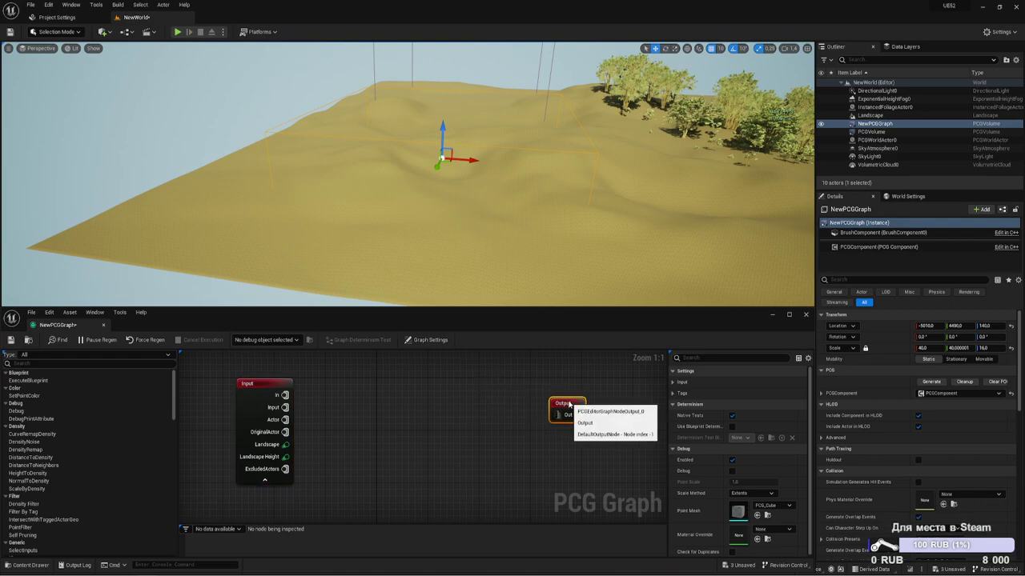
right_click_drag(331, 436, 398, 430)
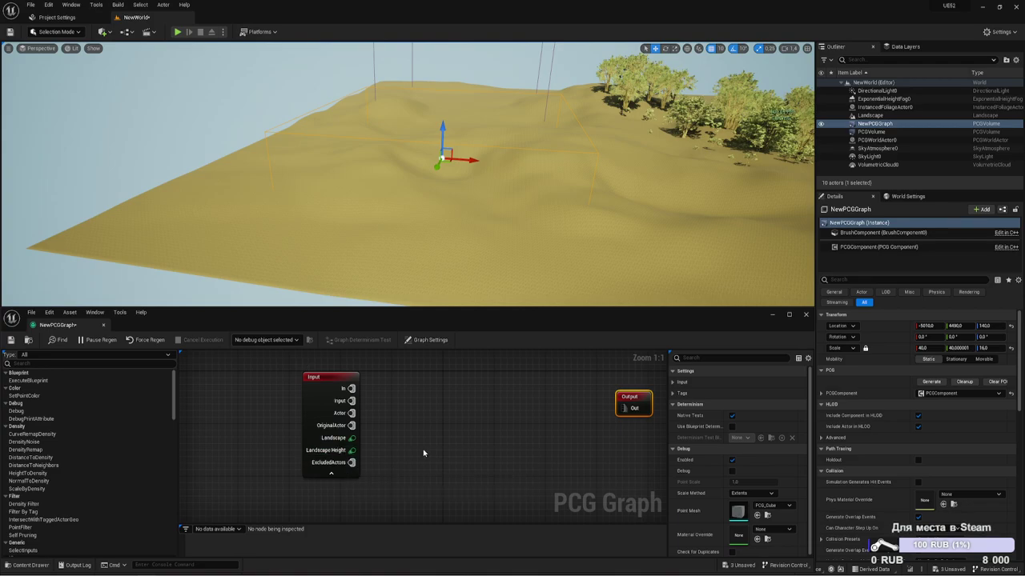
key("Home")
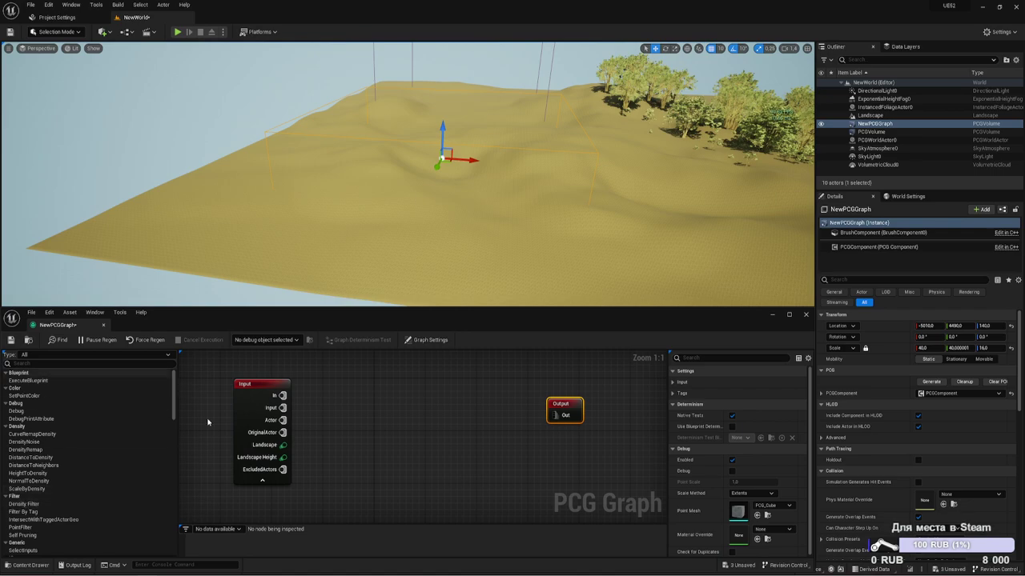
- Add a Surface Sampler node to the graph by searching 'sur'
scroll(21, 424, "down", 1)
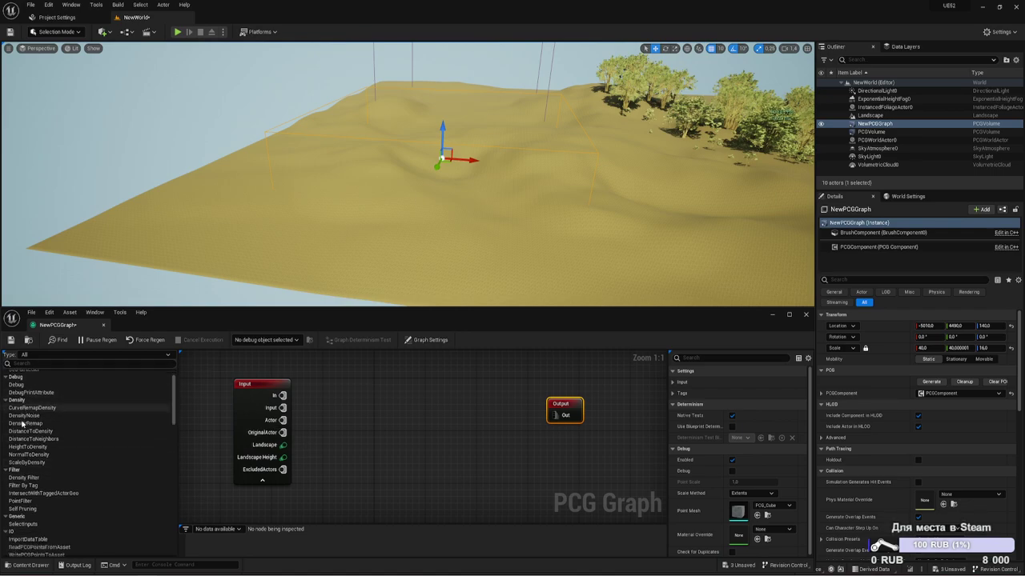
scroll(21, 425, "down", 3)
scroll(24, 457, "down", 2)
scroll(28, 488, "down", 3)
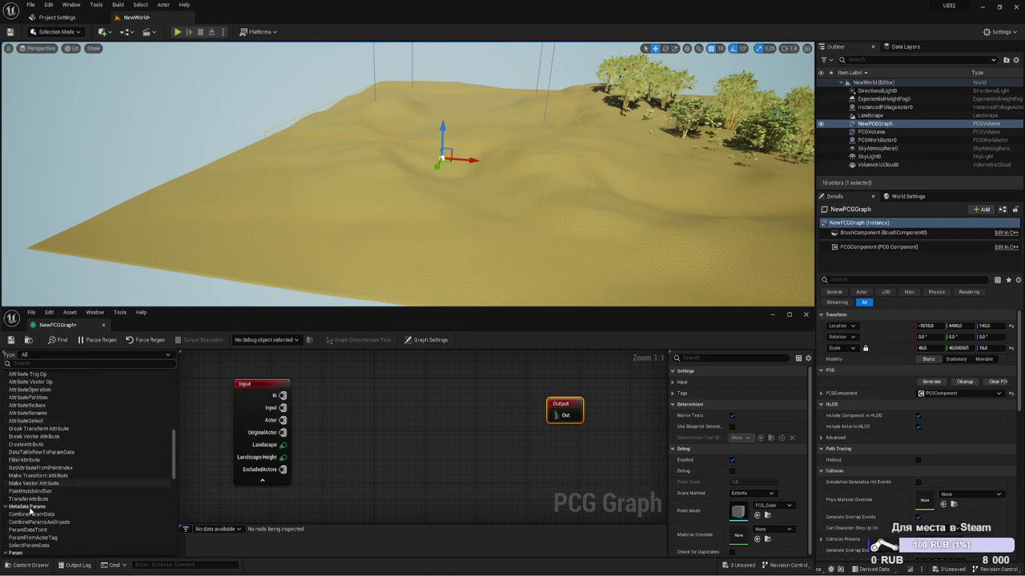
scroll(30, 511, "down", 1)
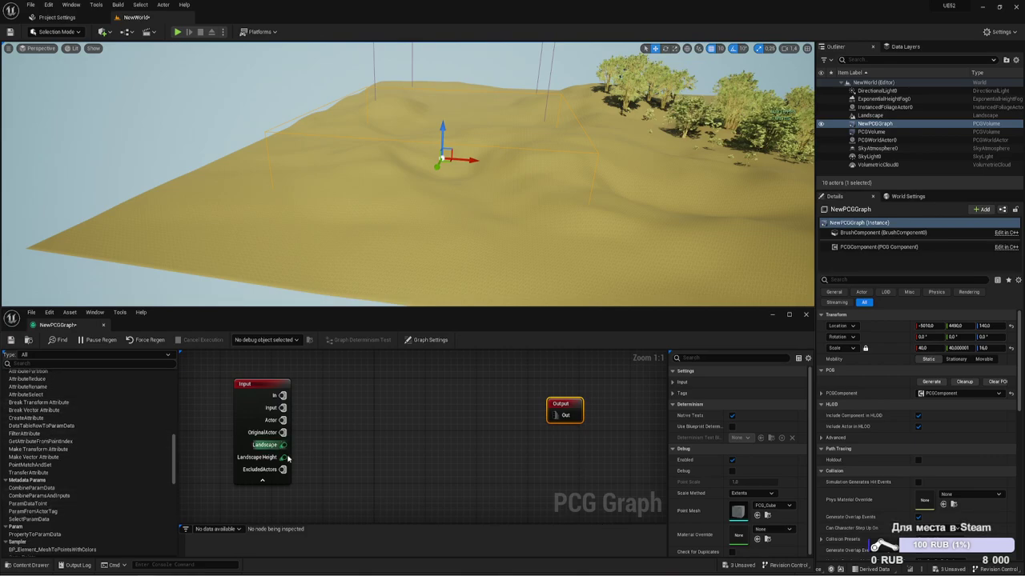
right_click(308, 430)
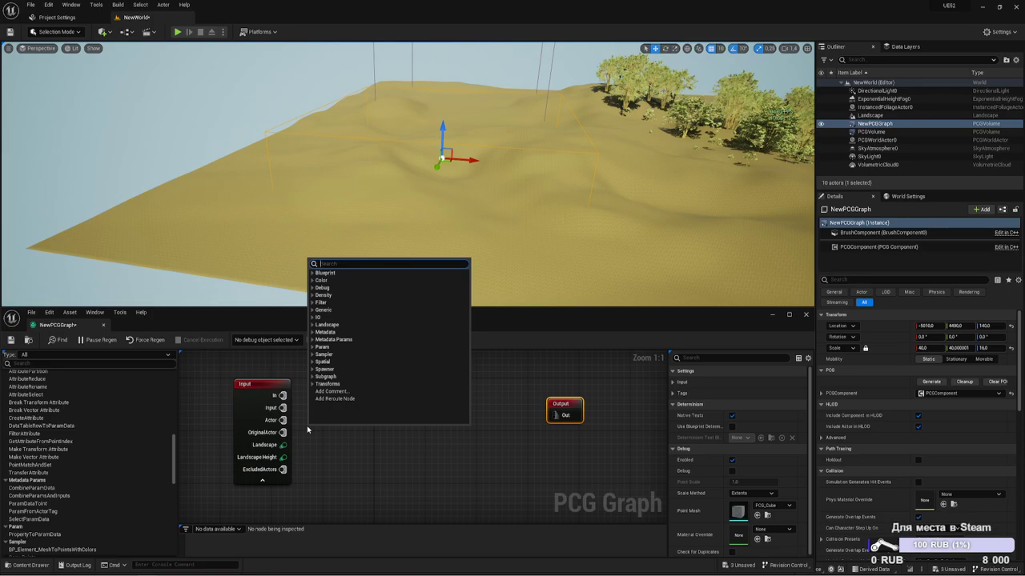
type("s")
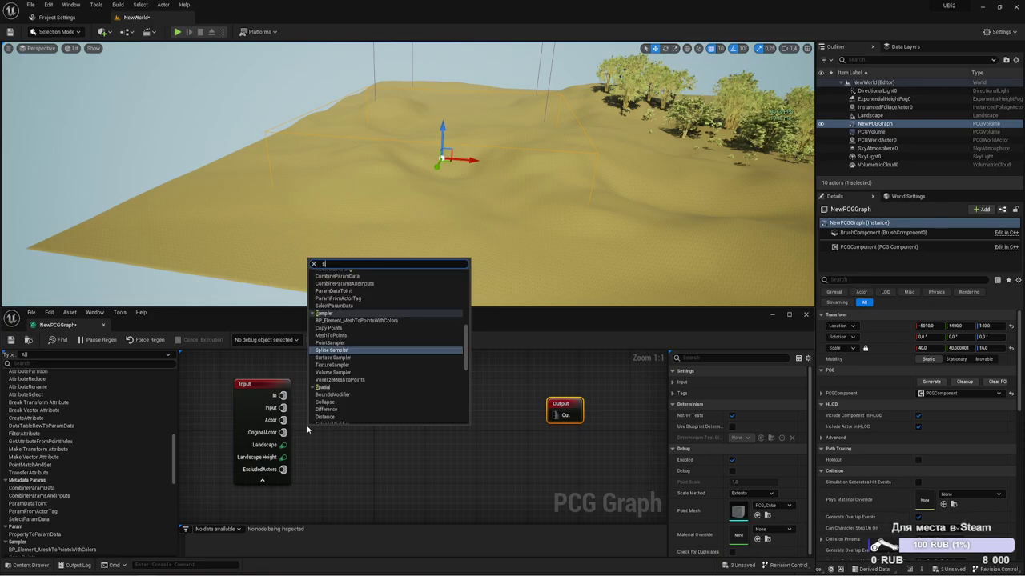
type("ur")
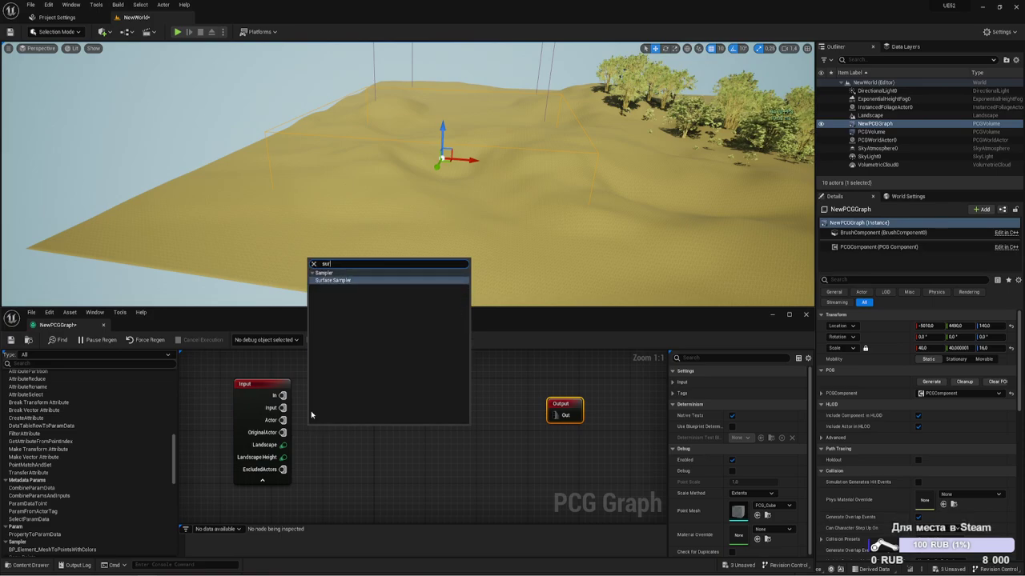
left_click(337, 281)
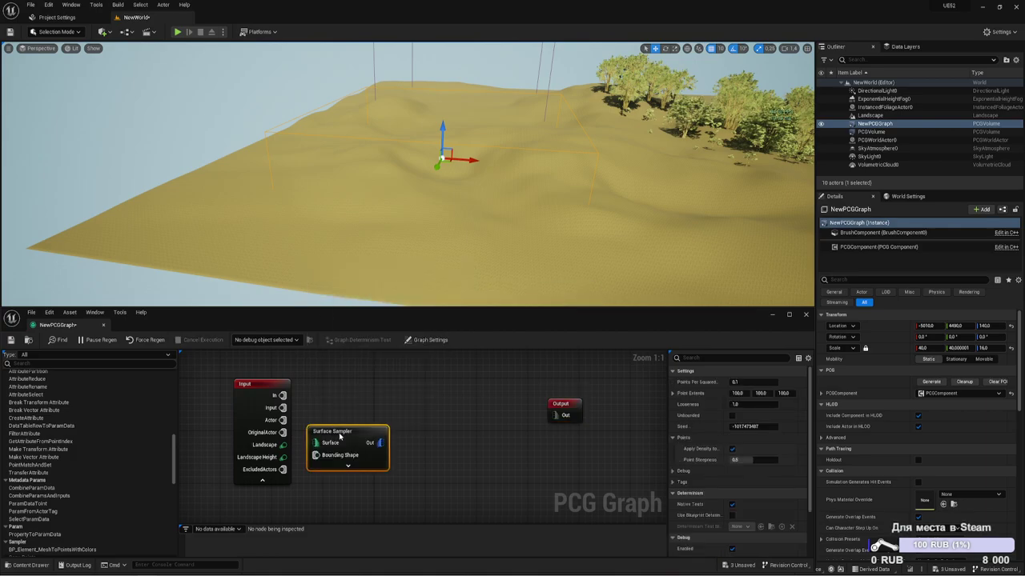
left_click_drag(339, 436, 348, 422)
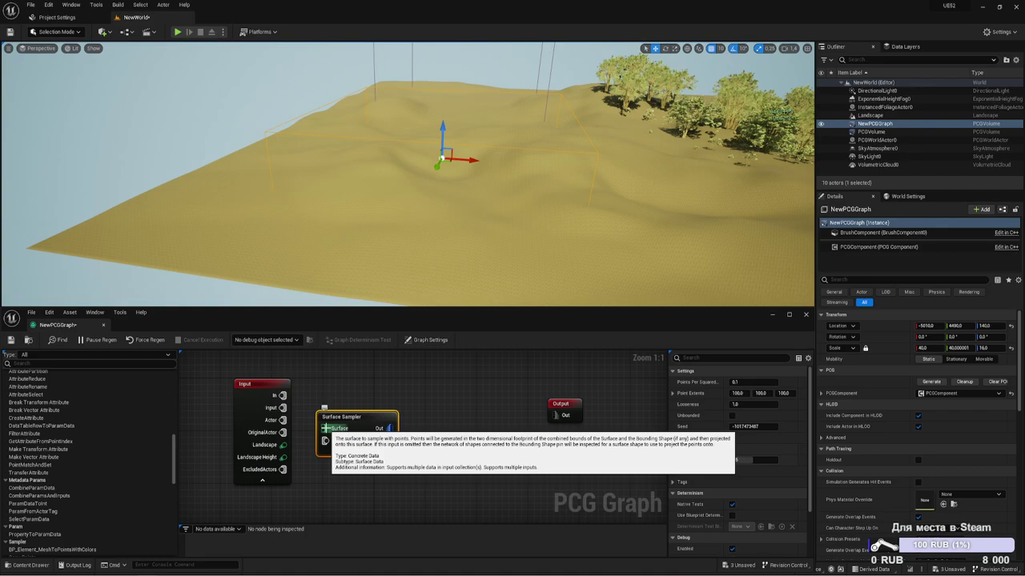
- Wire the Surface Sampler's Surface pin to the Input's Landscape Height pin, keeping the name Surface Sampler
left_click_drag(326, 428, 282, 461)
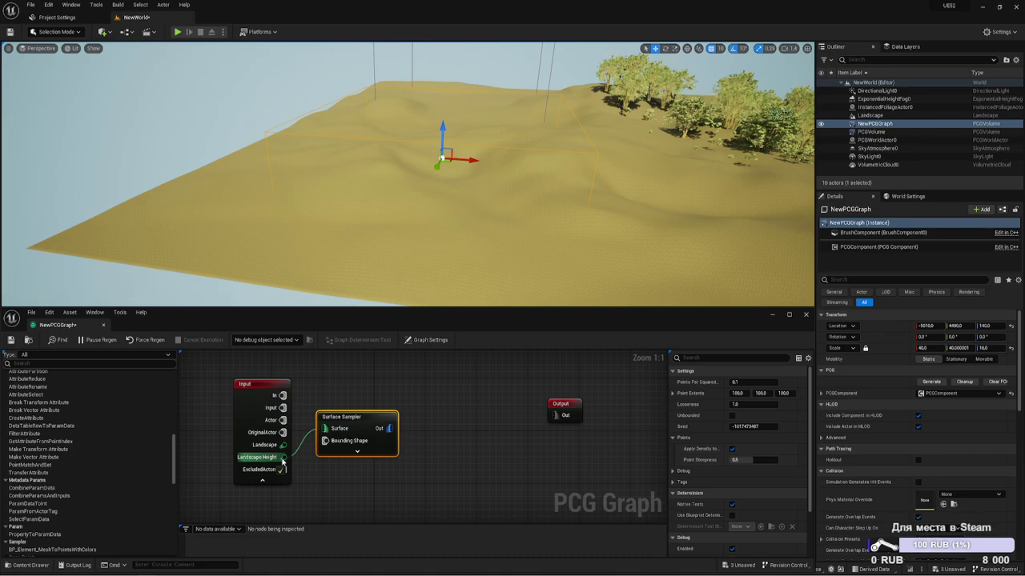
left_click_drag(281, 462, 282, 458)
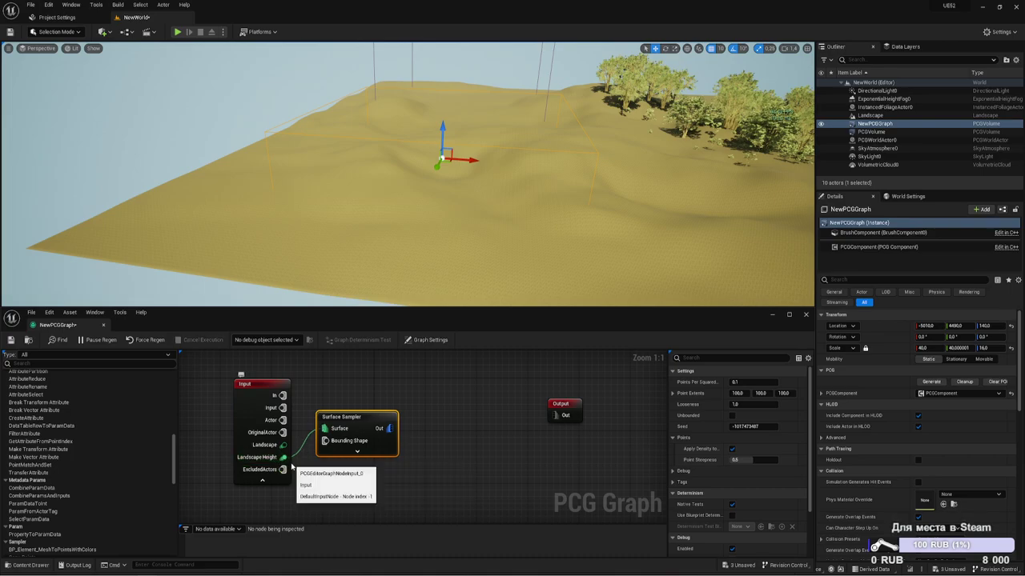
double_click(361, 416)
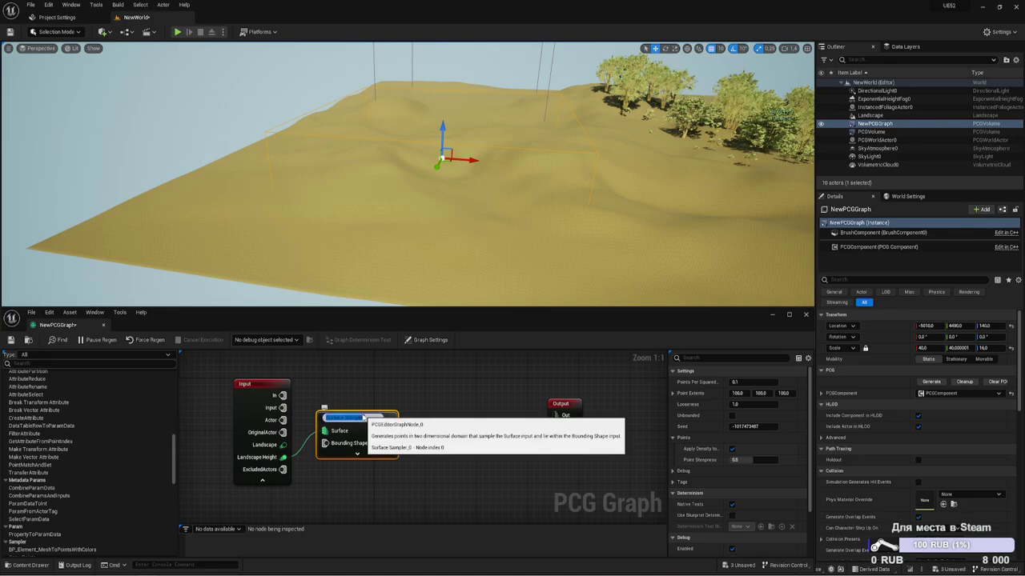
key("Return")
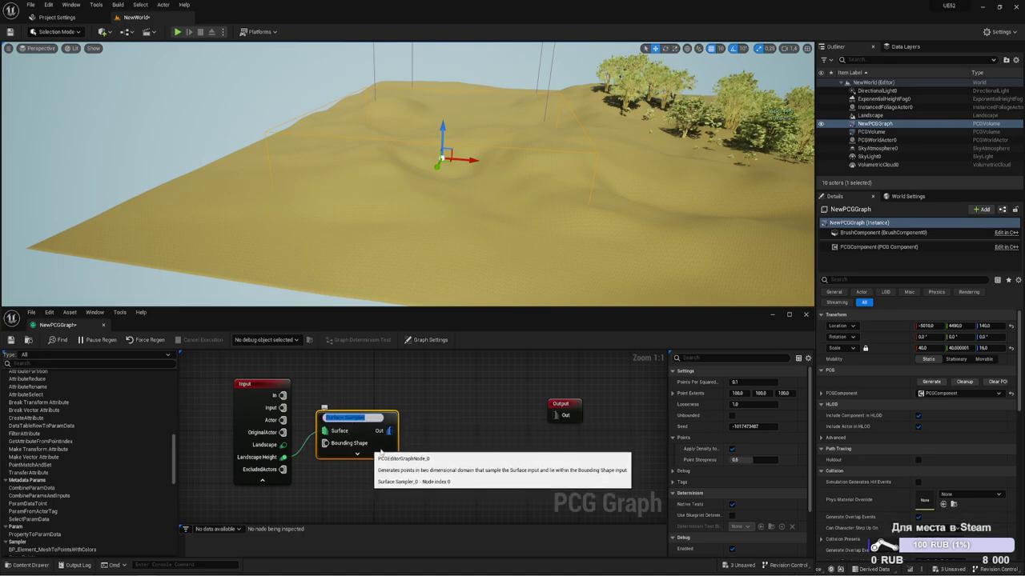
left_click(374, 432)
left_click(366, 419)
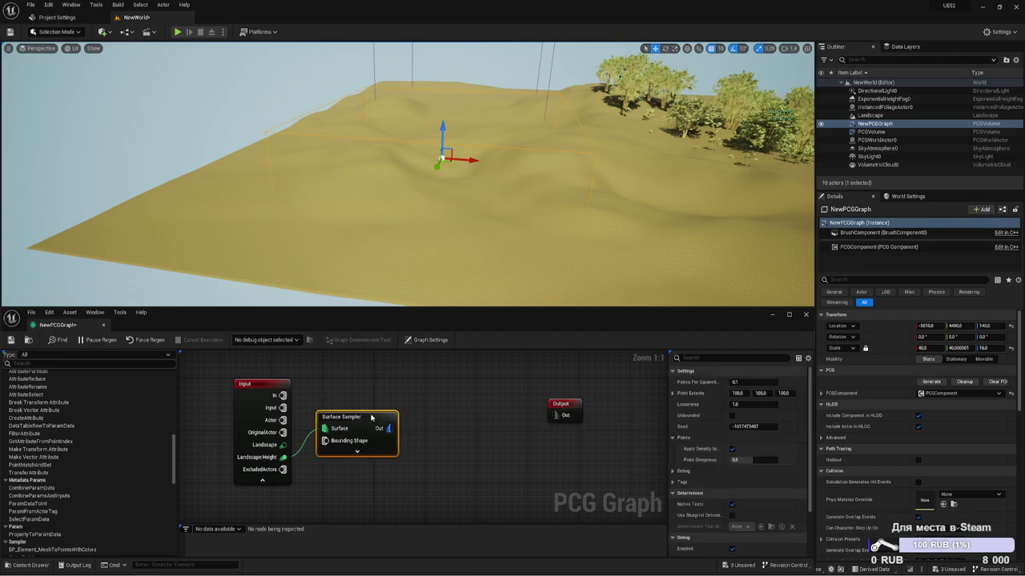
right_click_drag(426, 414, 431, 388)
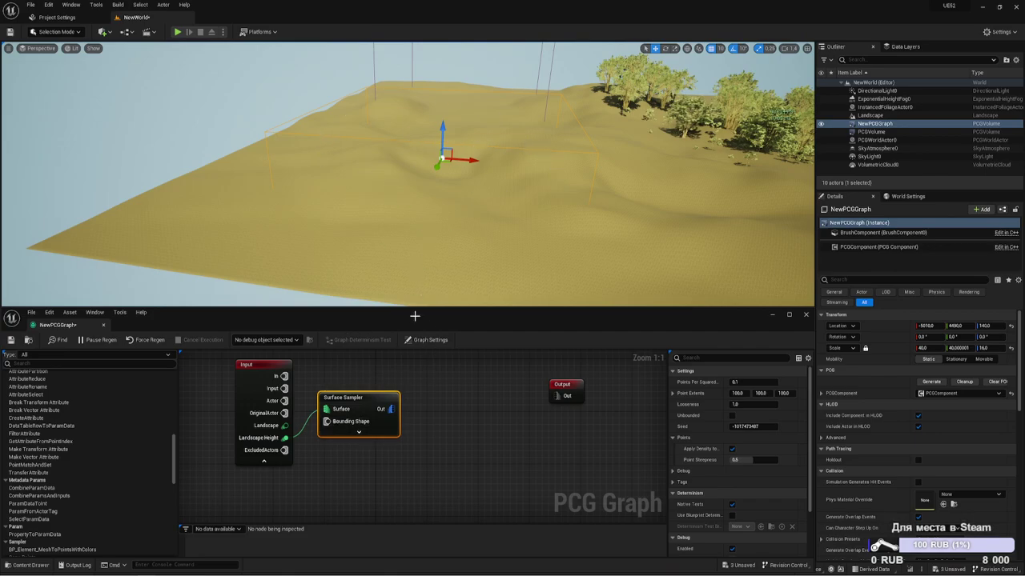
- Enable Debug on the Surface Sampler node so its points appear as cubes
right_click(371, 395)
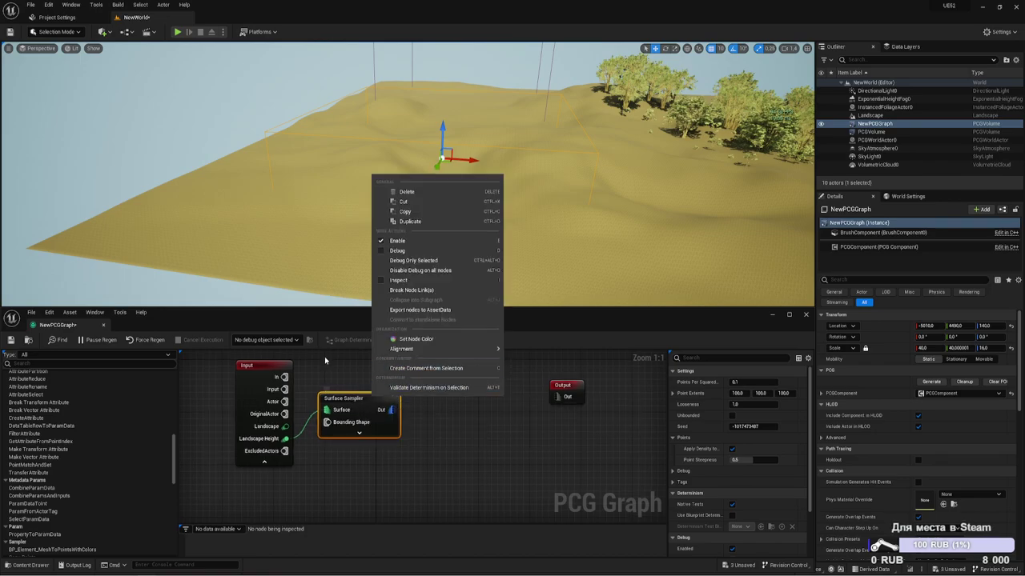
left_click(324, 357)
left_click(349, 421)
right_click(382, 400)
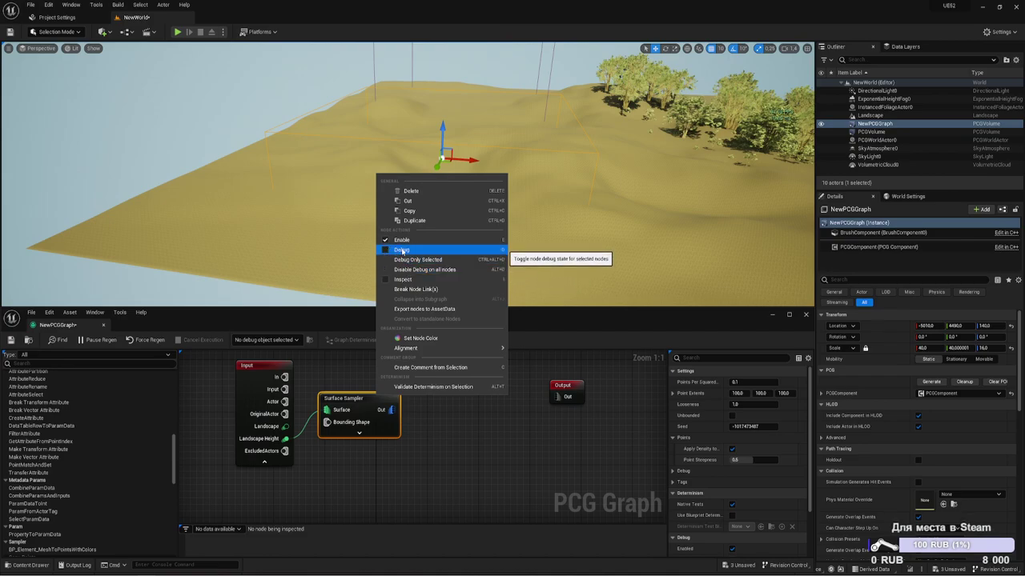
left_click(388, 250)
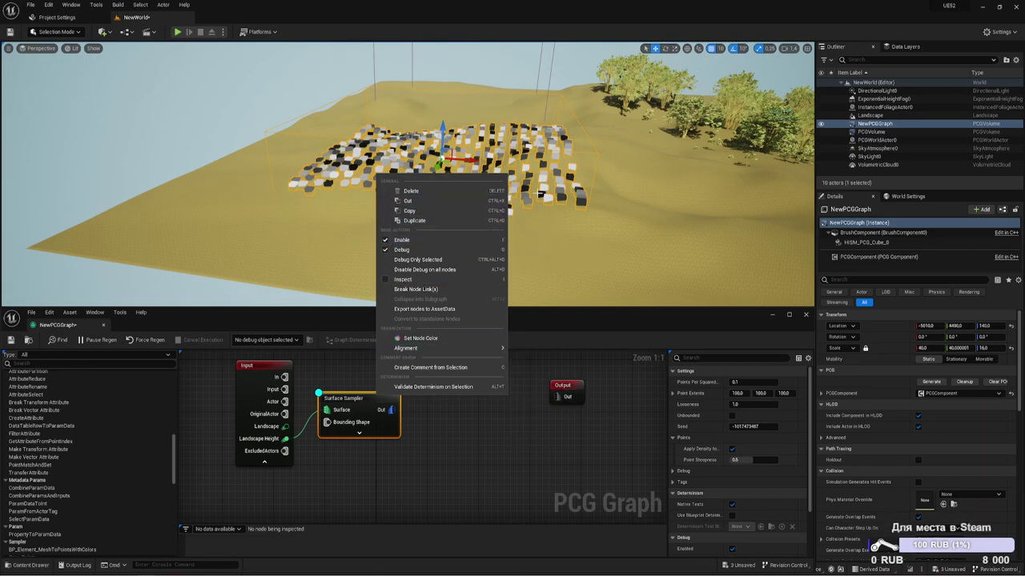
- Connect the Input's Landscape pin to the Surface Sampler's Surface pin
right_click_drag(448, 265, 448, 264)
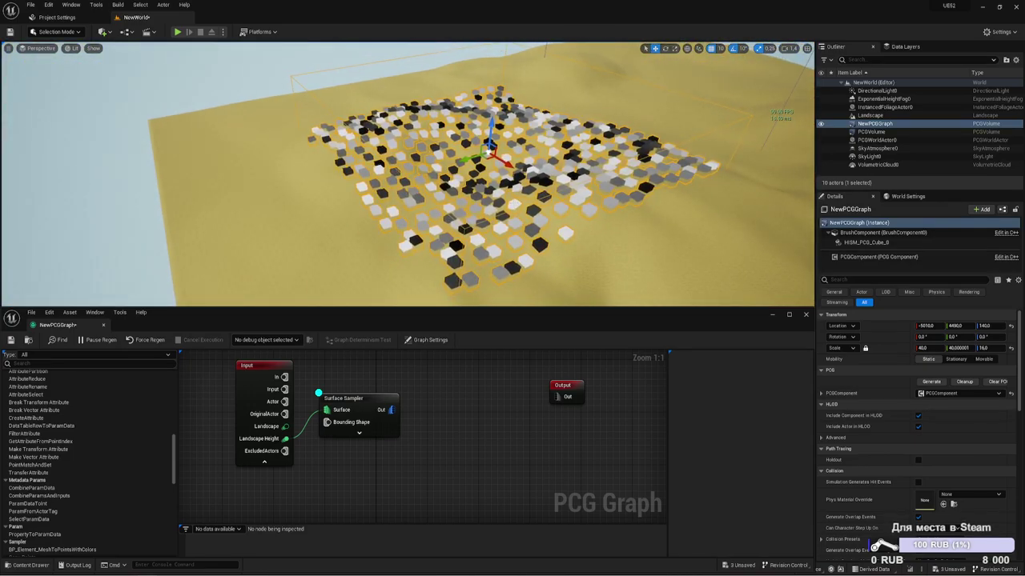
right_click_drag(670, 61, 670, 61)
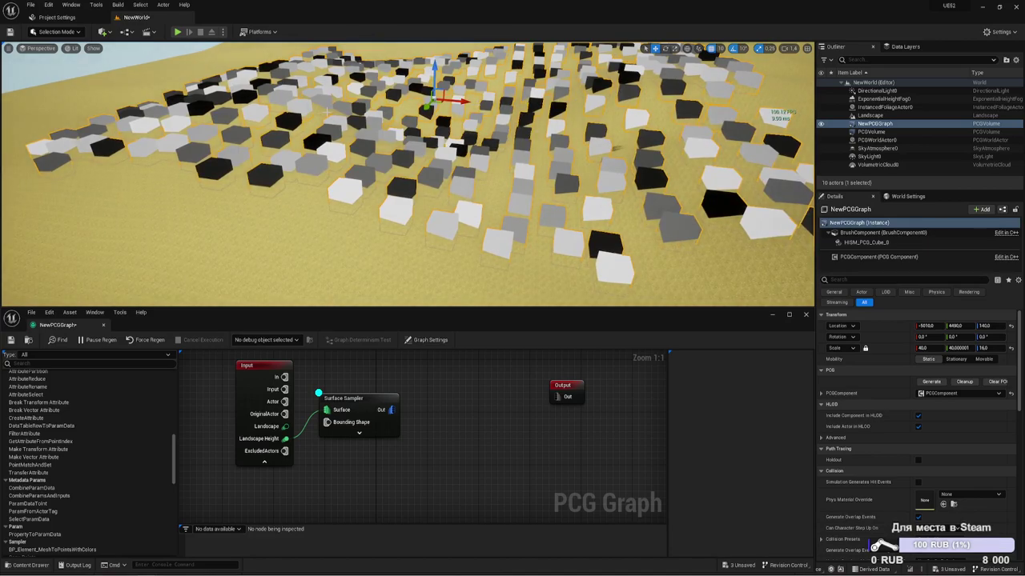
right_click_drag(670, 61, 670, 61)
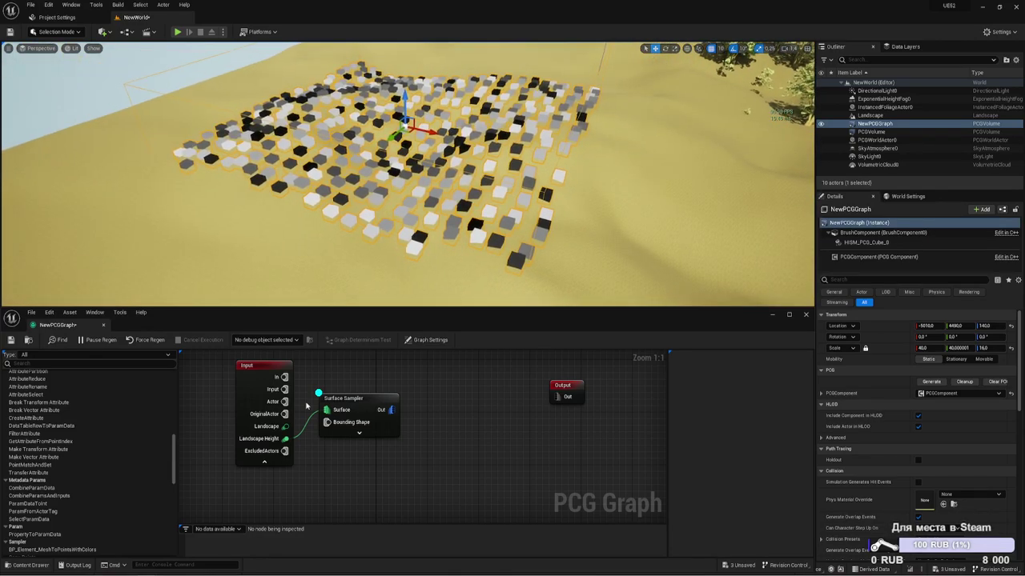
left_click_drag(285, 426, 350, 402)
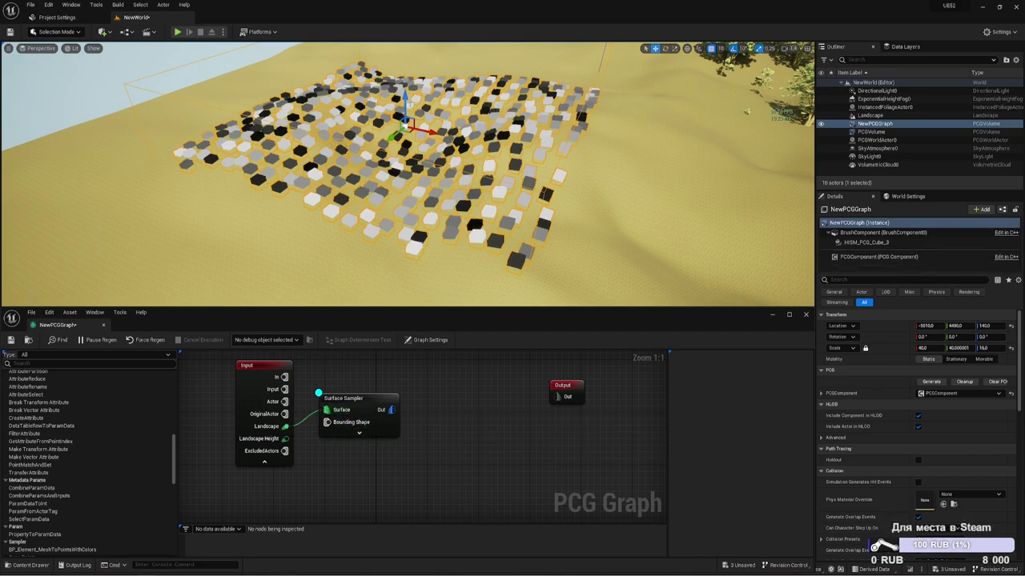
- Slide the PCG volume left along X to about -5880
mouse_move(424, 130)
left_mouse_down()
mouse_move(494, 146)
mouse_move(356, 120)
mouse_move(446, 150)
left_mouse_up()
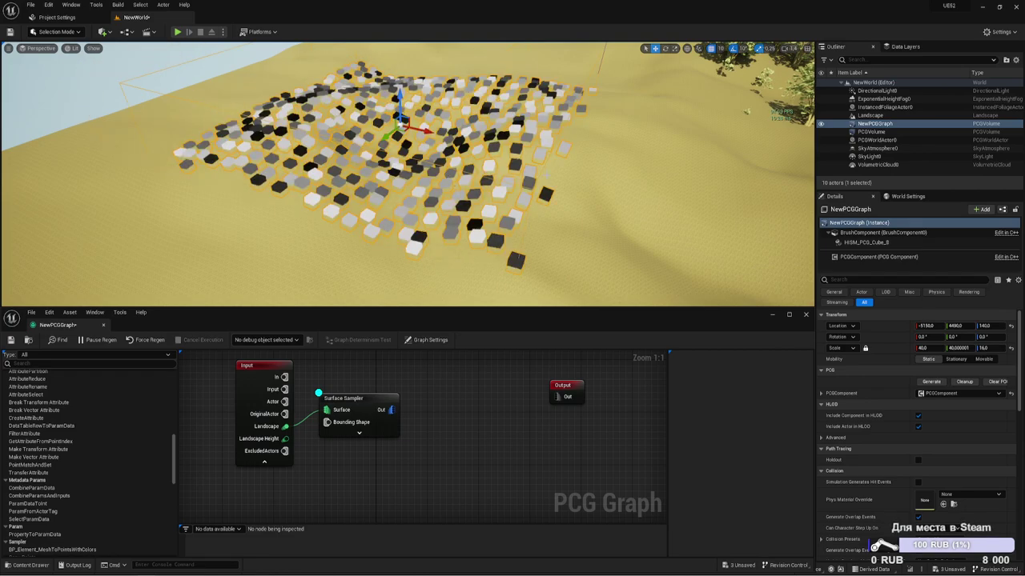
right_click_drag(446, 150, 446, 150)
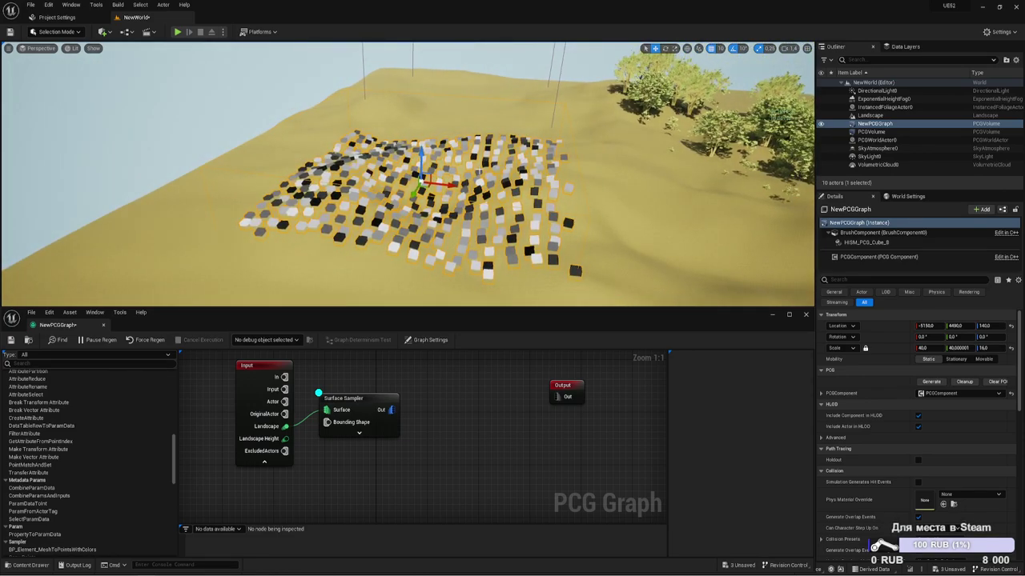
left_click_drag(453, 183, 429, 180)
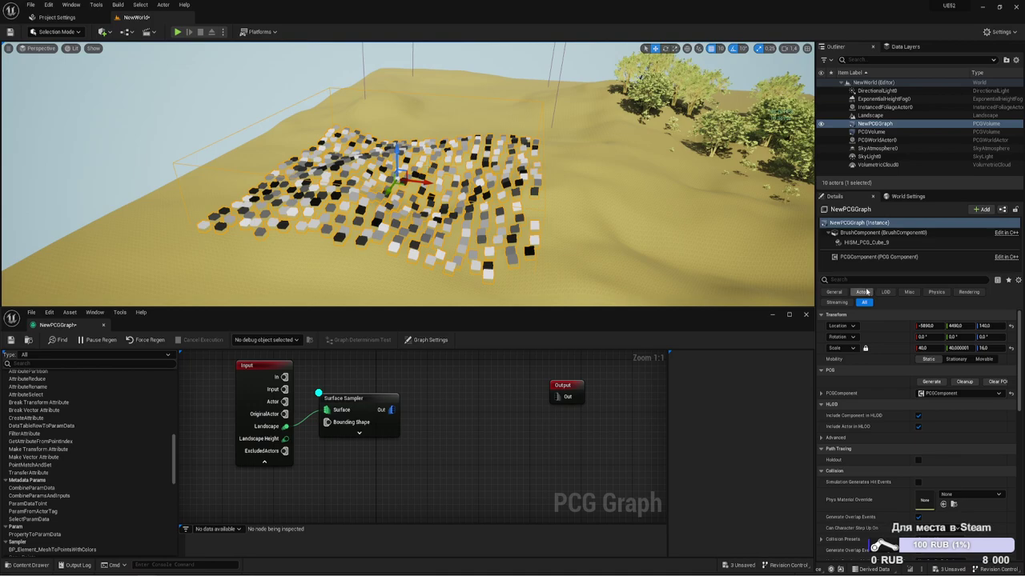
- Run Cleanup then Generate to rebuild the debug cubes, and narrow the PCG graph window
left_click(963, 383)
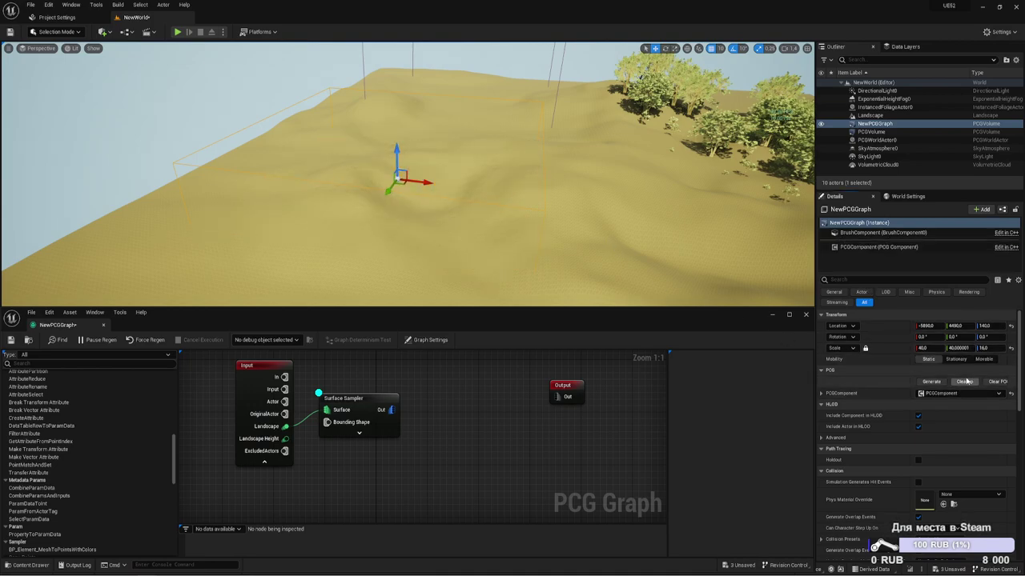
left_click(933, 381)
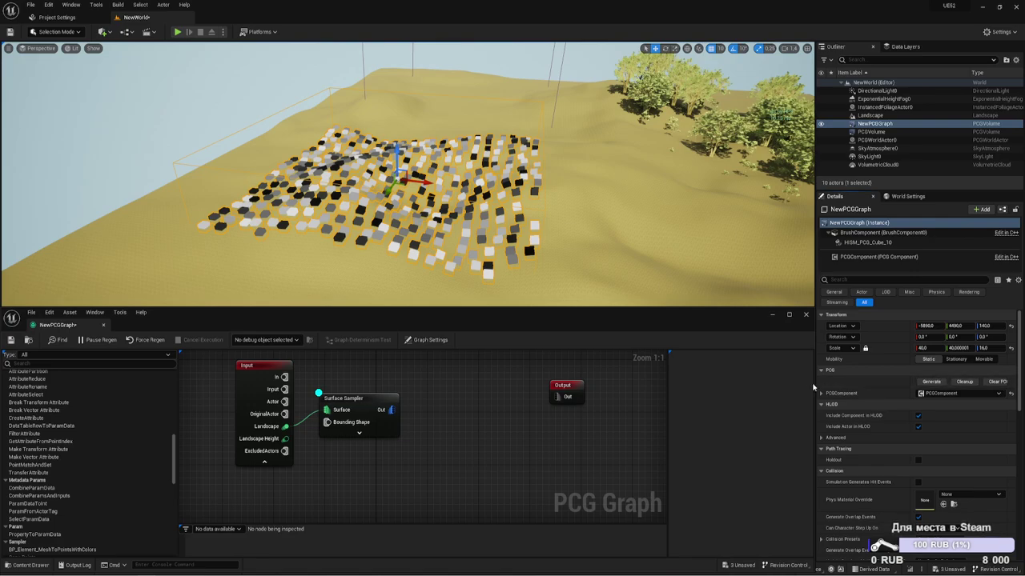
left_click_drag(815, 384, 735, 390)
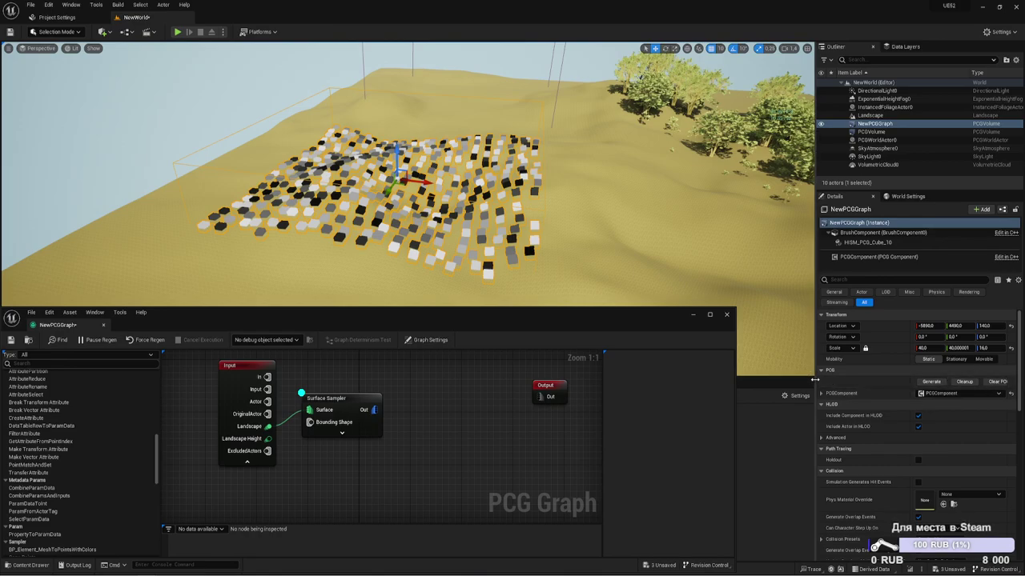
- Resize the viewport, graph editor and details panels so the graph nodes sit in view
left_click_drag(814, 382, 754, 376)
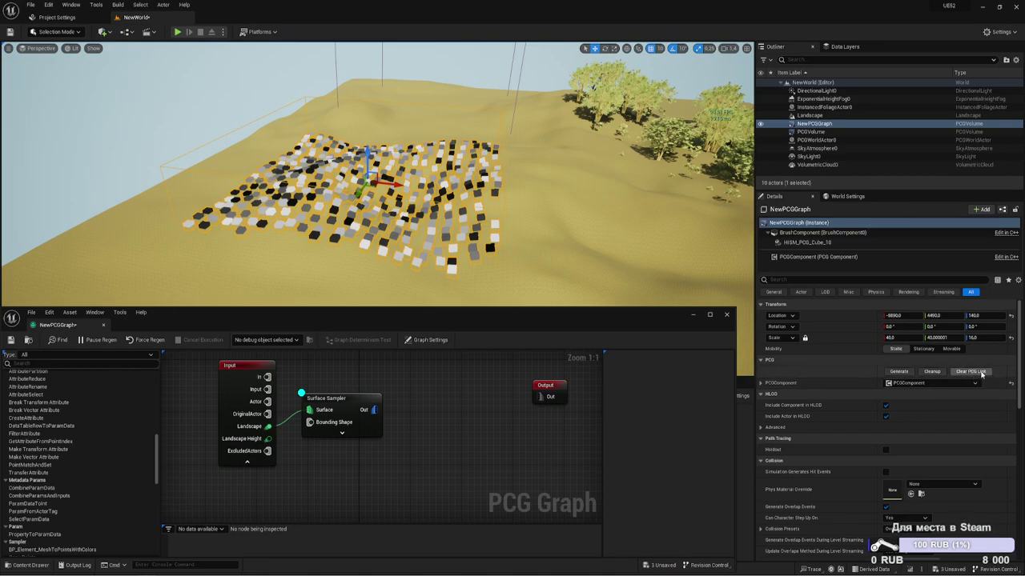
mouse_move(755, 356)
left_mouse_down()
mouse_move(801, 355)
mouse_move(755, 347)
left_mouse_up()
left_click_drag(792, 347, 784, 343)
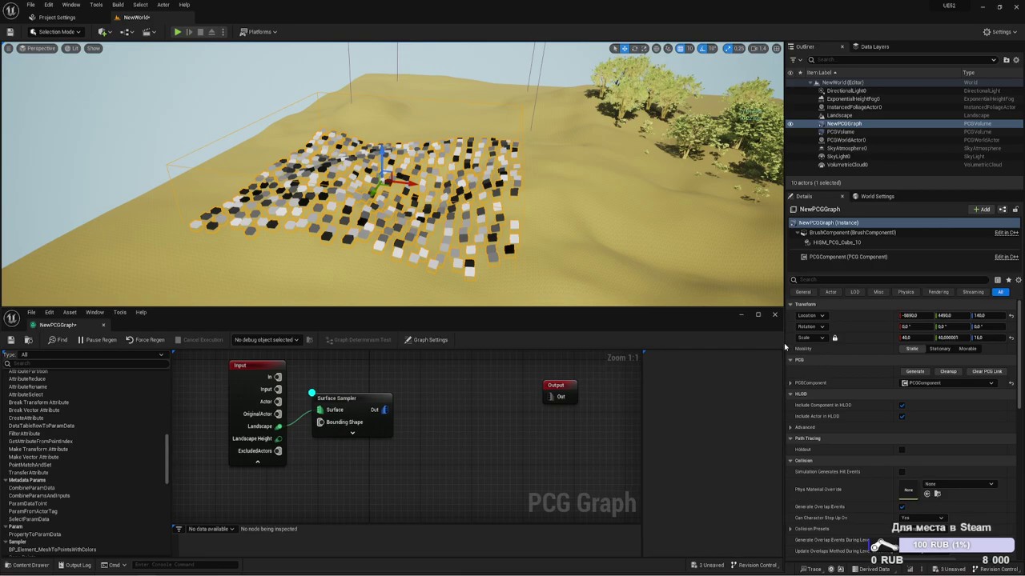
right_click_drag(414, 395, 436, 399)
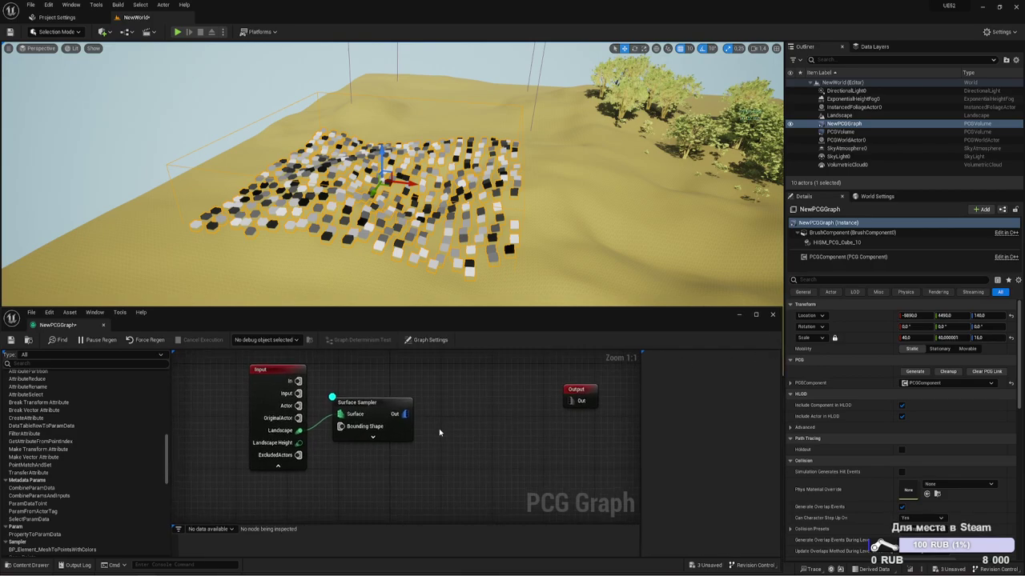
- Select the Surface Sampler, turn on its debug cubes, and raise Points Per Squared Meter to about 2.047
left_click(366, 410)
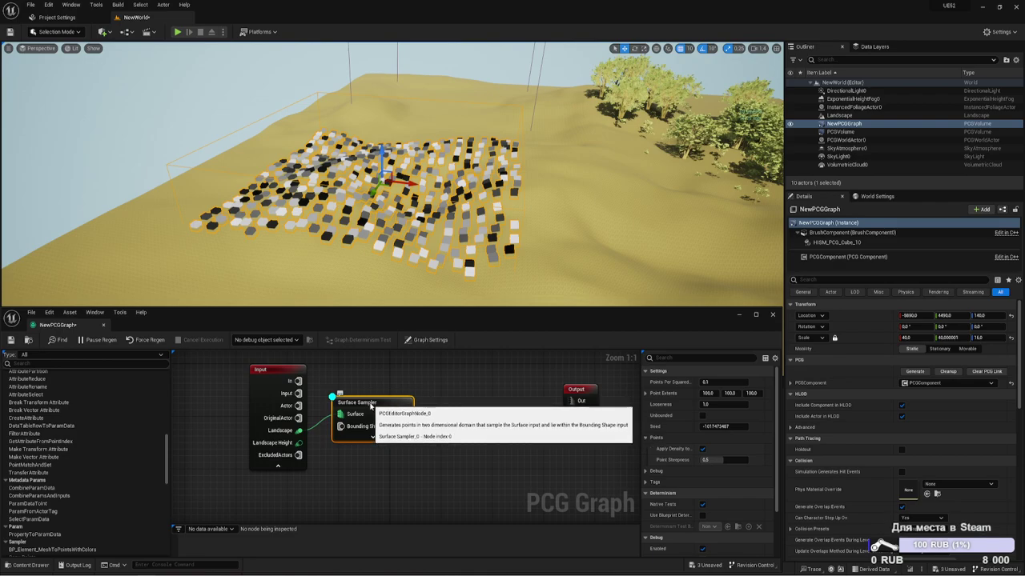
key("d")
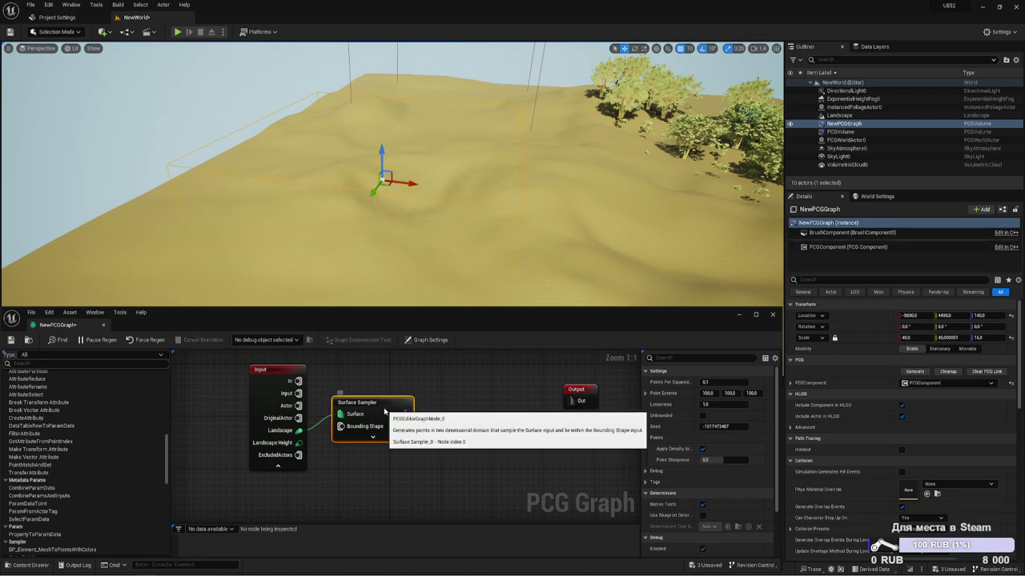
right_click_drag(475, 385, 435, 405)
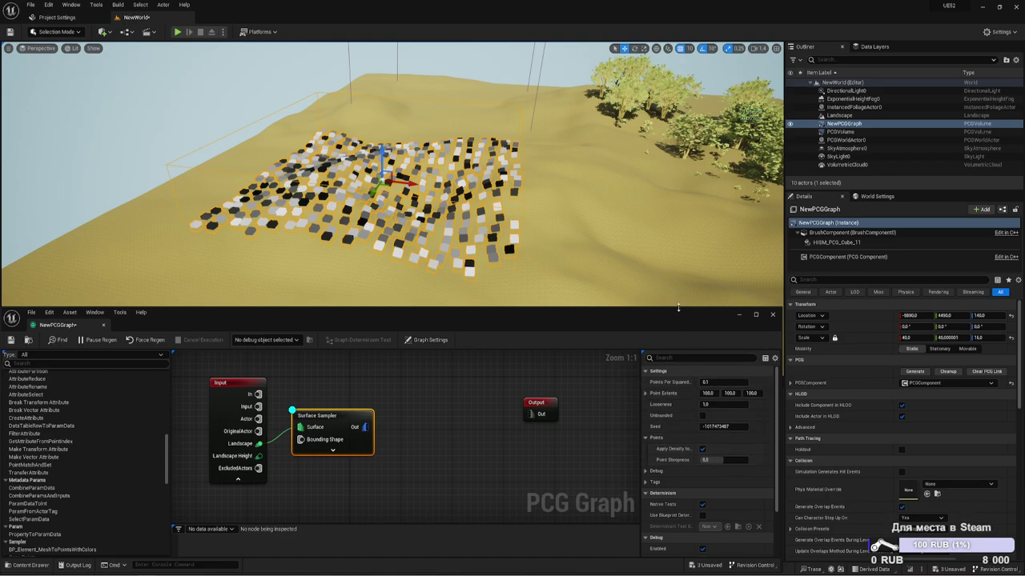
left_click_drag(678, 307, 678, 291)
left_click_drag(720, 366, 748, 366)
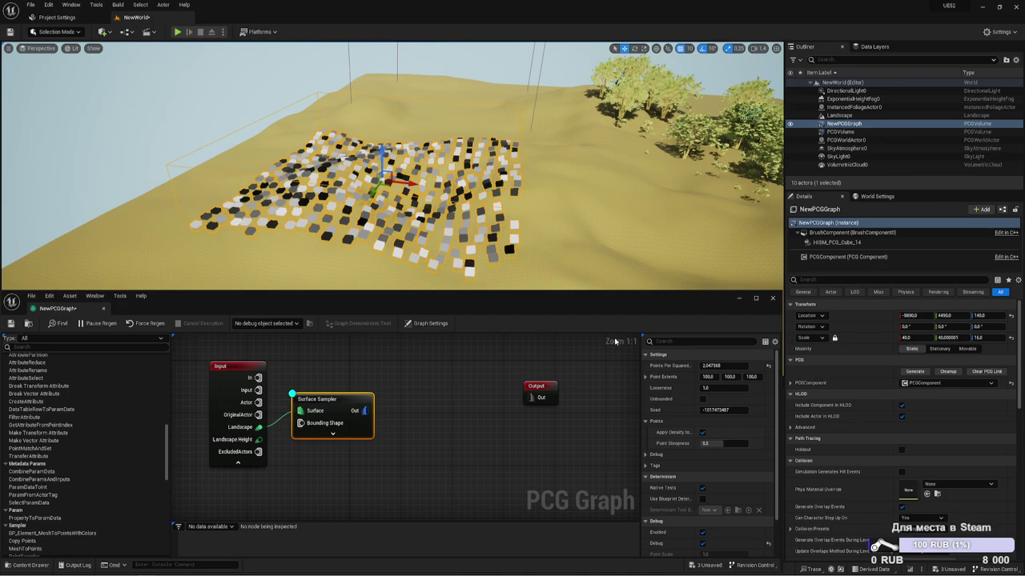
- Set the Surface Sampler's Points Per Squared Meter to 0.01, trying 0.1 first
left_click(722, 366)
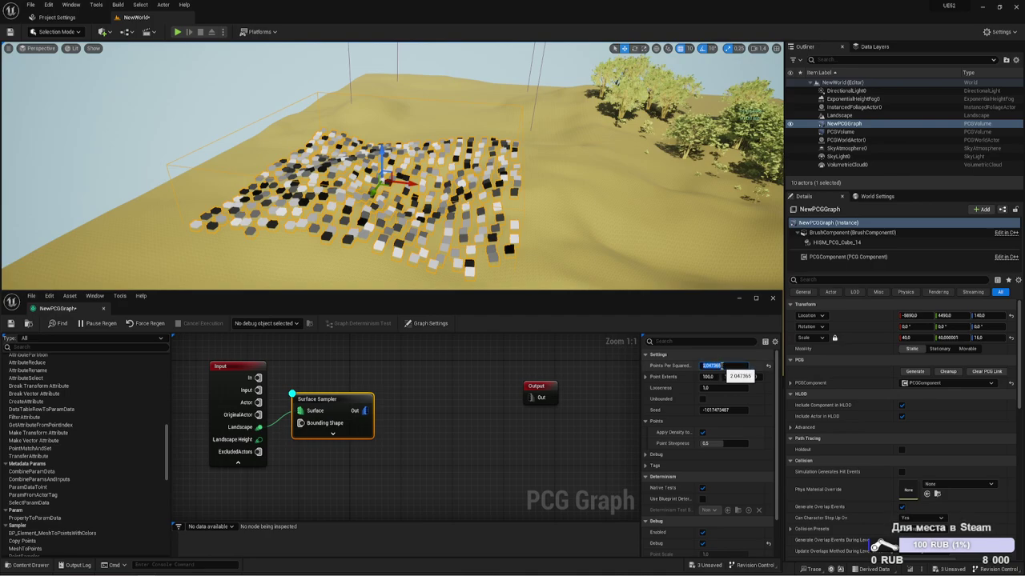
type("0.1")
key("Return")
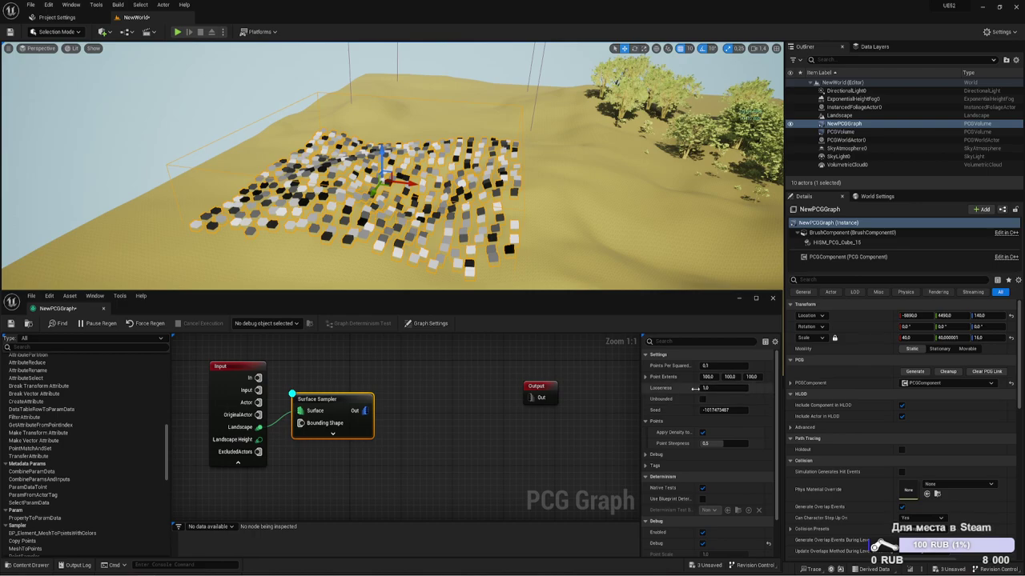
left_click_drag(695, 388, 747, 388)
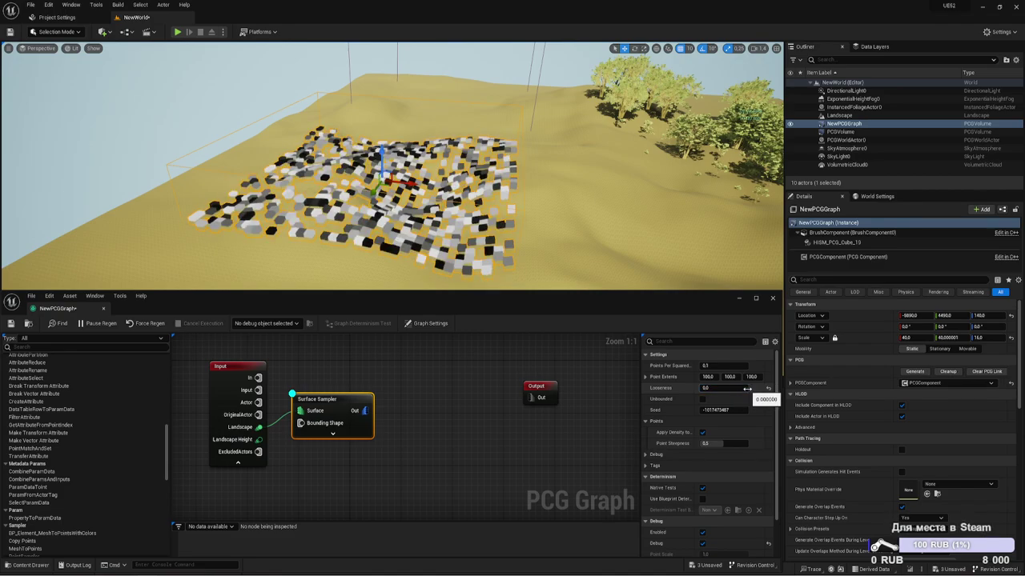
left_click(740, 389)
left_click(714, 367)
type("0.01")
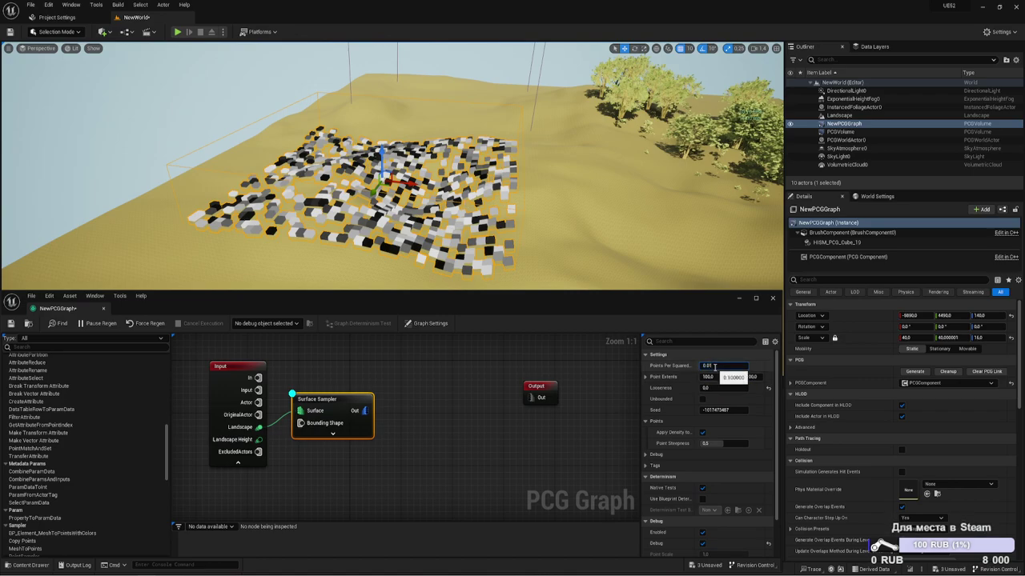
key("Return")
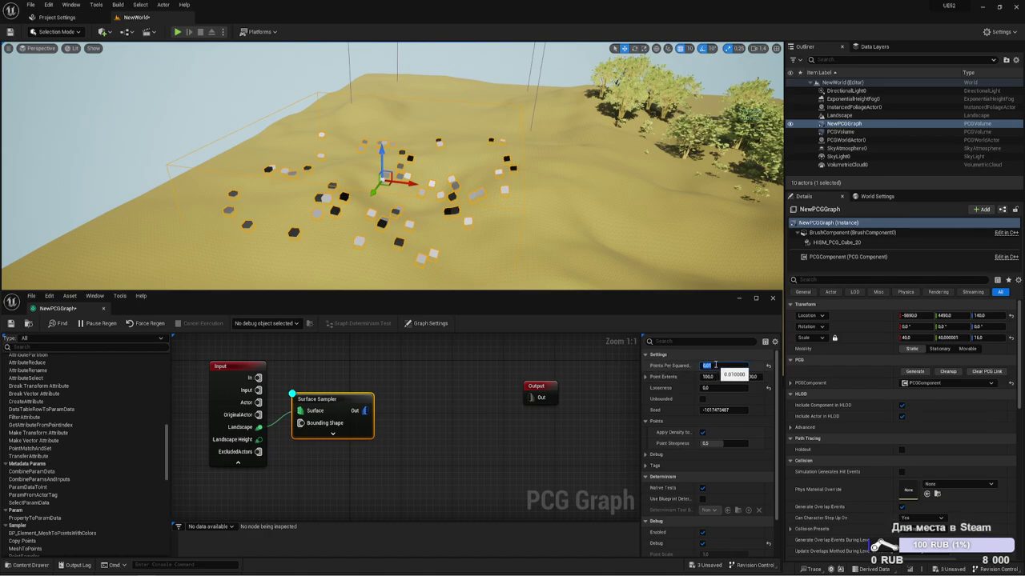
- Settle Looseness at 0.6 and move the view closer to the sparse points
left_click_drag(705, 387, 724, 387)
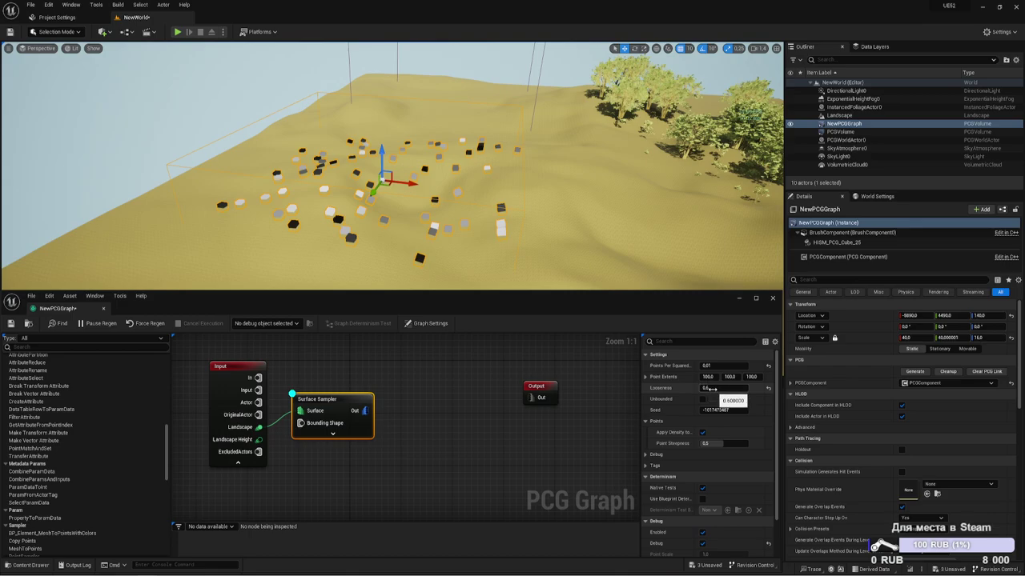
left_click_drag(724, 387, 689, 389)
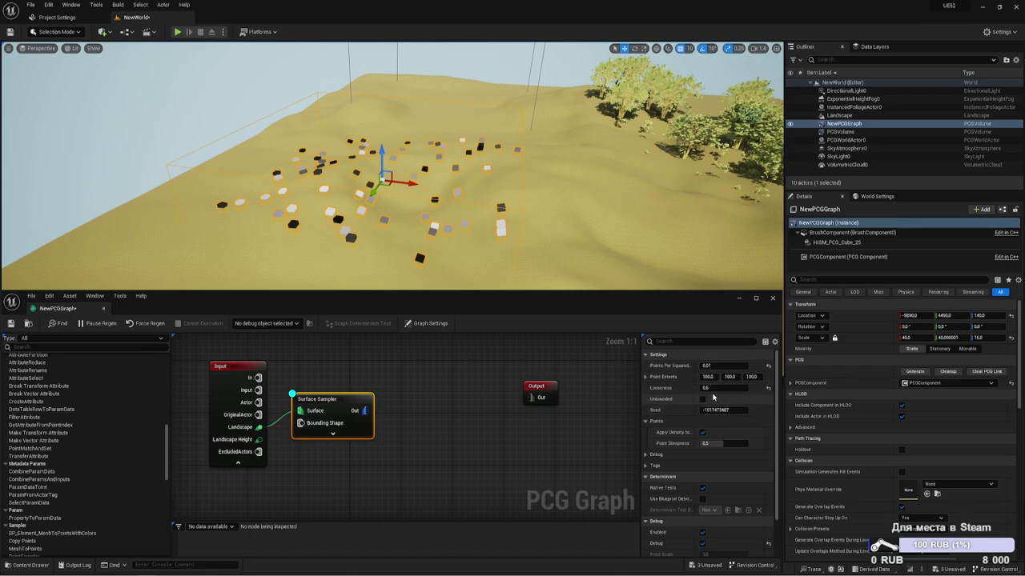
mouse_move(636, 274)
right_mouse_down()
mouse_move(657, 293)
mouse_move(656, 276)
right_mouse_up()
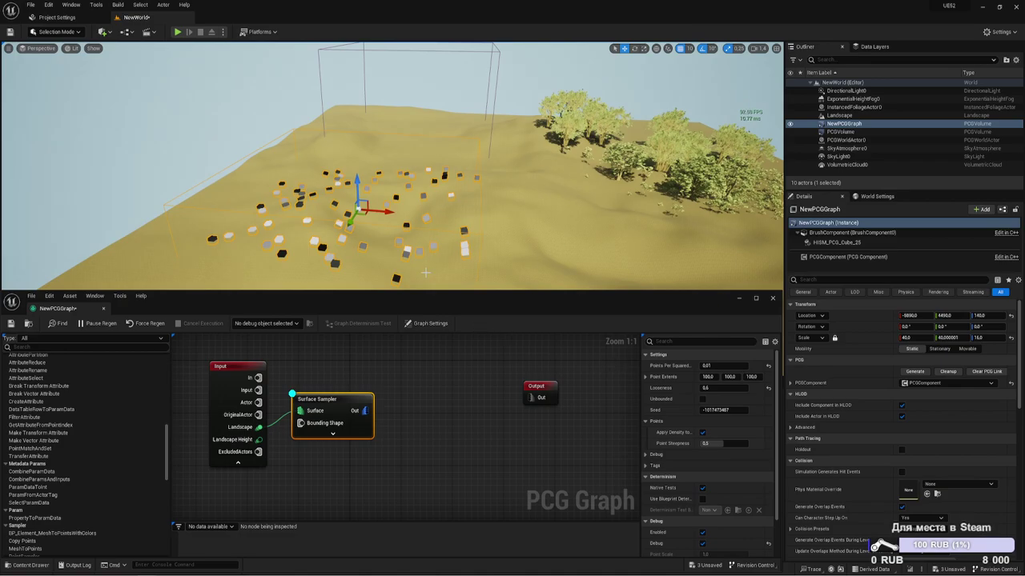
right_click_drag(492, 213, 493, 213)
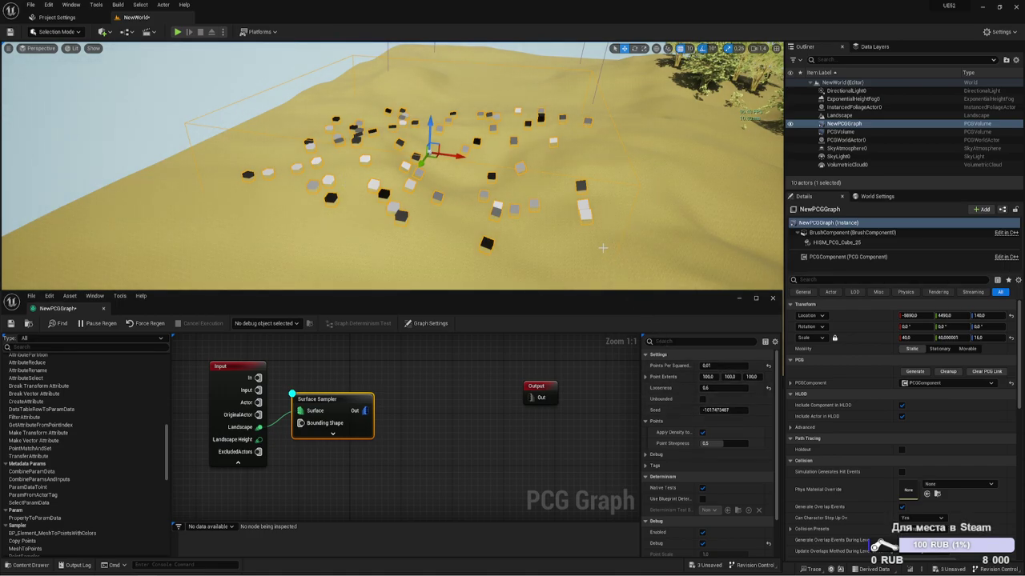
- Turn Unbounded off and reset density to 0.1 and Looseness to 1.0 for a dense, even grid
left_click(702, 399)
right_click_drag(480, 201, 528, 192)
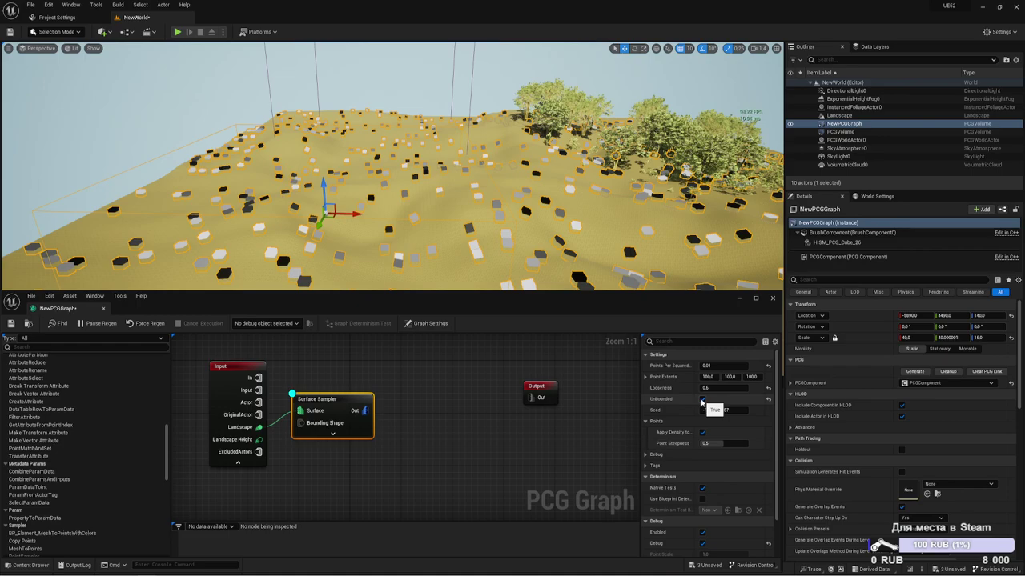
left_click(702, 400)
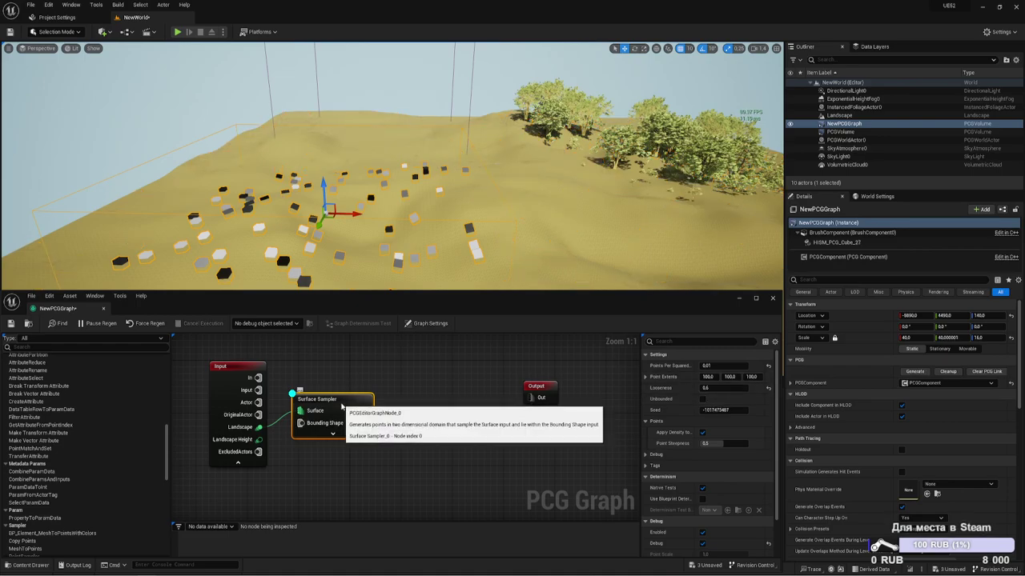
left_click(769, 365)
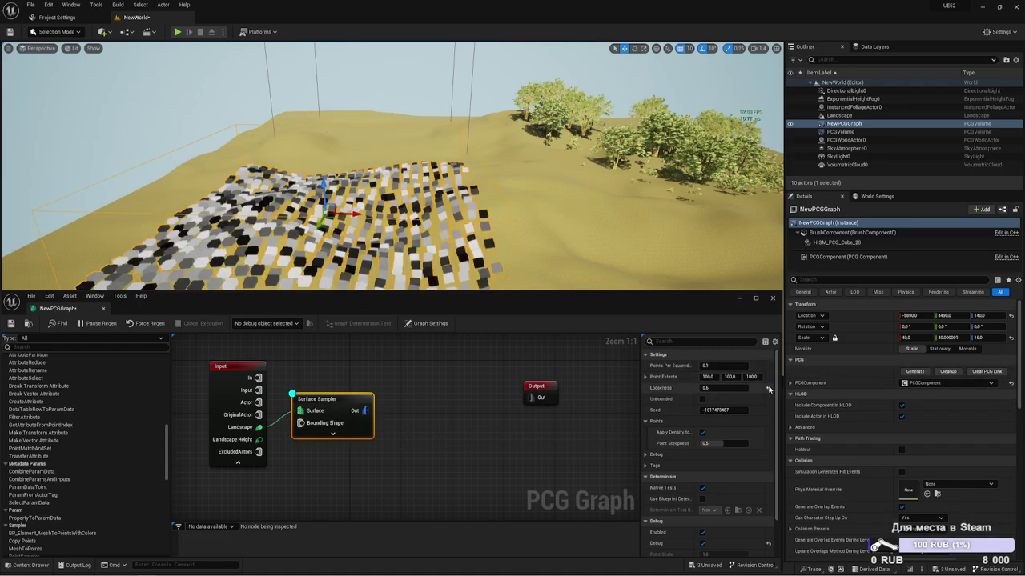
left_click(769, 388)
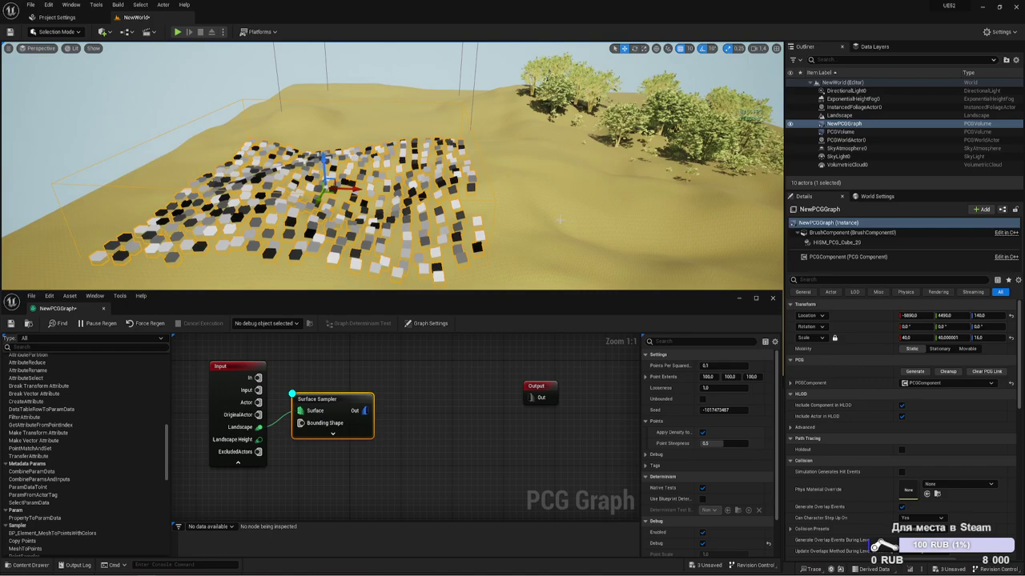
- Lower Points Per Squared Meter to 0.01 for a sparse scatter of cubes
right_click_drag(485, 175, 449, 177)
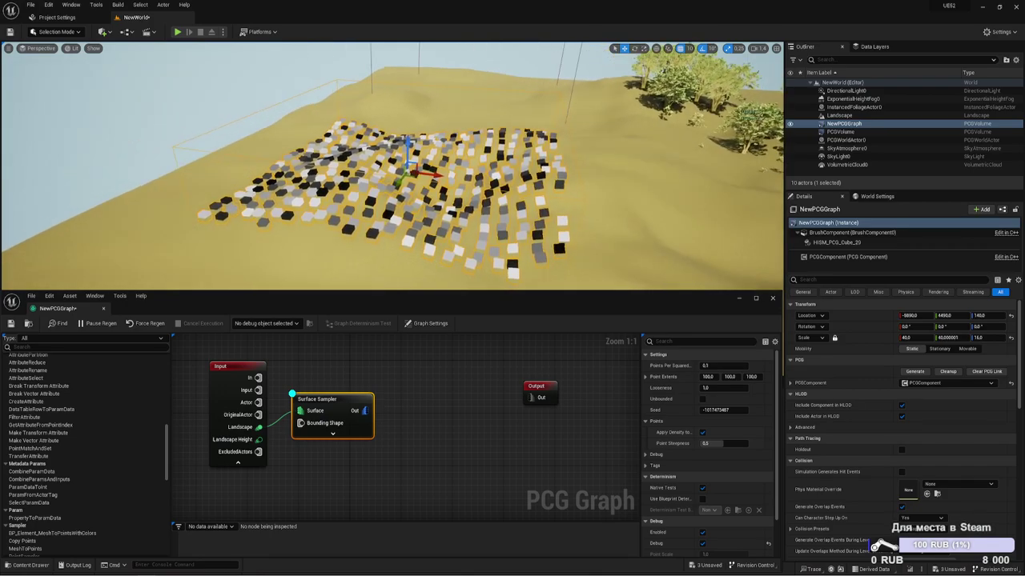
left_click(717, 366)
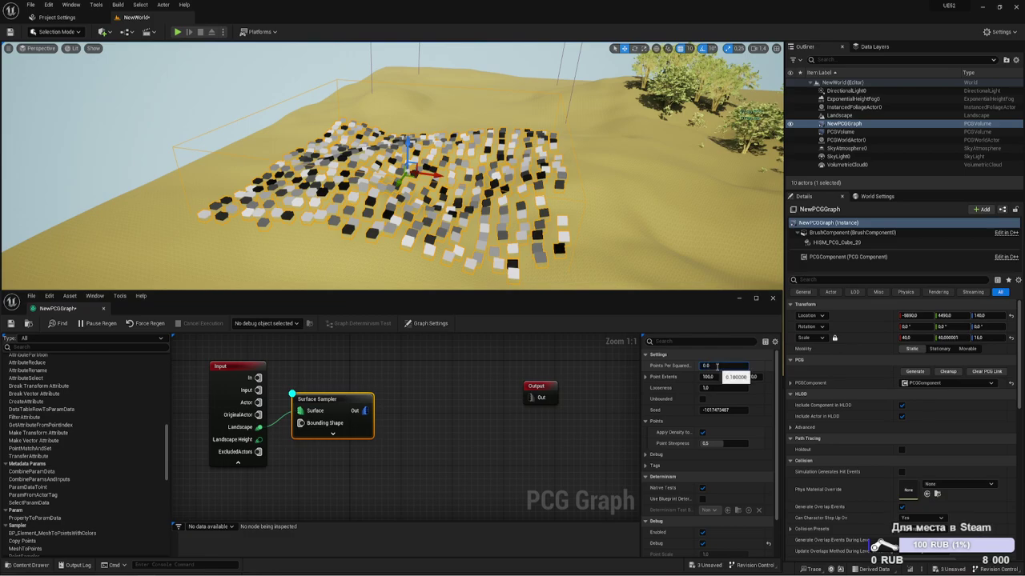
type("0.01")
key("Return")
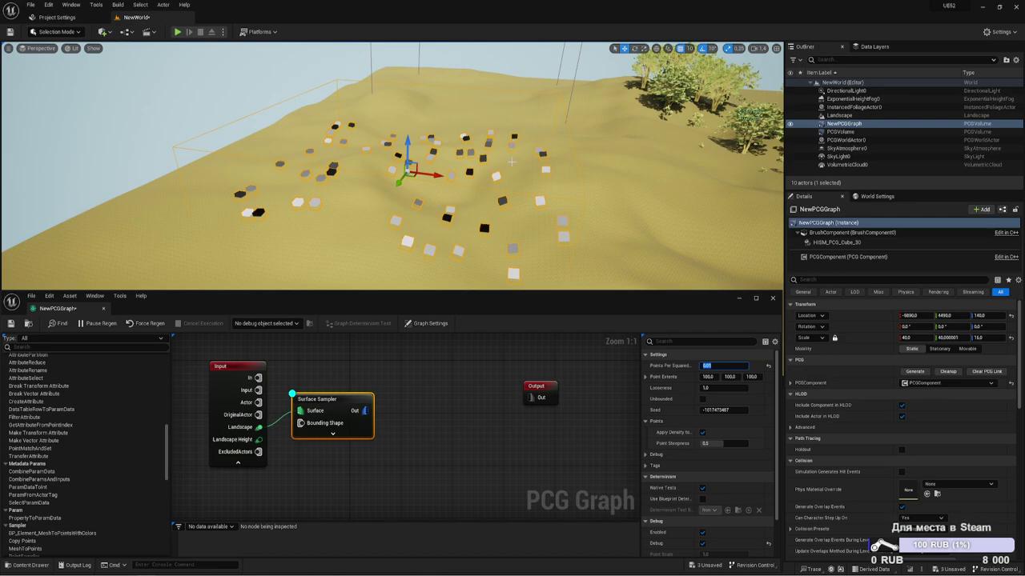
right_click_drag(485, 173, 485, 168)
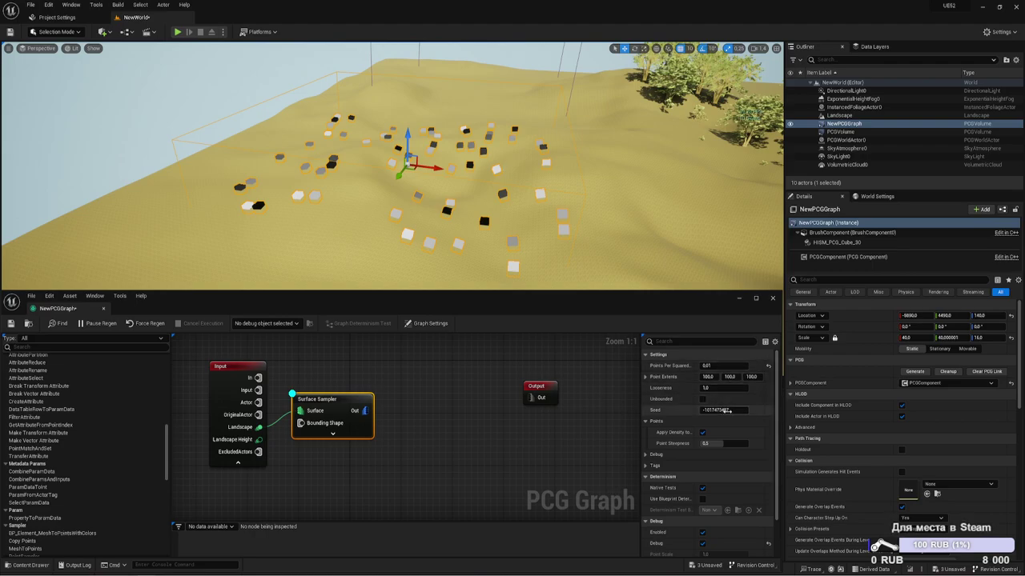
left_click_drag(736, 411, 680, 411)
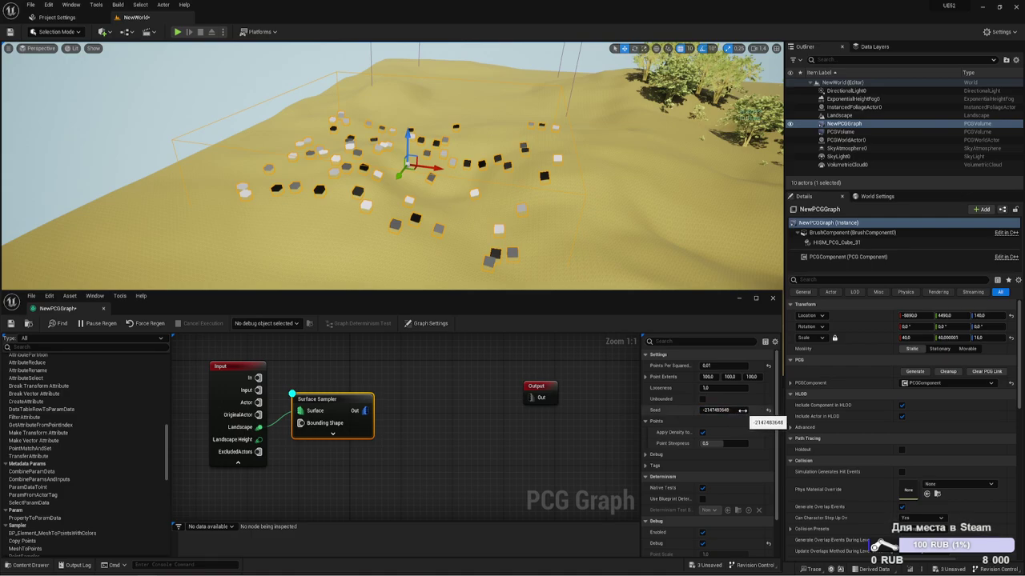
left_click(736, 412)
left_click_drag(732, 410, 708, 410)
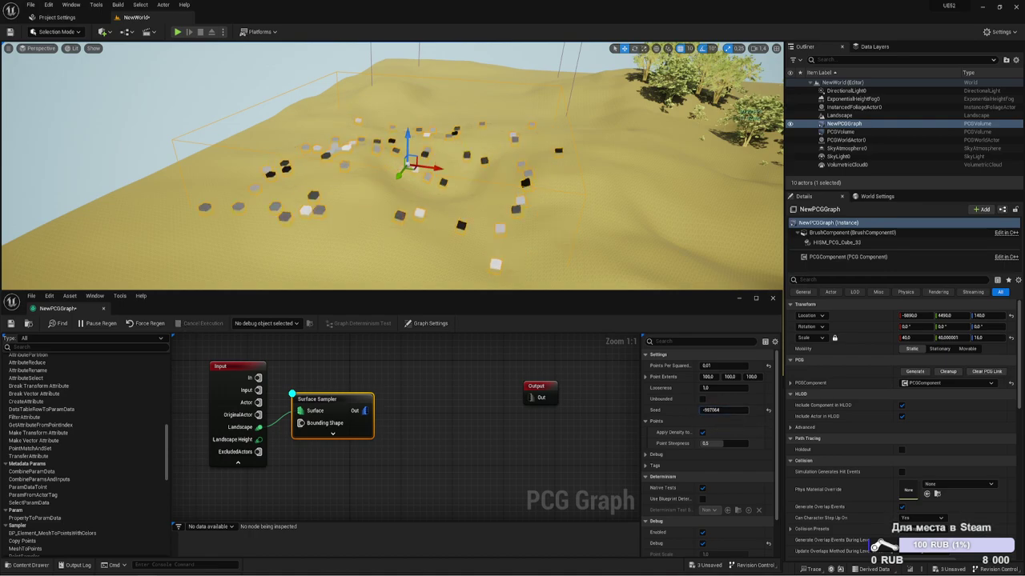
left_click_drag(707, 410, 716, 410)
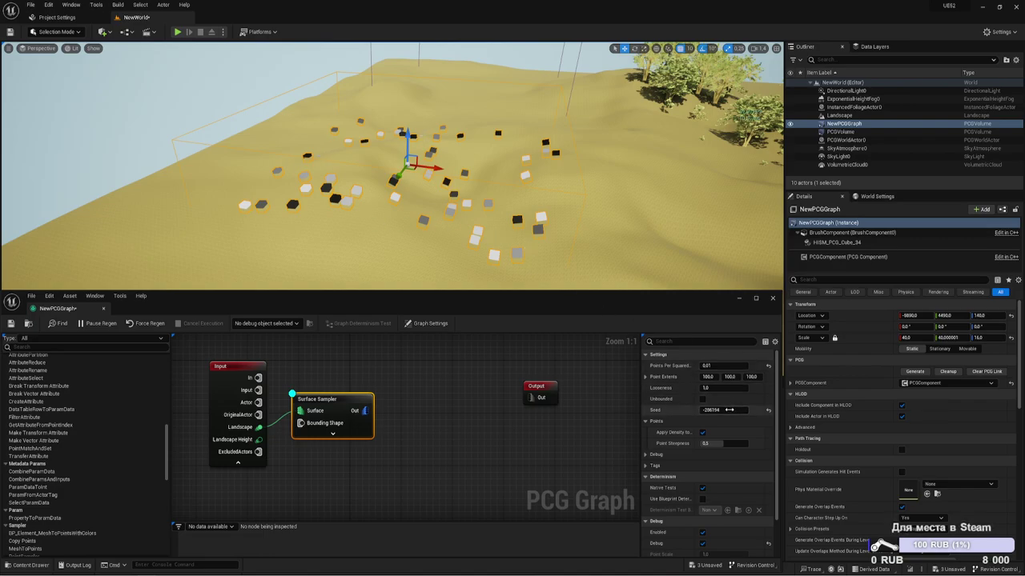
left_click(766, 411)
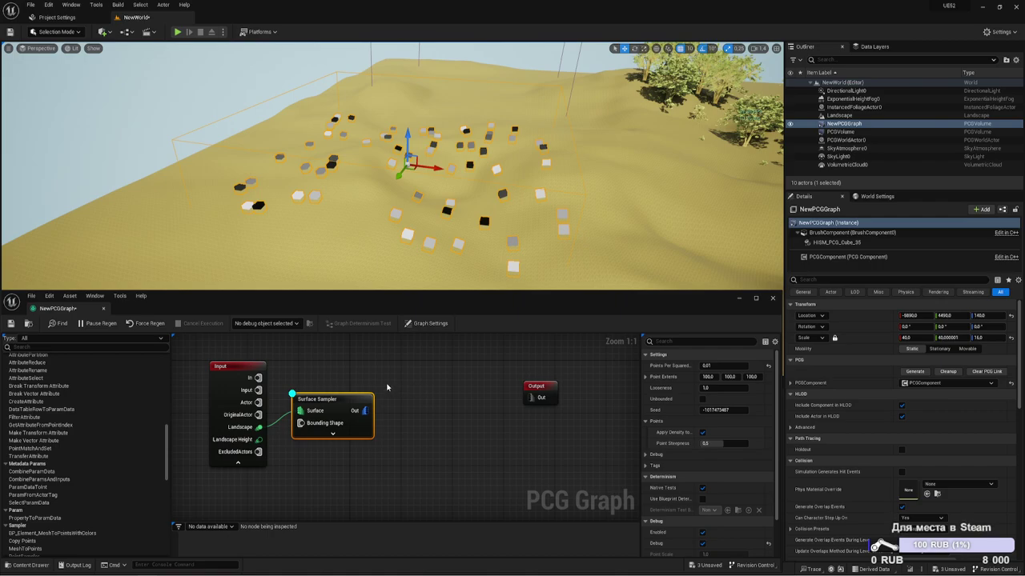
right_click_drag(455, 403, 397, 391)
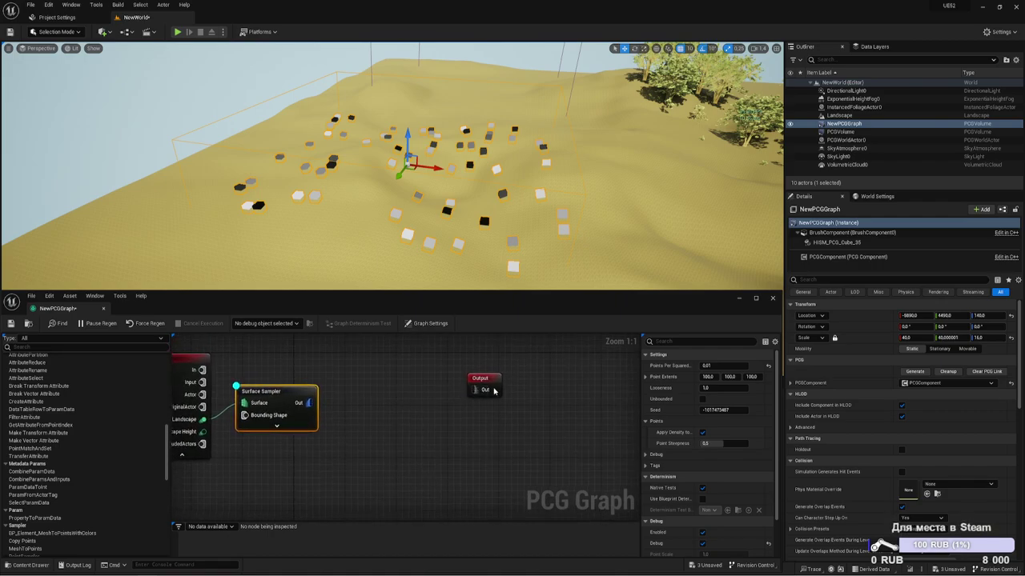
- Add a Transform Points node to the PCG graph using the 'tra' search
left_click(494, 392)
right_click_drag(337, 392, 392, 394)
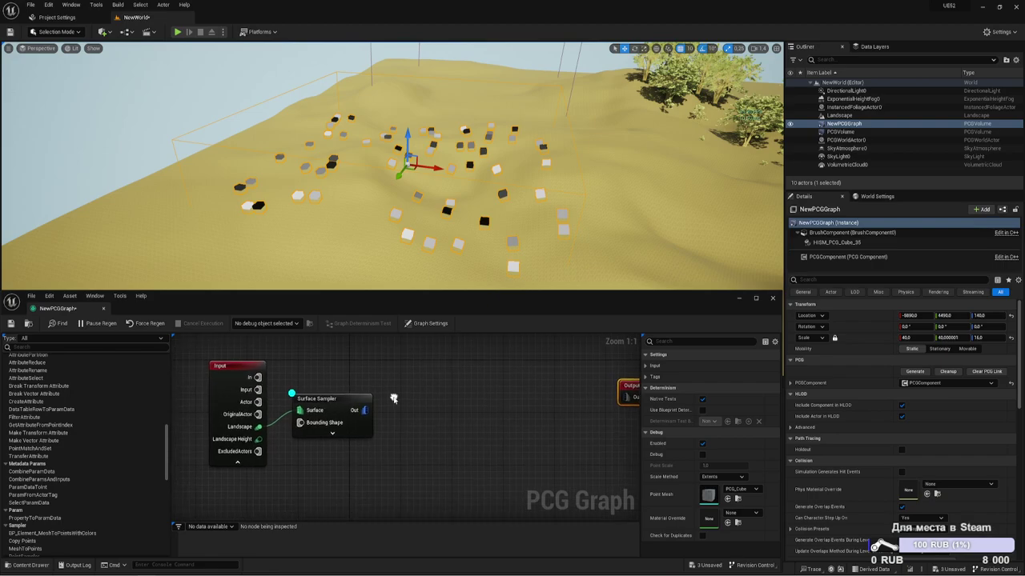
right_click(400, 387)
type("t")
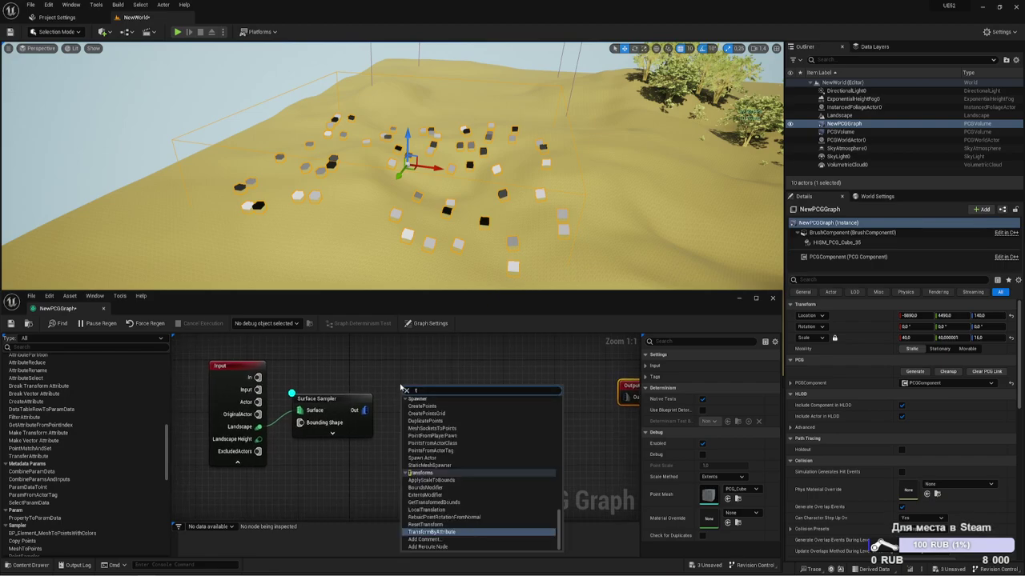
type("ra")
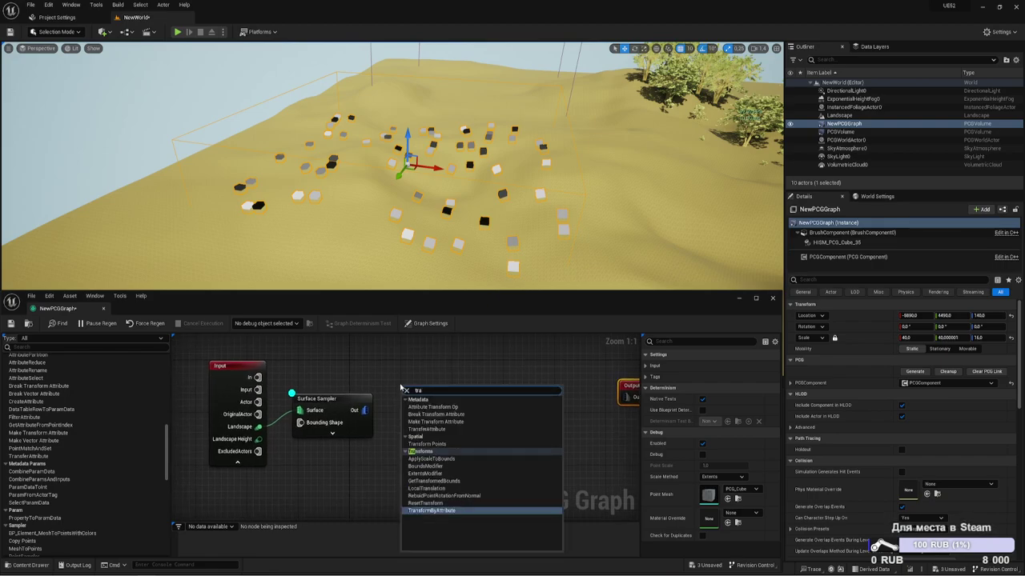
left_click(430, 445)
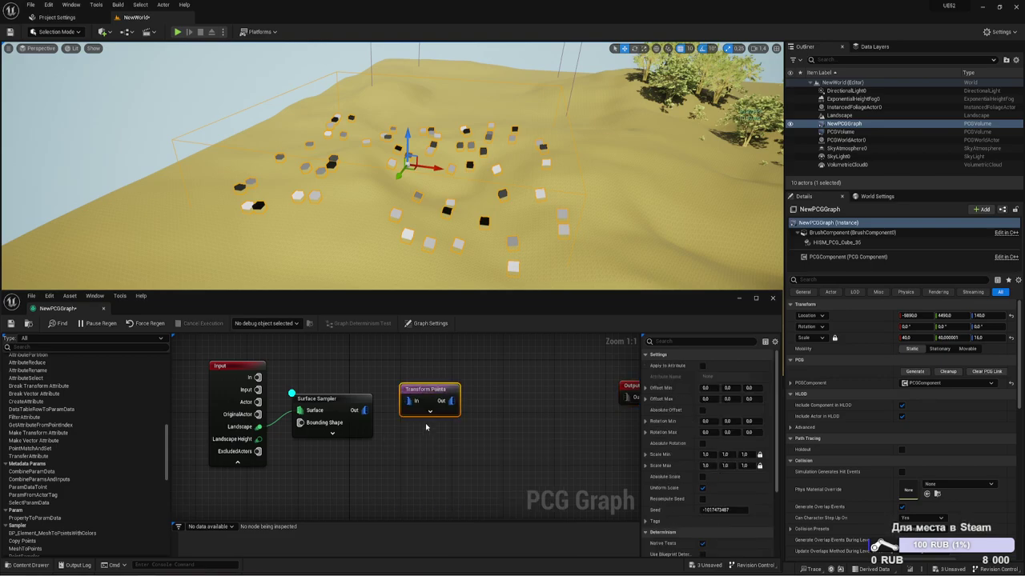
- Wire the Surface Sampler output into Transform Points' input and select the Transform Points node
mouse_move(389, 240)
right_mouse_down()
mouse_move(416, 224)
mouse_move(528, 226)
right_mouse_up()
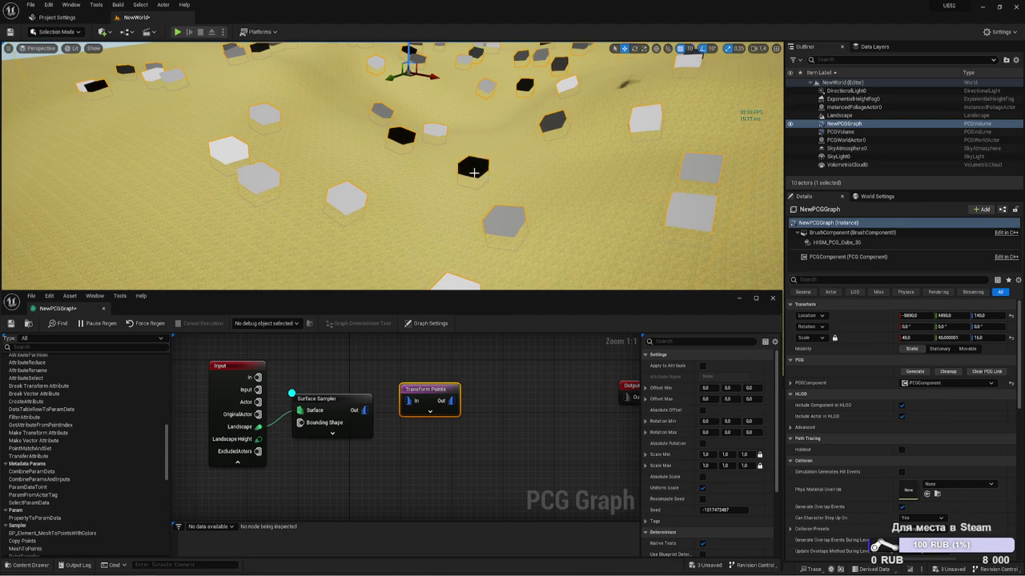
mouse_move(474, 172)
right_mouse_down()
mouse_move(473, 184)
mouse_move(474, 168)
right_mouse_up()
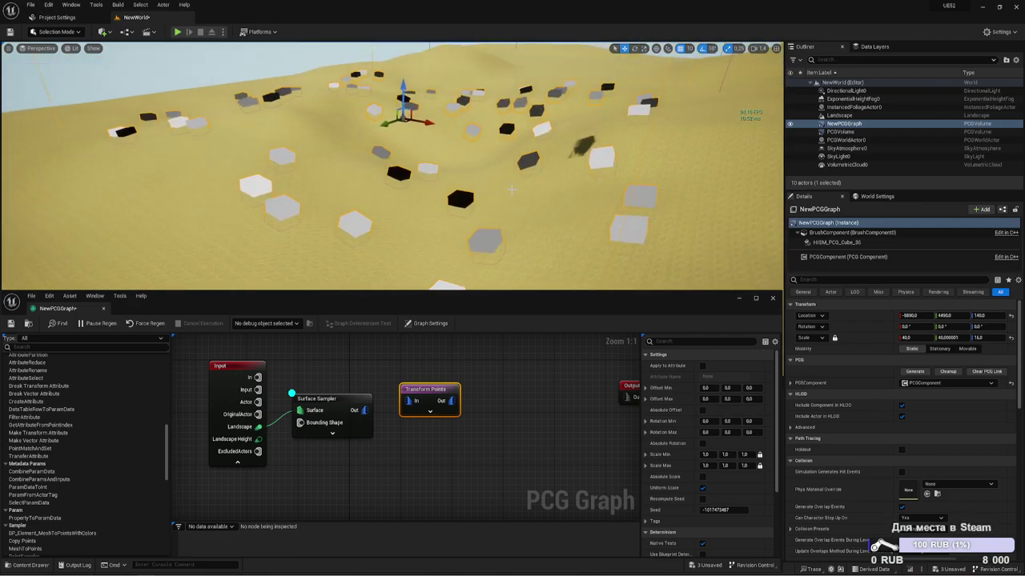
left_click_drag(364, 410, 411, 401)
left_click(304, 398)
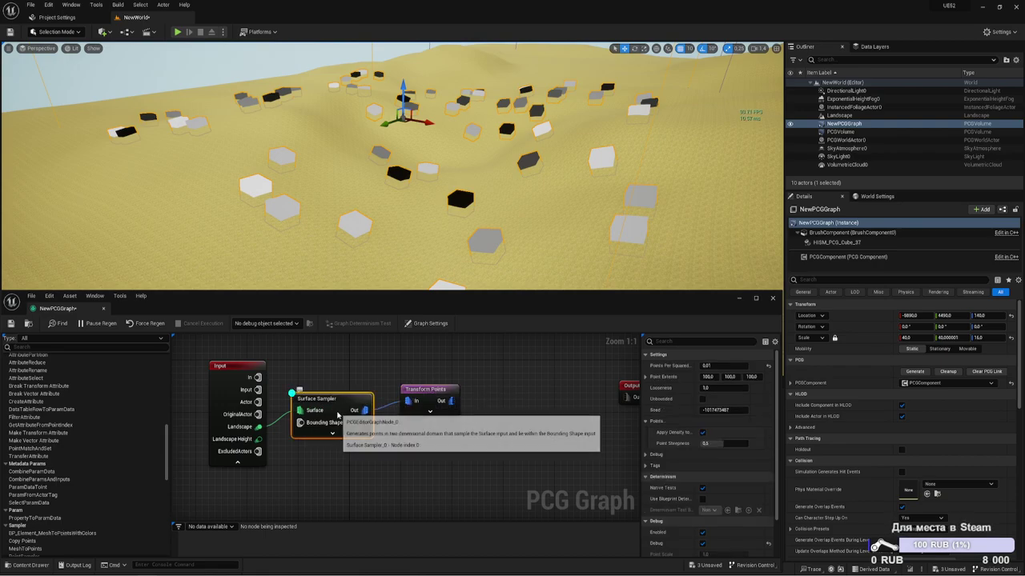
left_click(425, 390)
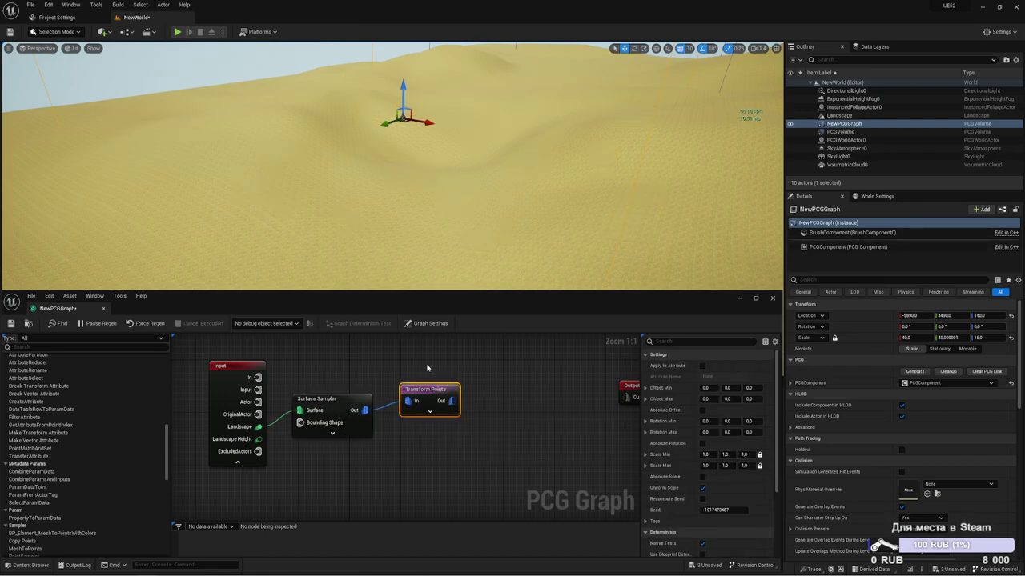
- Show Transform Points debug cubes and experiment with Offset Min values, including Y 0.18
key("d")
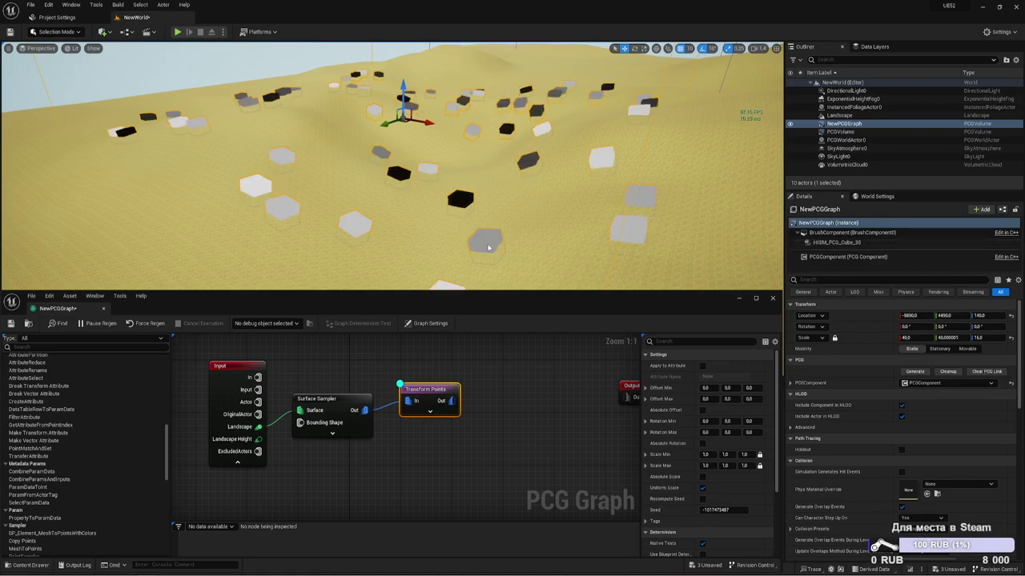
left_click(408, 385)
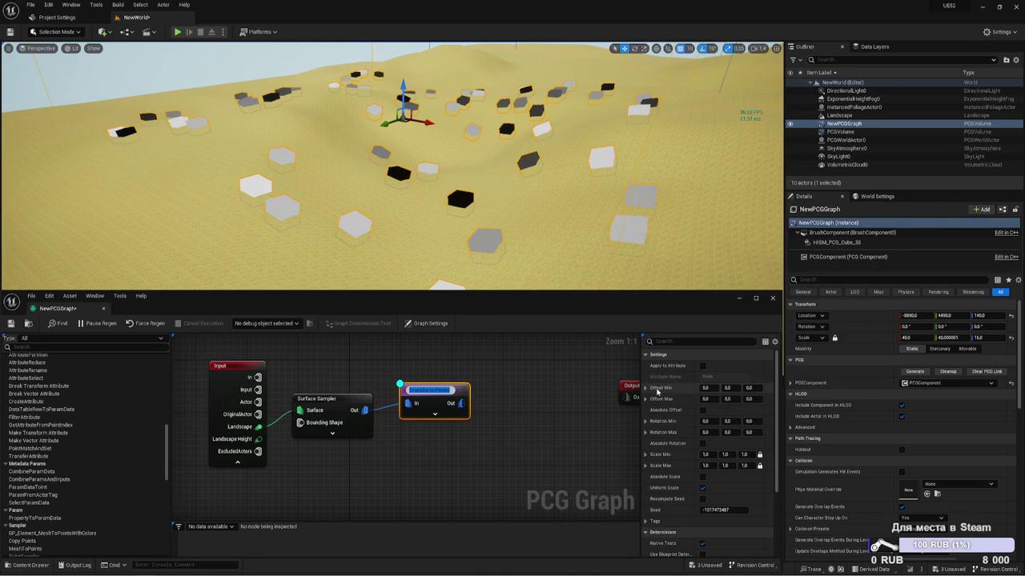
left_click_drag(643, 396, 611, 396)
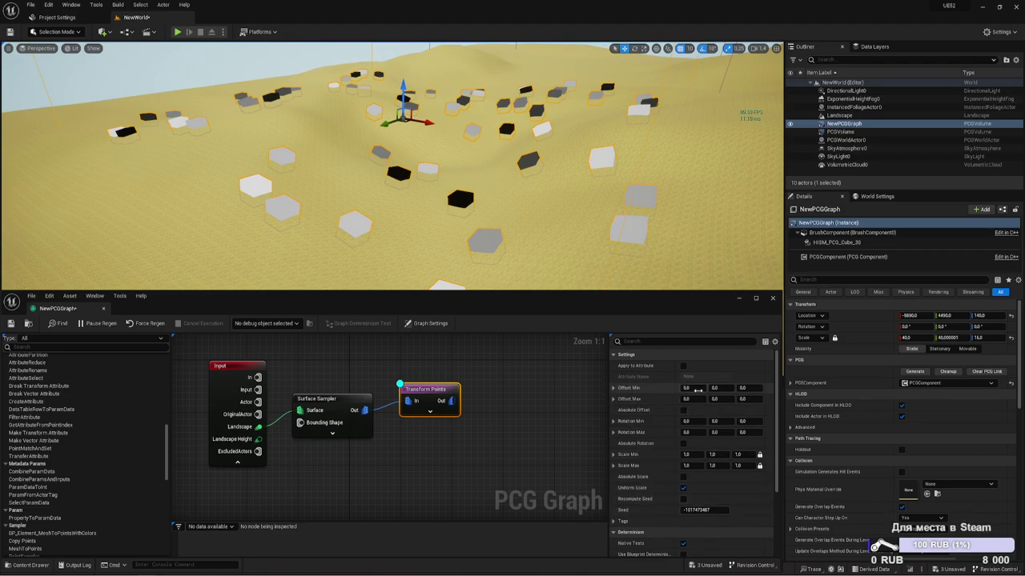
mouse_move(698, 390)
left_mouse_down()
mouse_move(709, 390)
mouse_move(678, 374)
left_mouse_up()
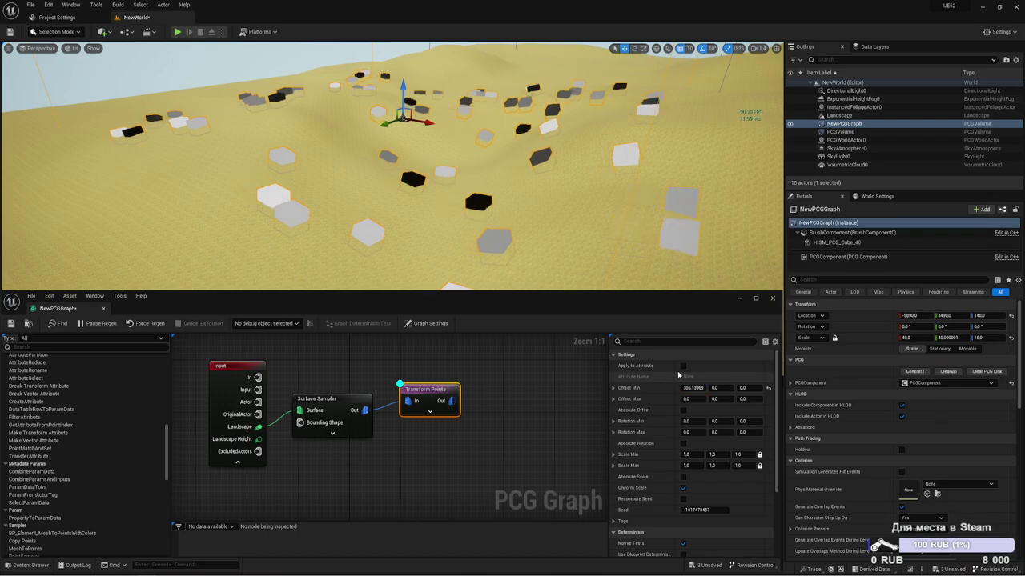
left_click(715, 387)
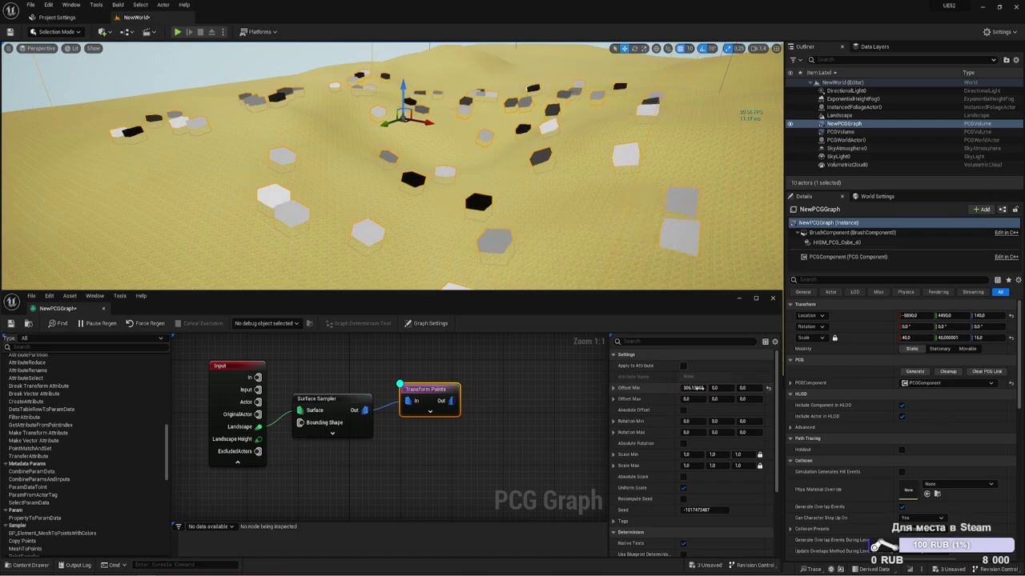
type("0.18")
left_click_drag(744, 388, 773, 388)
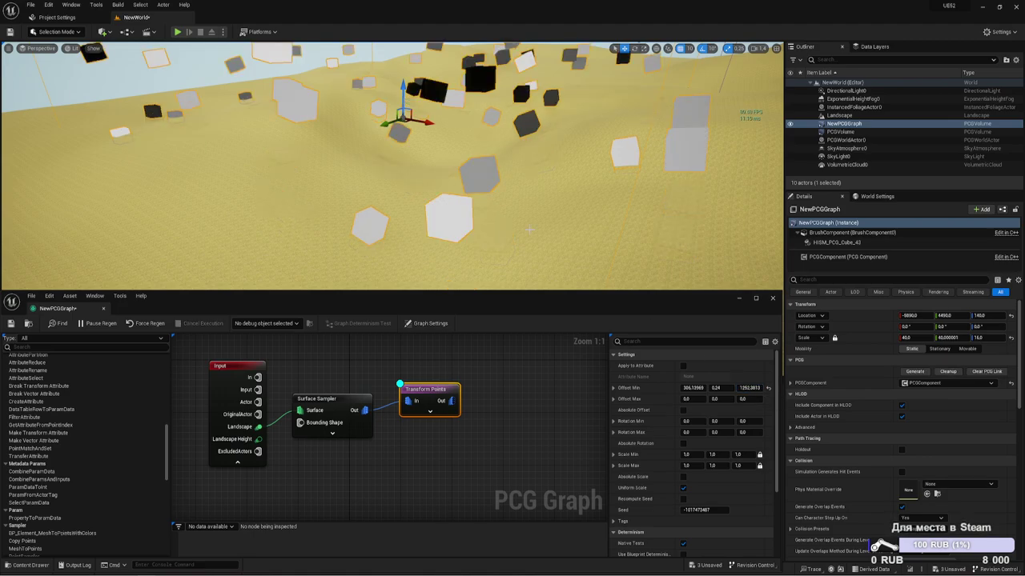
scroll(392, 160, "down", 5)
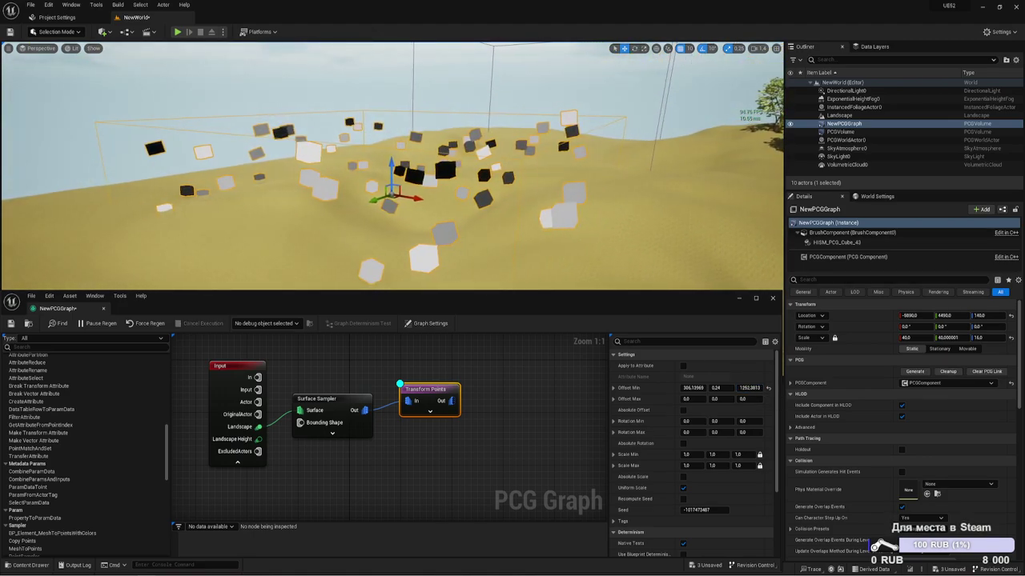
right_click_drag(392, 161, 513, 164)
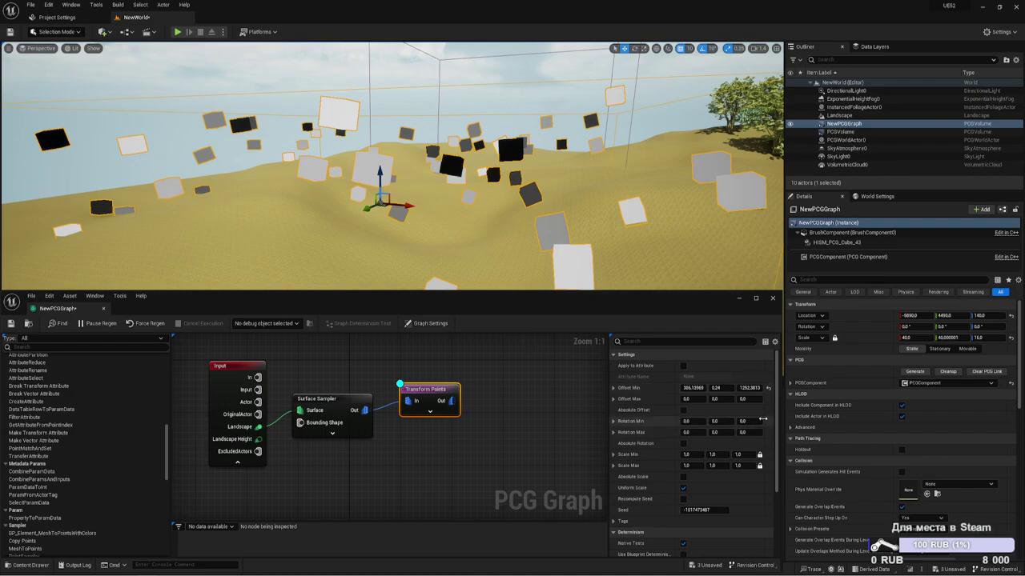
- Reset Offset Min to zero, set Offset Min Z to 100, and begin editing Offset Max Z
left_click(769, 389)
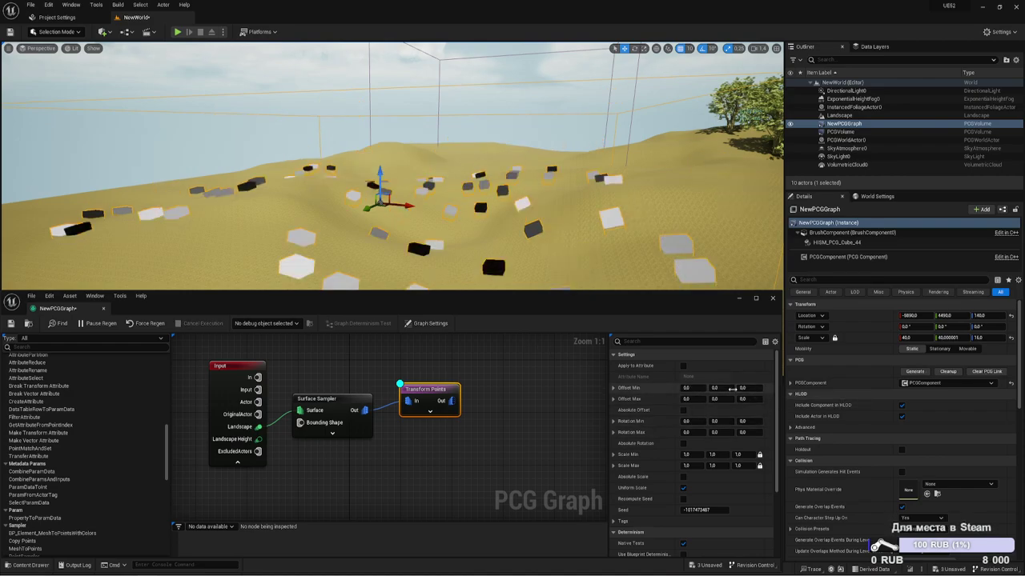
left_click(744, 388)
type("100")
key("Return")
left_click(744, 399)
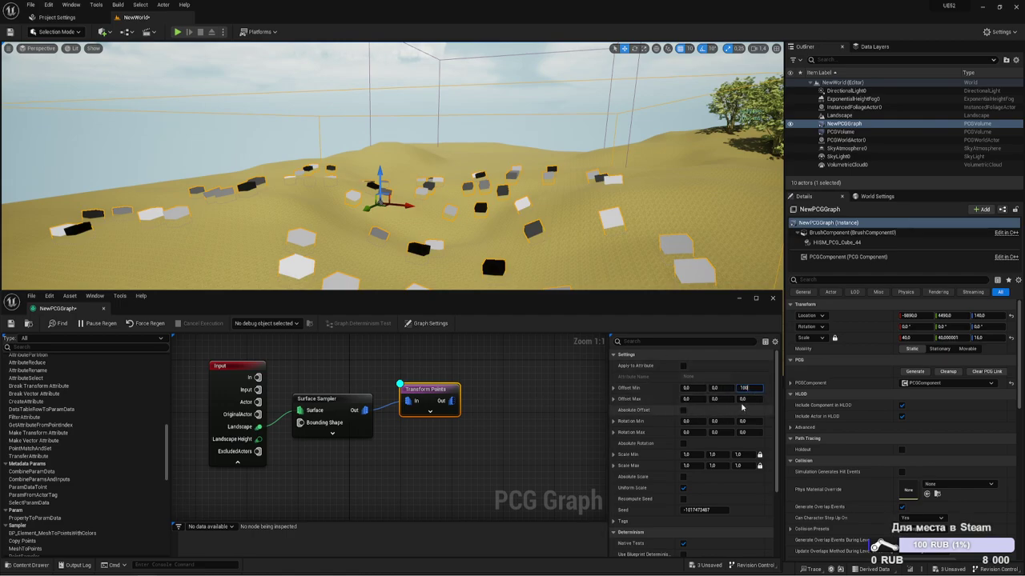
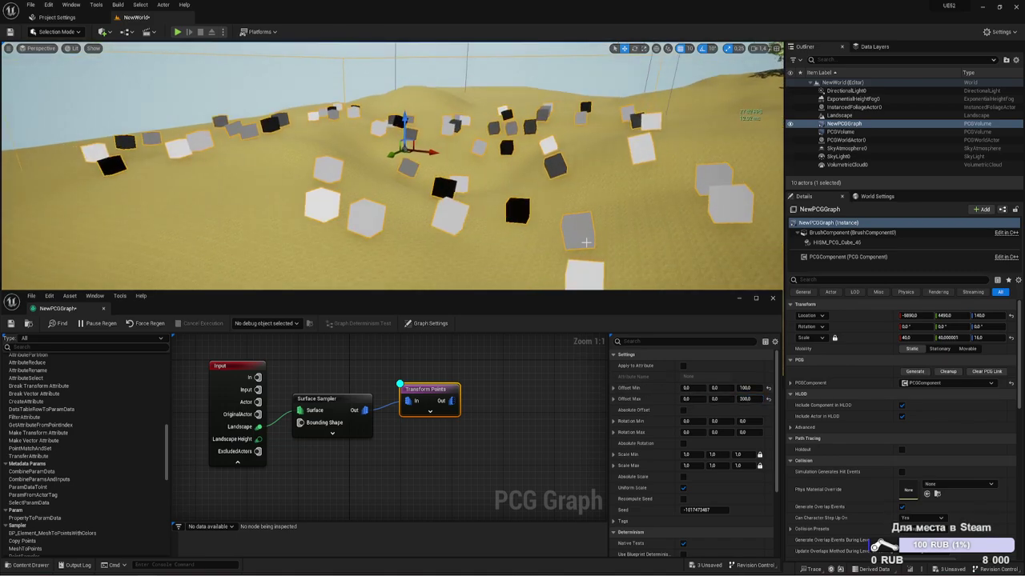
- Reset the Transform Points Offset Min Z to 0.0 and inspect the cubes on the landscape
left_click(767, 388)
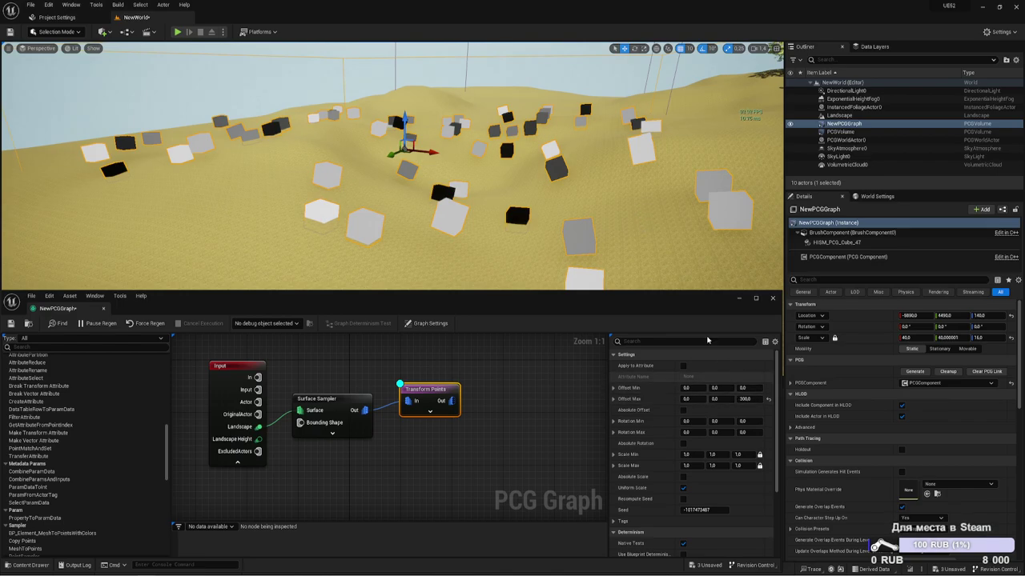
right_click_drag(522, 120, 573, 188)
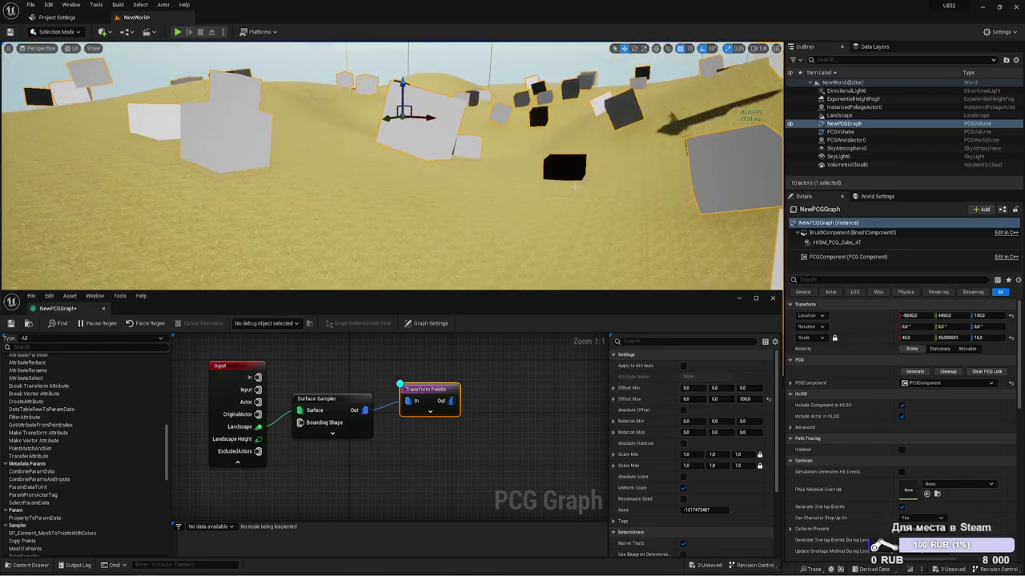
scroll(602, 165, "down", 5)
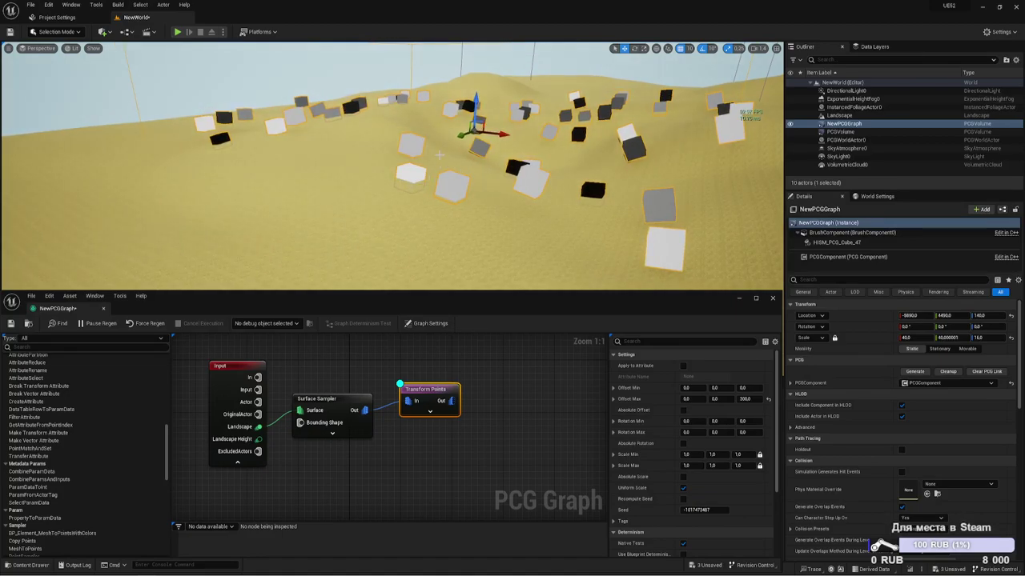
scroll(542, 133, "down", 5)
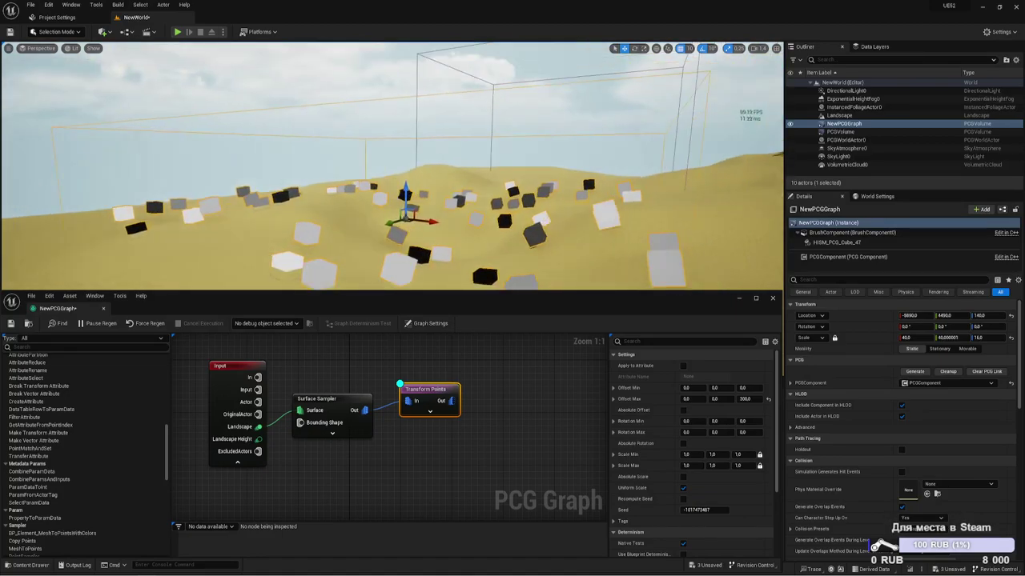
scroll(542, 133, "up", 4)
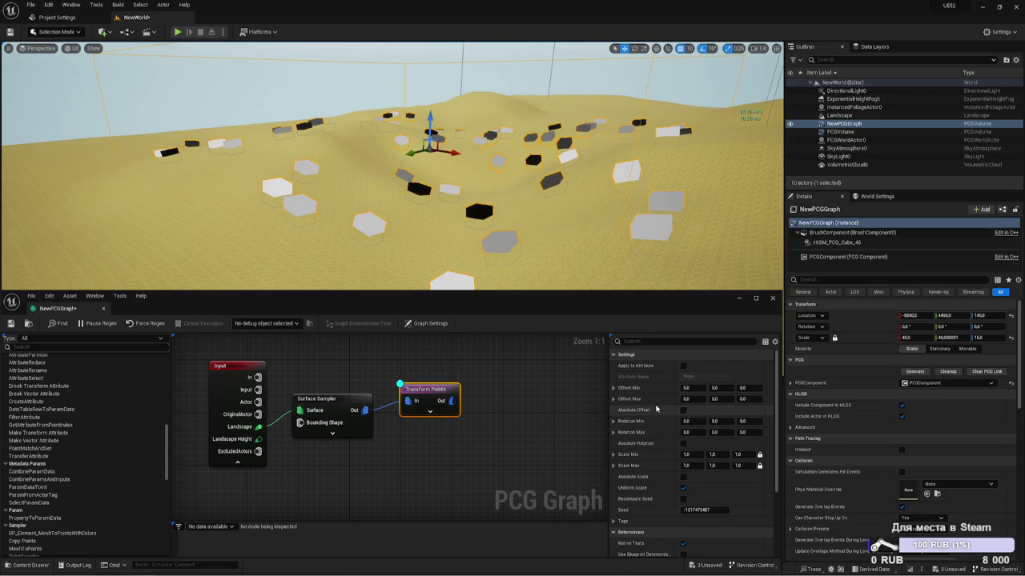
left_click_drag(694, 421, 694, 422)
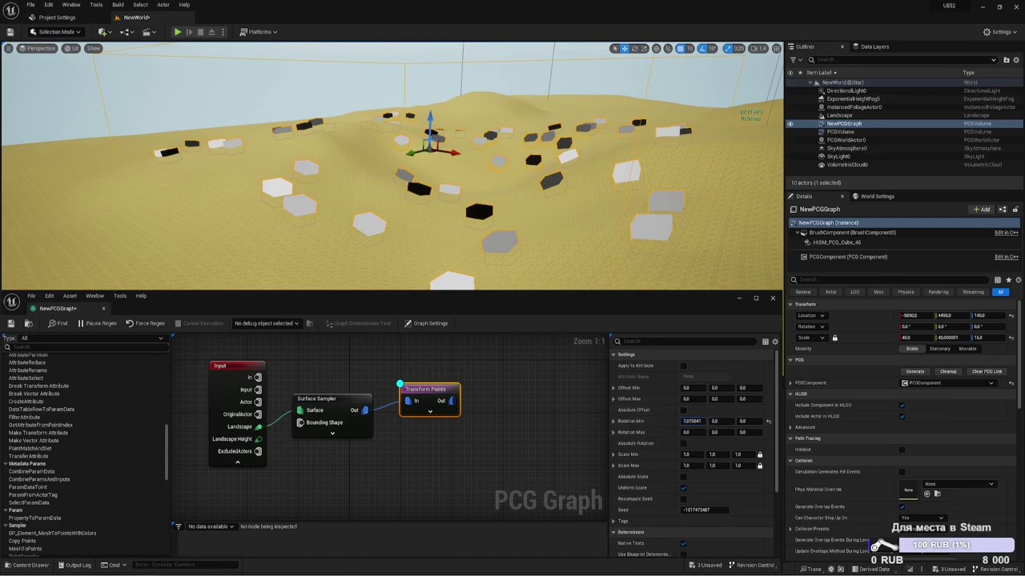
left_click(768, 421)
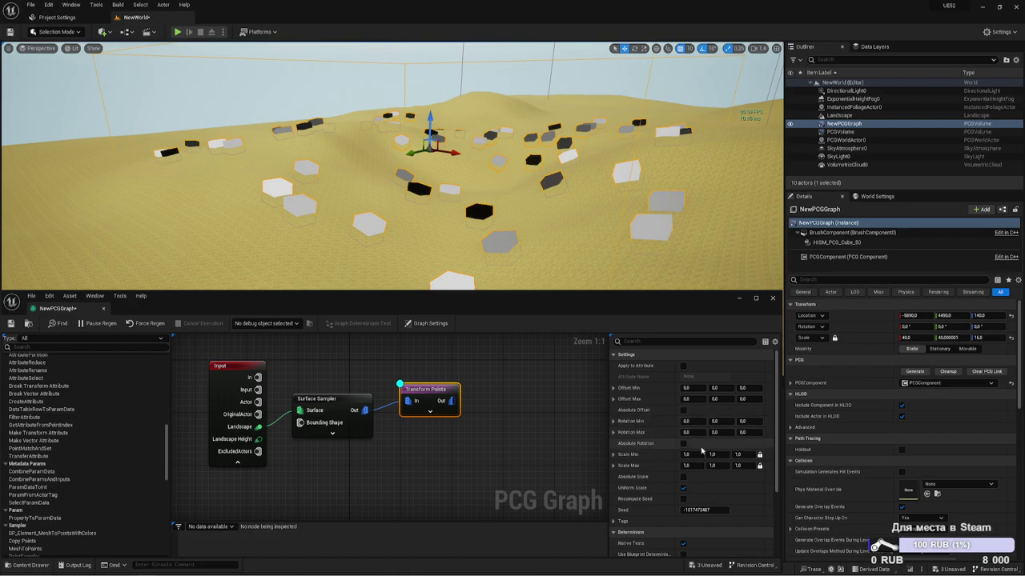
scroll(680, 452, "down", 1)
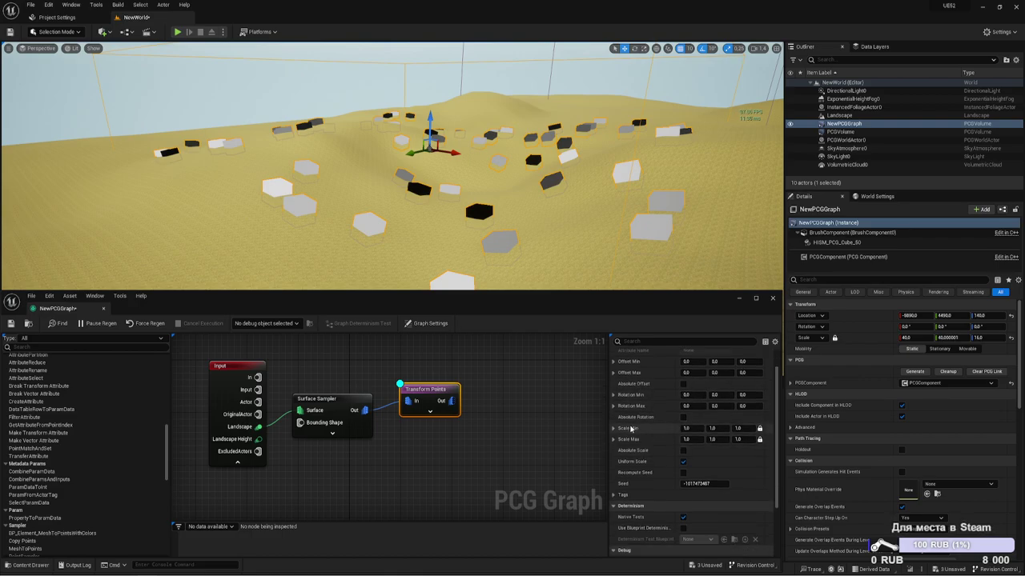
- Set Transform Points Scale Max to 2.0 so cubes scale randomly between 1 and 2
left_click(686, 439)
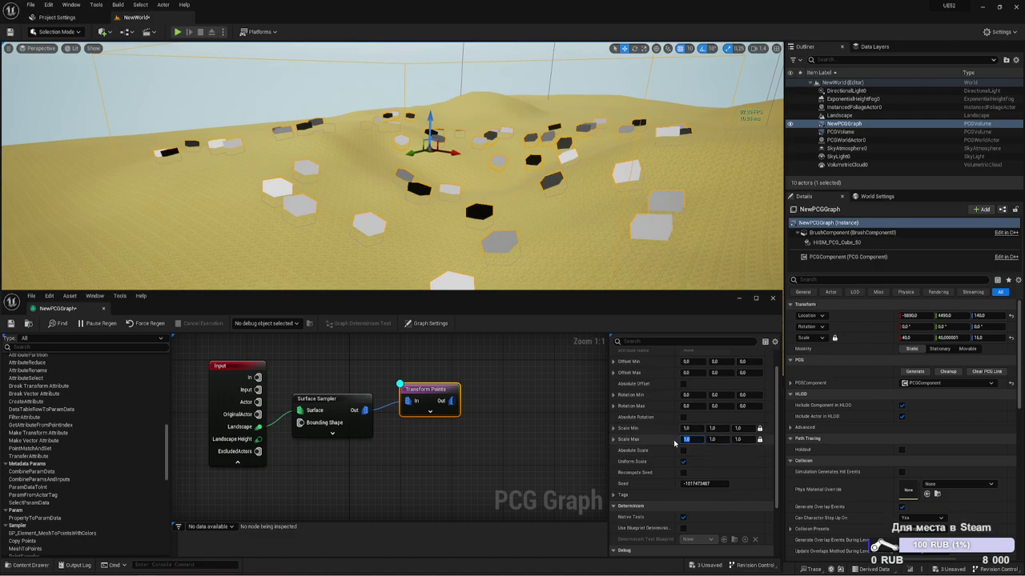
type("2")
key("Return")
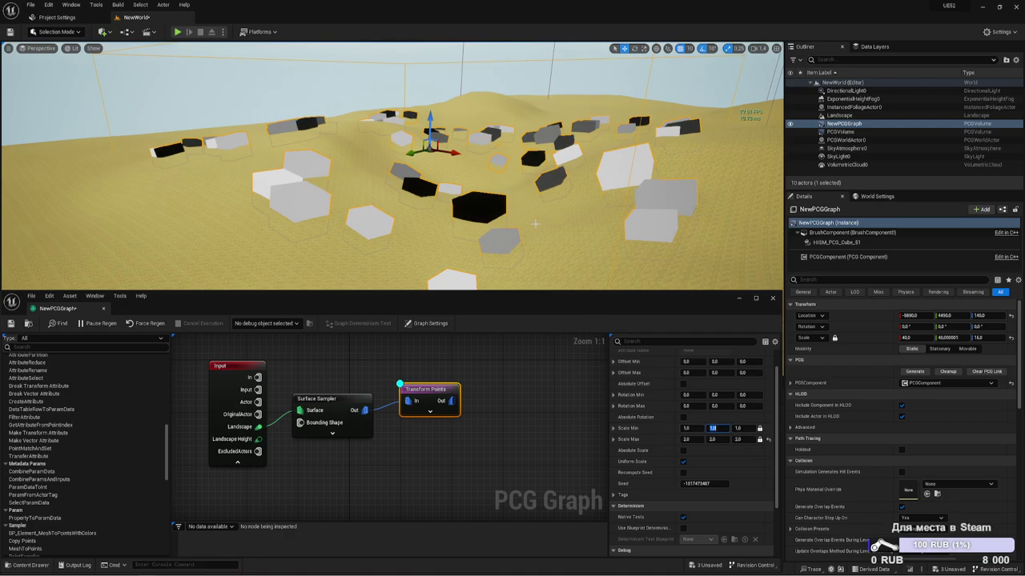
right_click_drag(425, 170, 426, 171)
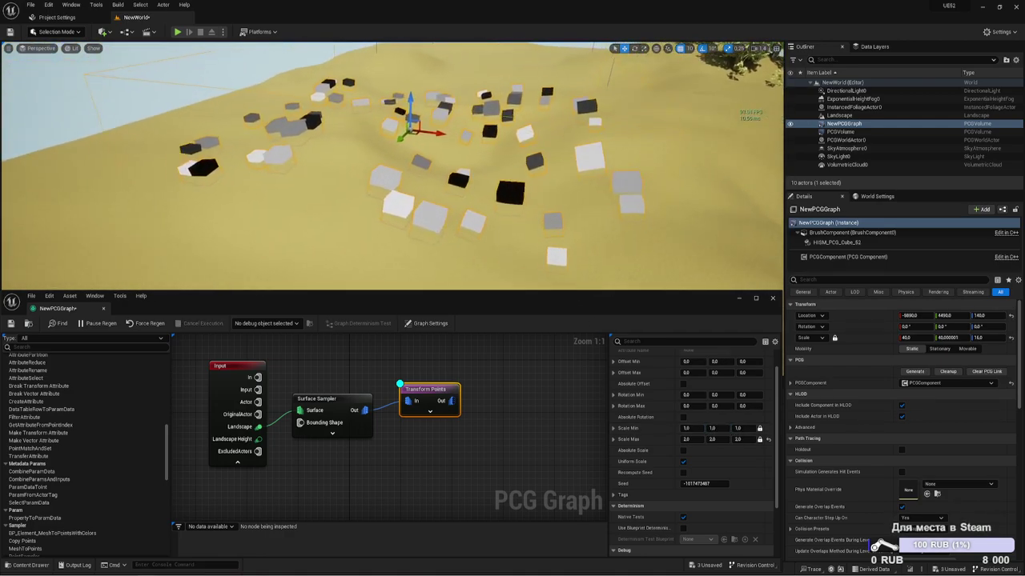
right_click_drag(526, 276, 527, 276)
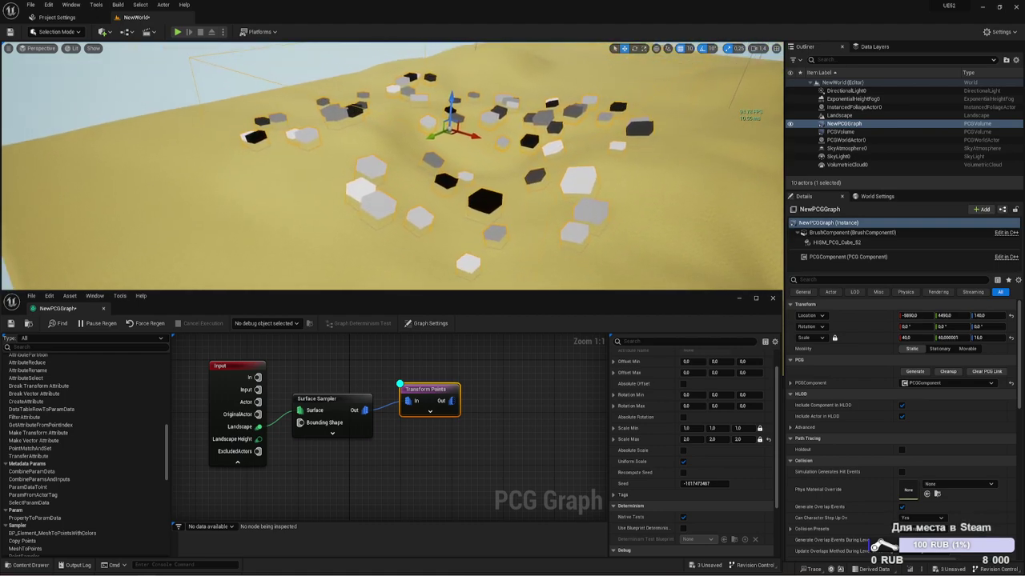
right_click_drag(552, 169, 553, 169)
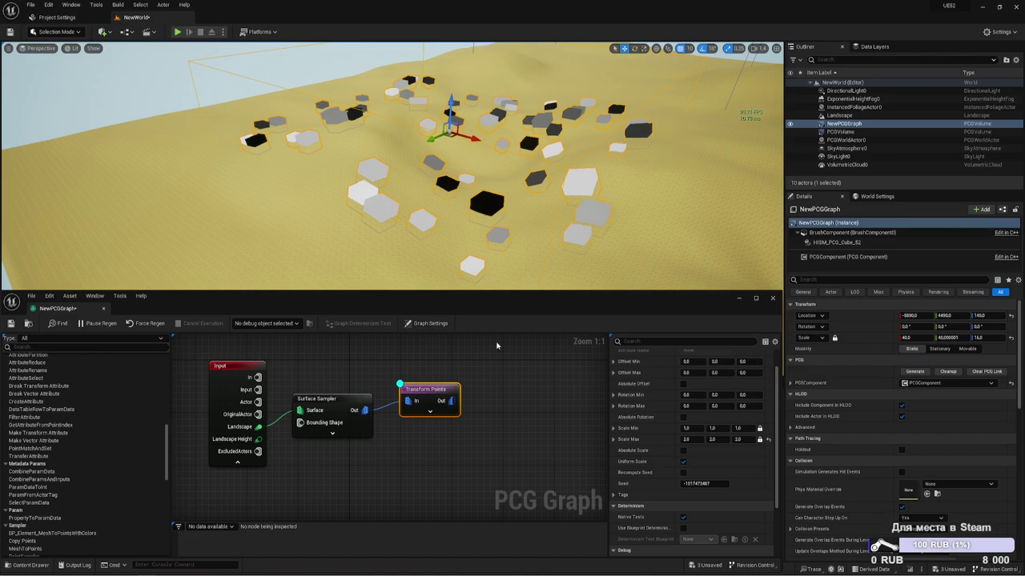
right_click_drag(523, 410, 446, 430)
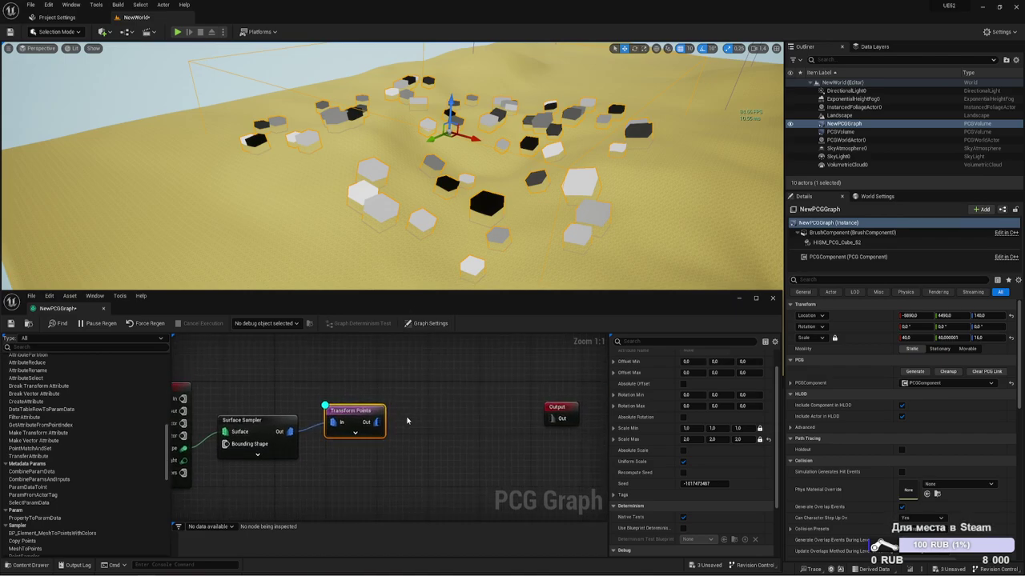
right_click_drag(525, 254, 550, 221)
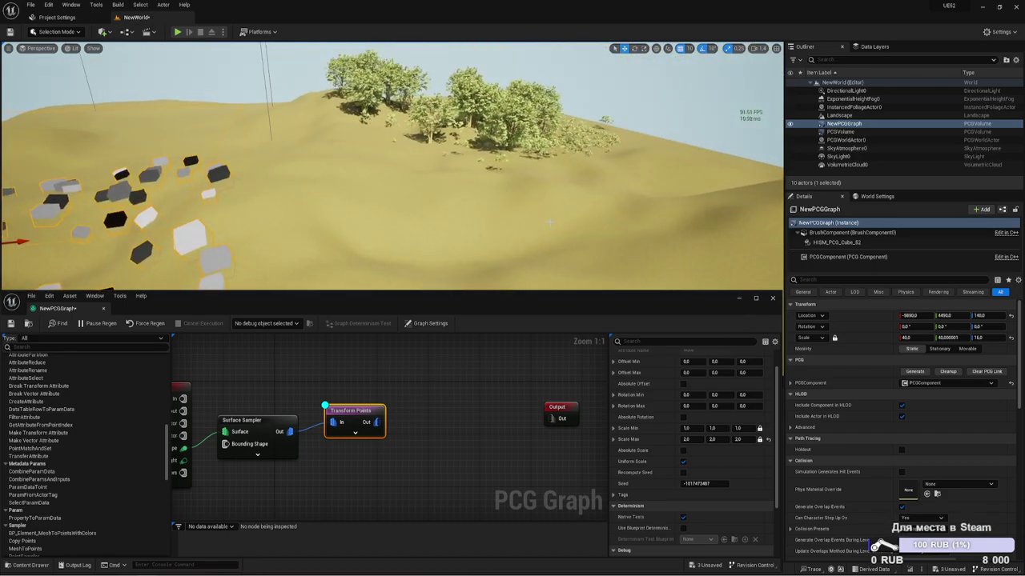
left_click(438, 133)
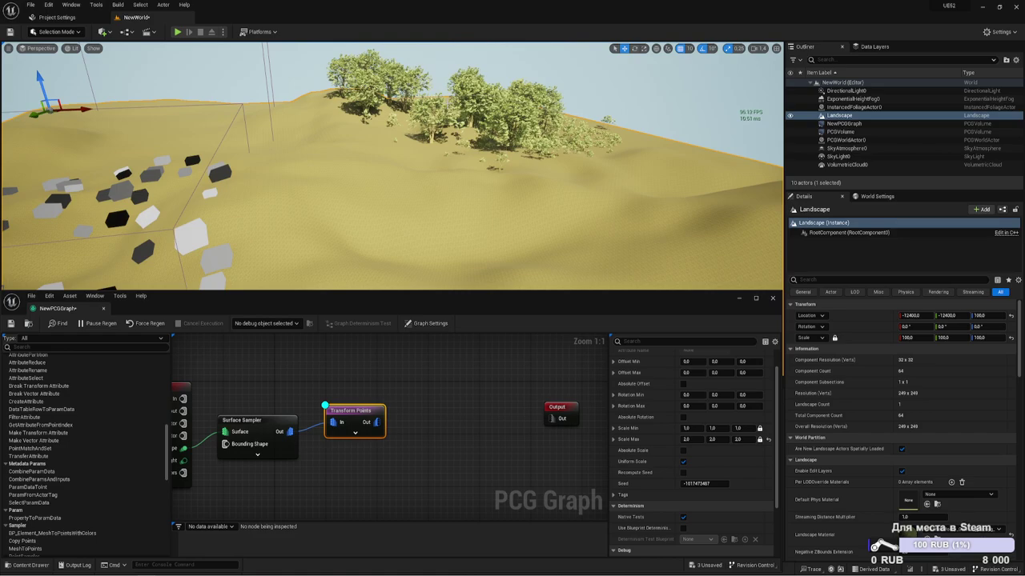
right_click_drag(479, 130, 248, 58)
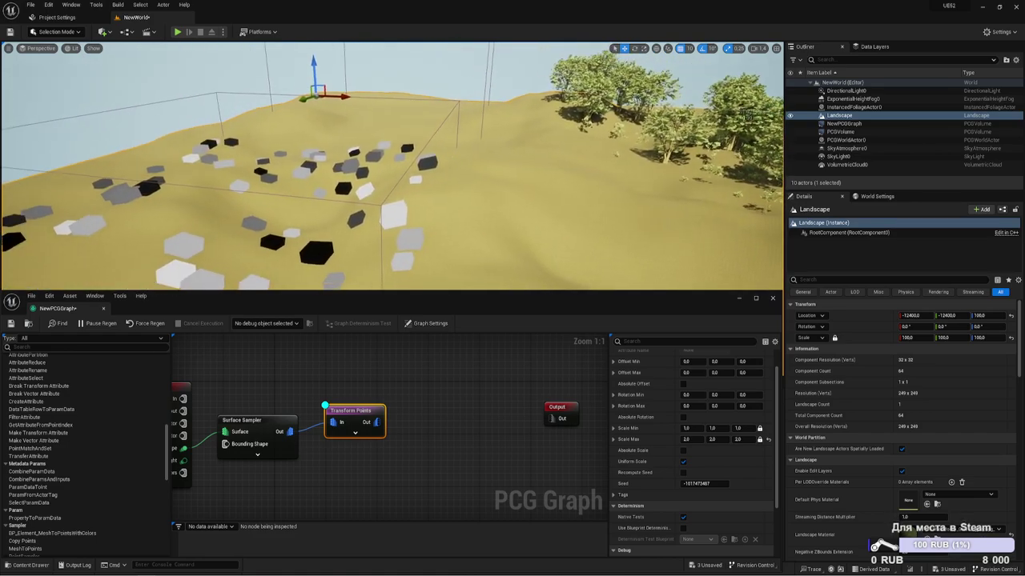
mouse_move(425, 141)
right_mouse_down()
mouse_move(368, 140)
mouse_move(377, 152)
mouse_move(497, 163)
right_mouse_up()
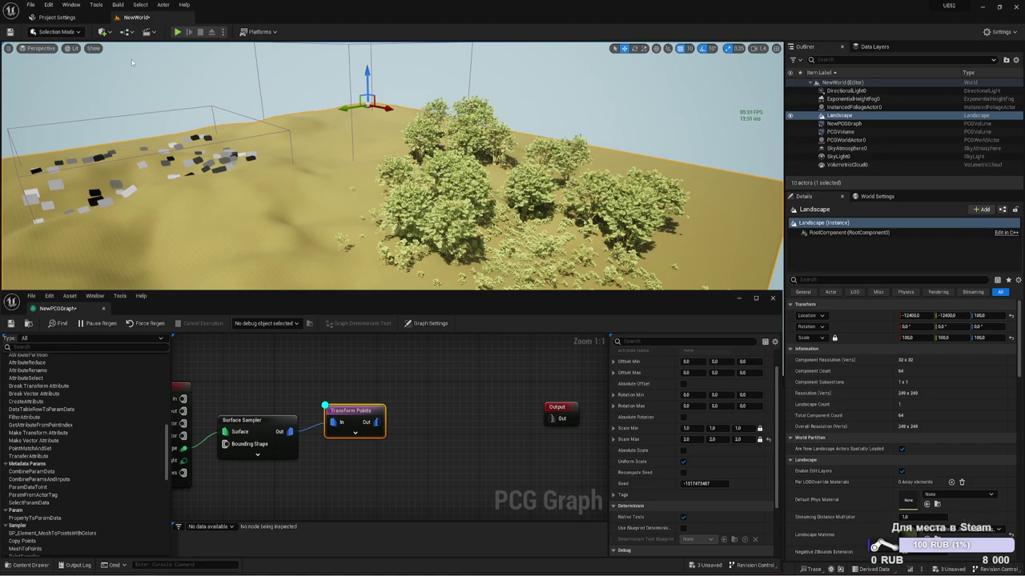
left_click(52, 31)
- Enter Foliage Mode, pick SM_EuropeanHornbeam_Field_02, and select one tree instance
left_click(62, 64)
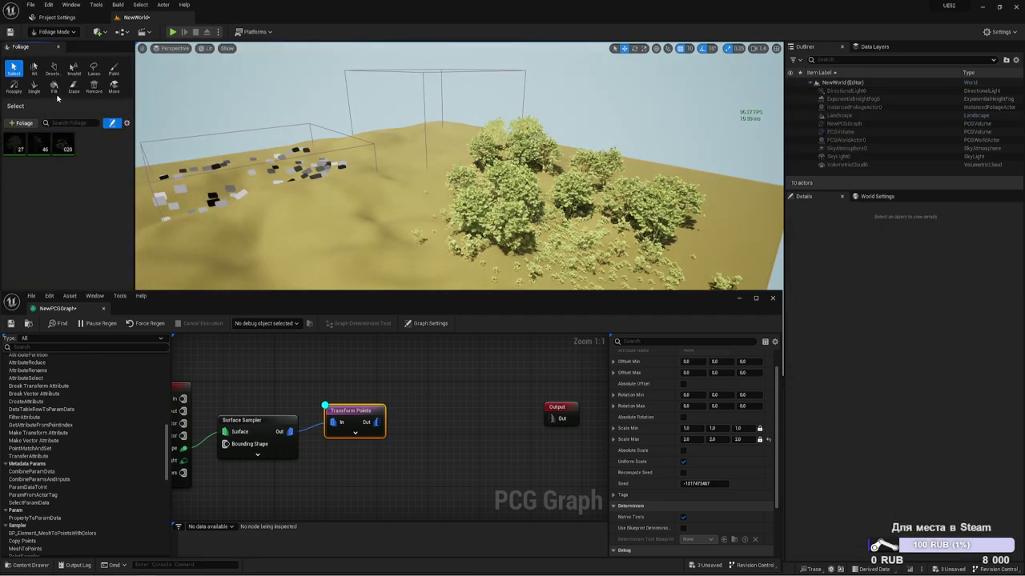
left_click(12, 142)
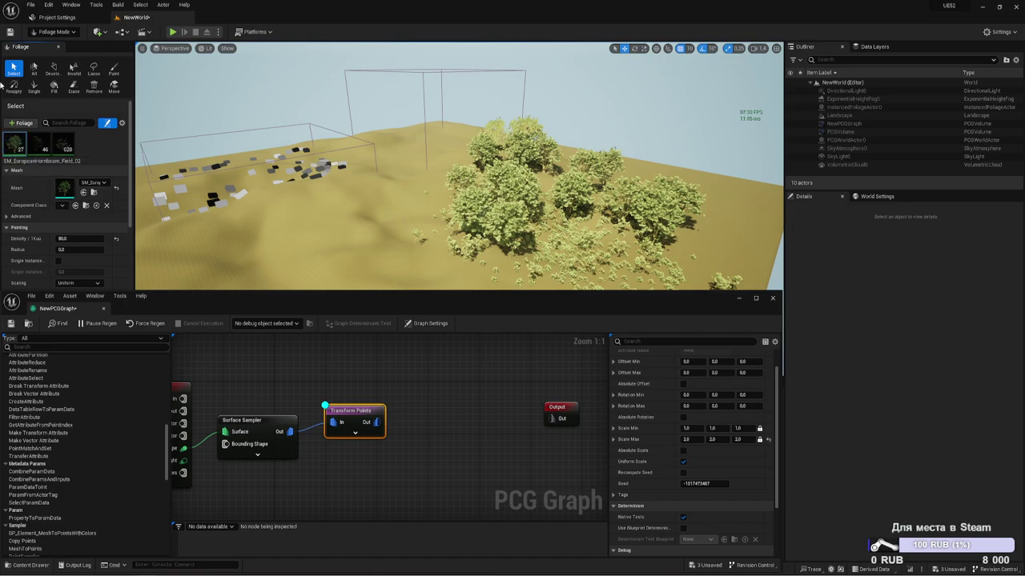
left_click(13, 68)
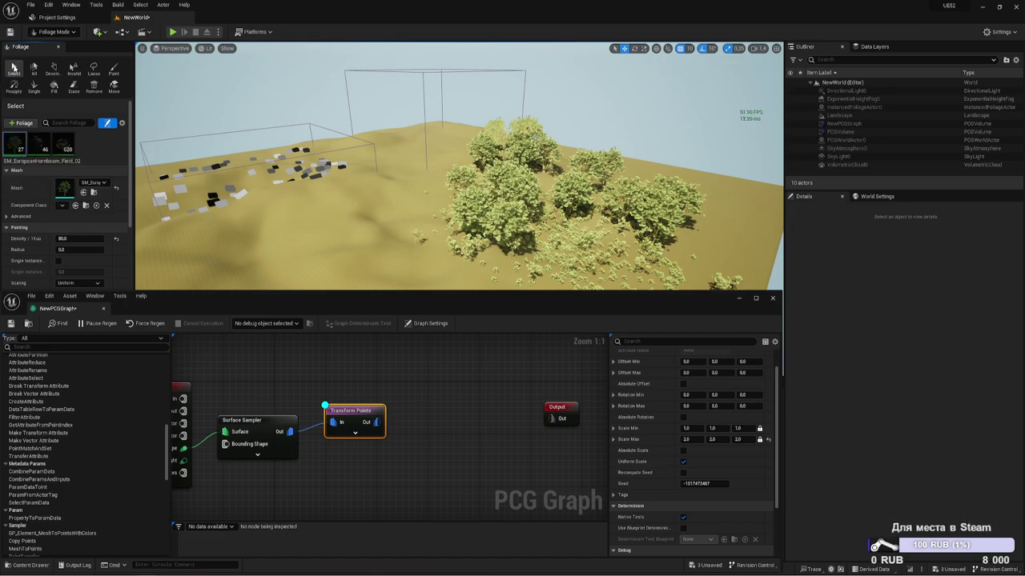
left_click(579, 186)
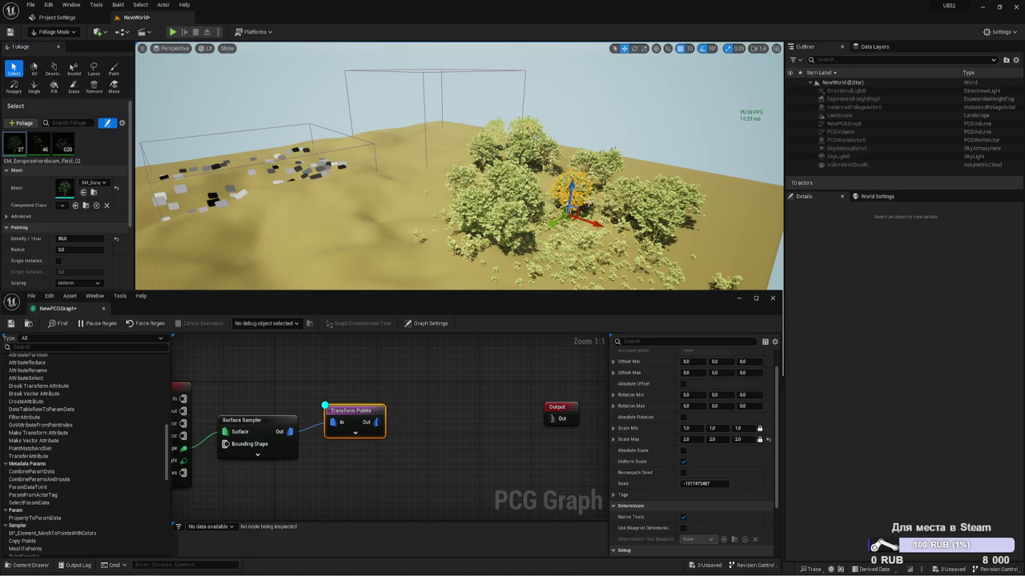
- Rotate the selected hornbeam tree around its base with the rotation gizmo
right_click_drag(578, 186, 549, 198)
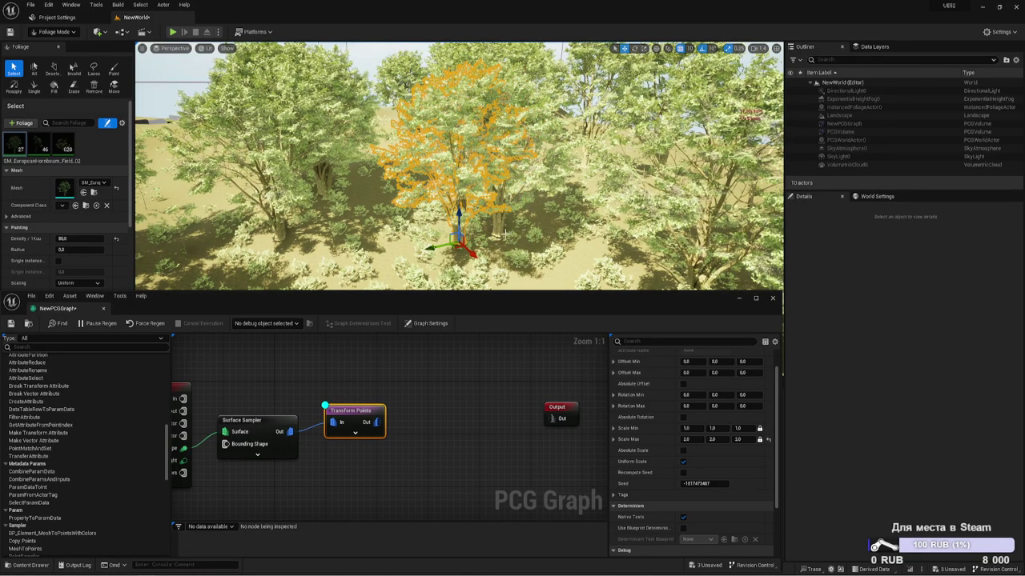
right_click_drag(549, 199, 543, 204)
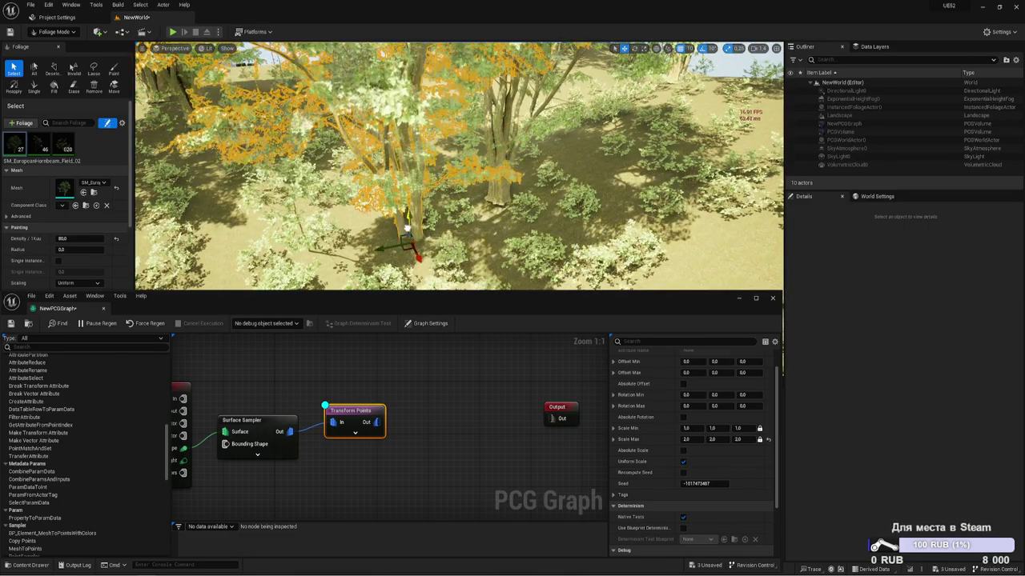
right_click_drag(391, 240, 321, 257)
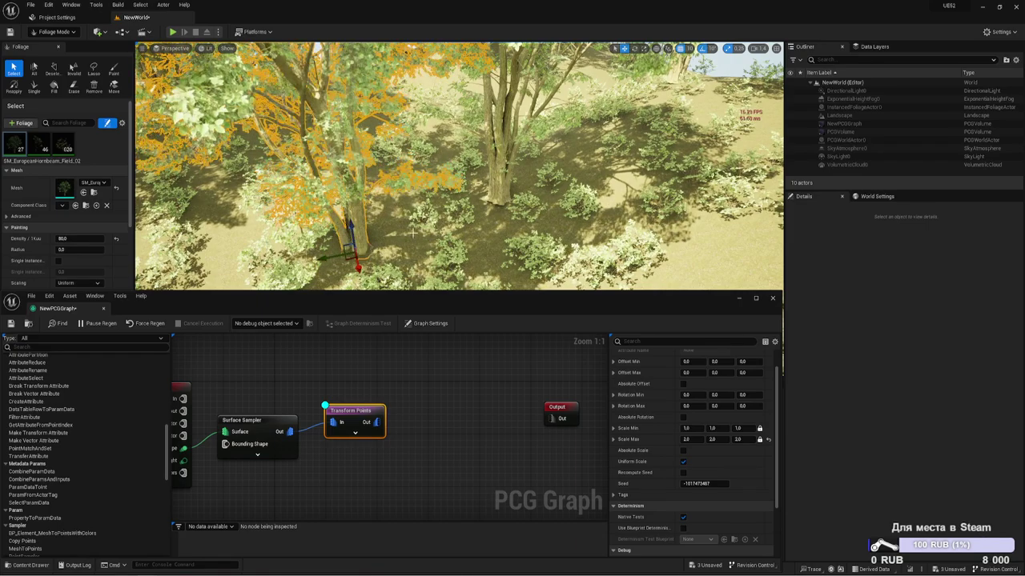
right_click_drag(346, 243, 352, 240)
right_click_drag(450, 208, 450, 208)
key("e")
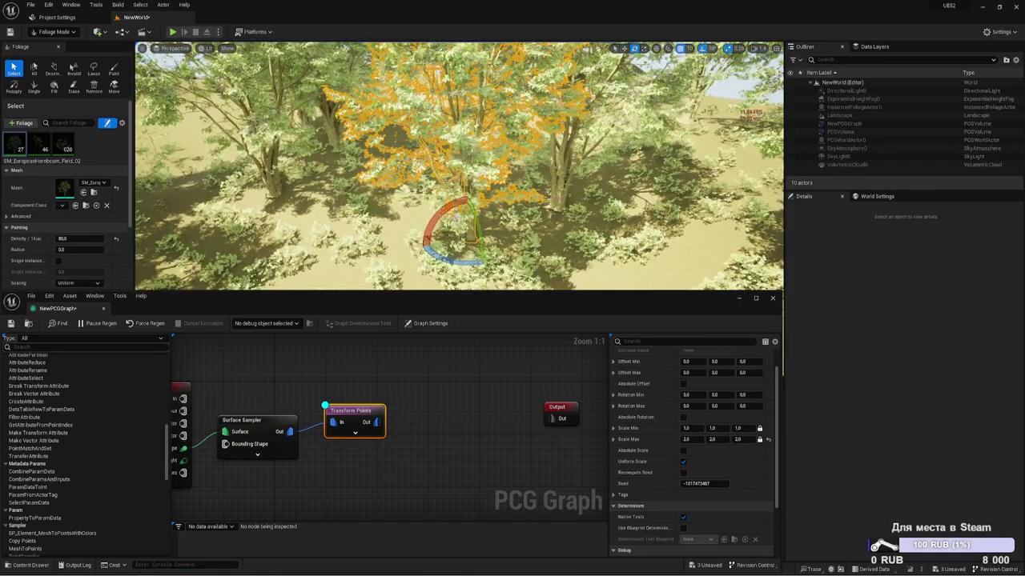
left_click_drag(450, 208, 444, 209)
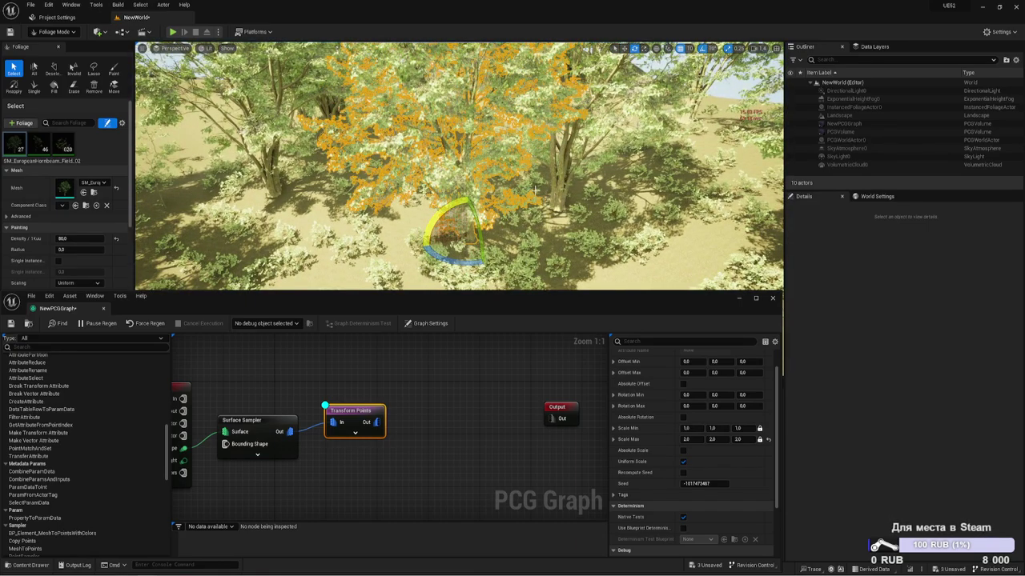
right_click_drag(535, 190, 546, 183)
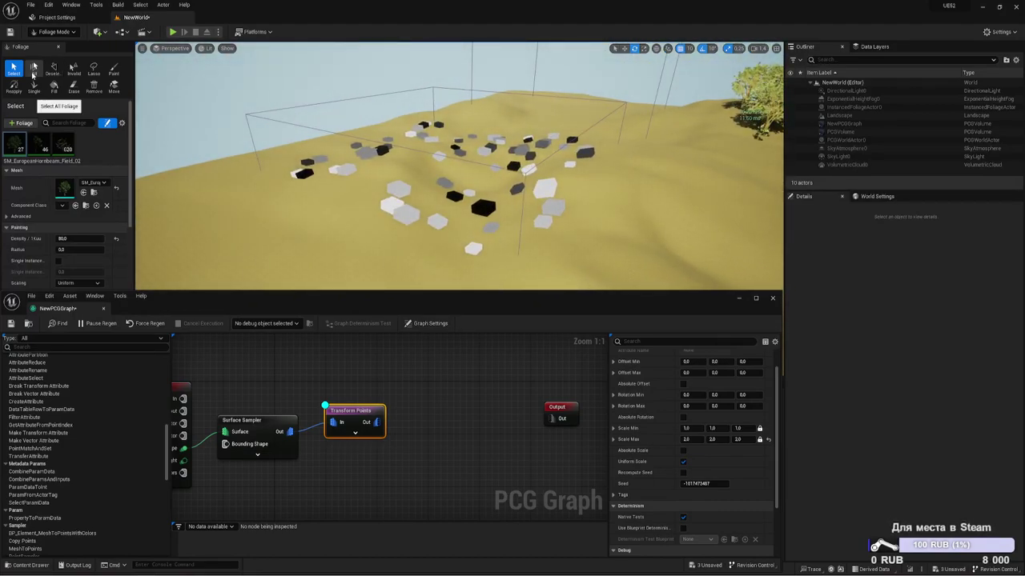
- Select the Surface Sampler and Transform Points nodes and switch the editor back to Selection Mode
left_click_drag(229, 344, 477, 473)
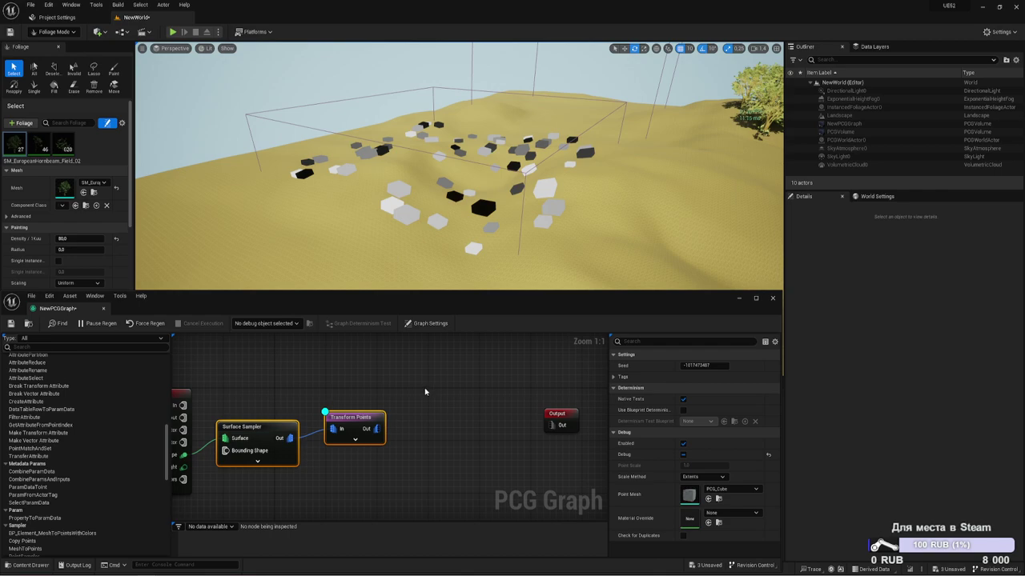
right_click_drag(408, 380, 385, 395)
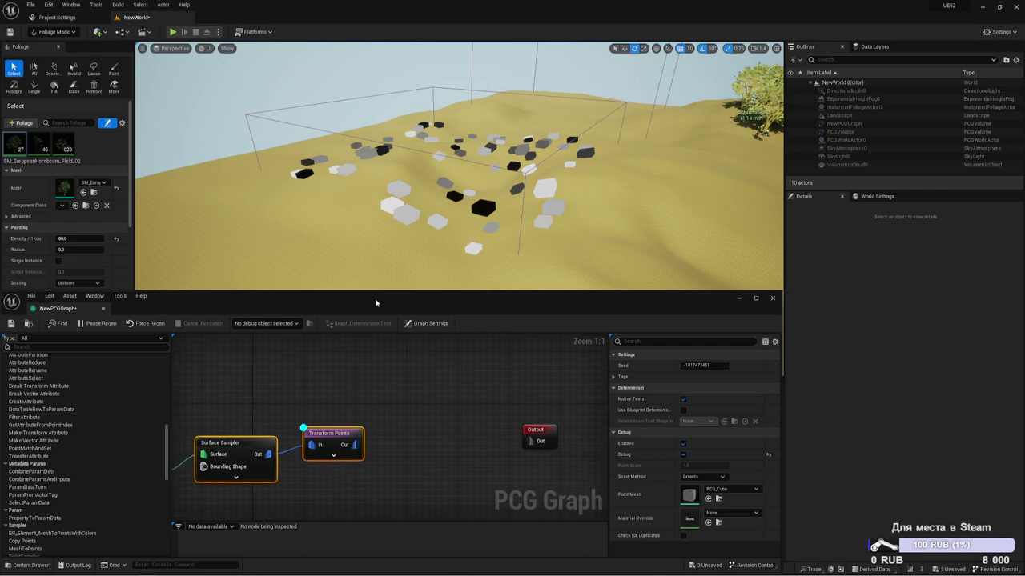
left_click(54, 32)
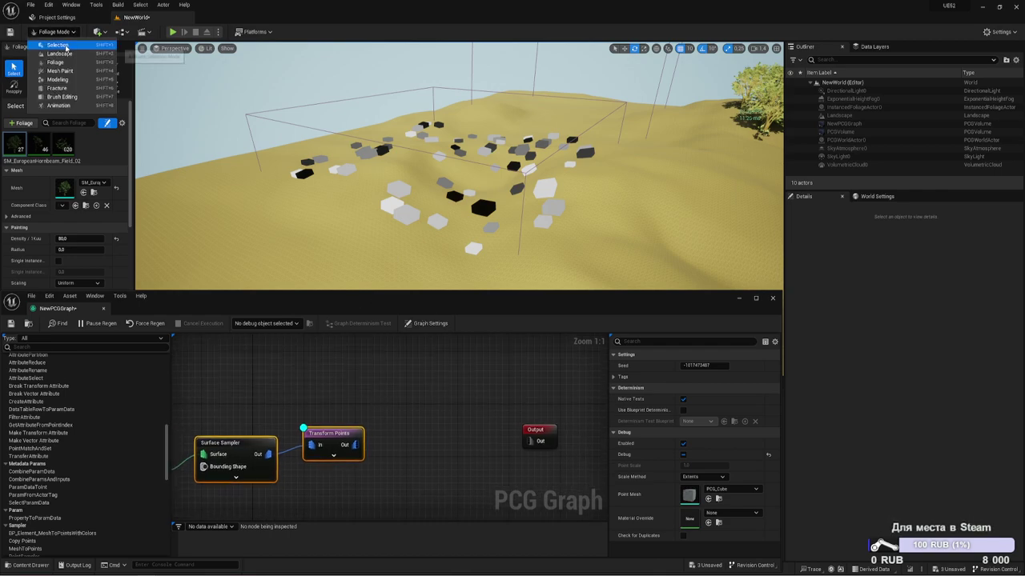
left_click(56, 45)
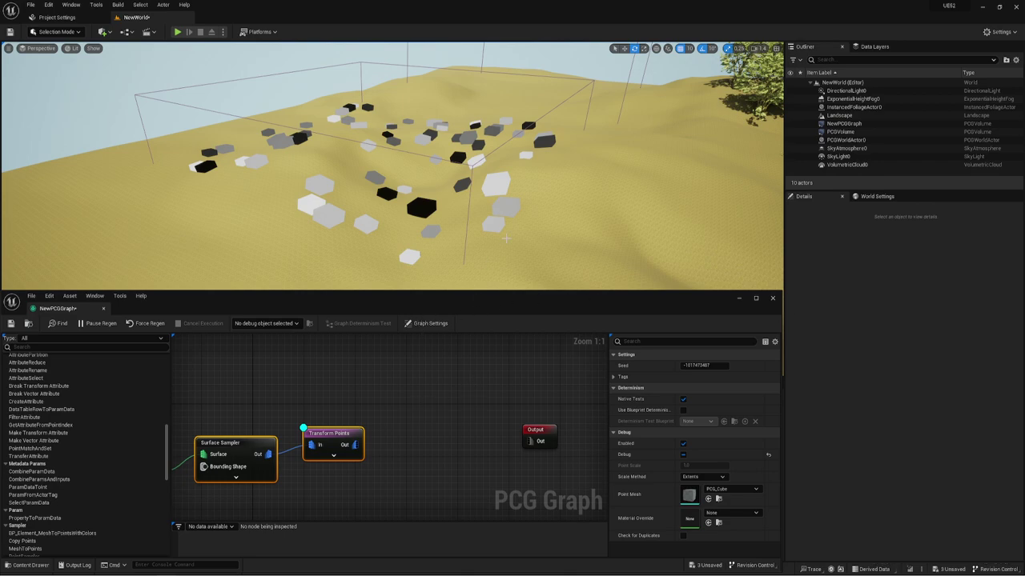
- Add a StaticMeshSpawner node beside Transform Points using the 'Sta' node search
right_click_drag(506, 237, 443, 139)
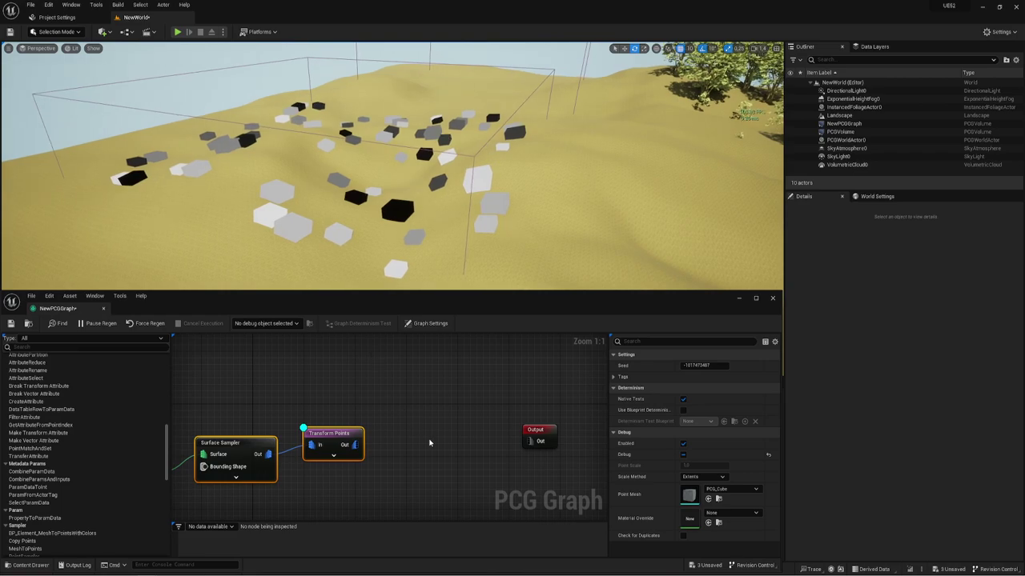
right_click_drag(429, 443, 404, 404)
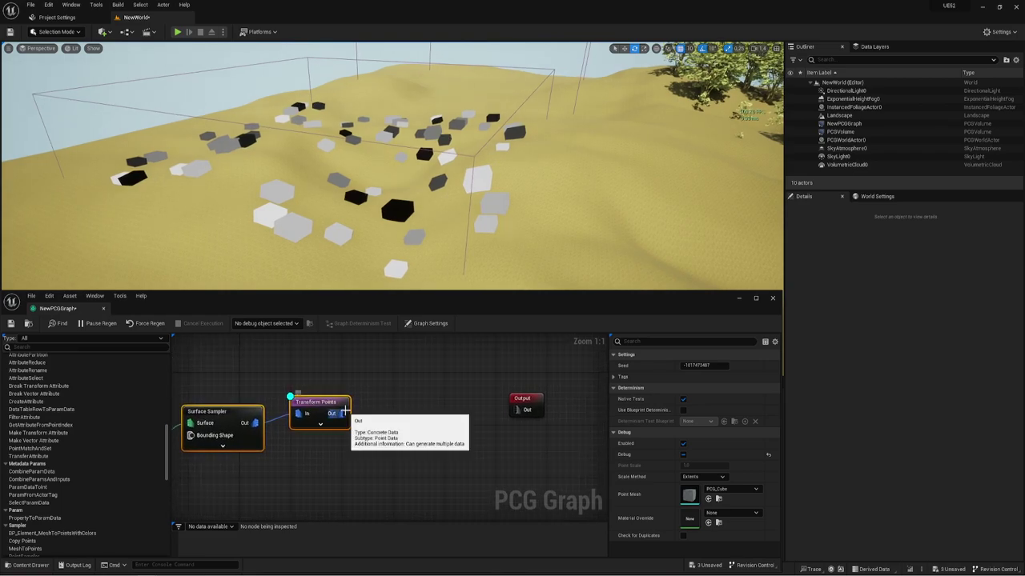
right_click(342, 413)
left_click(327, 369)
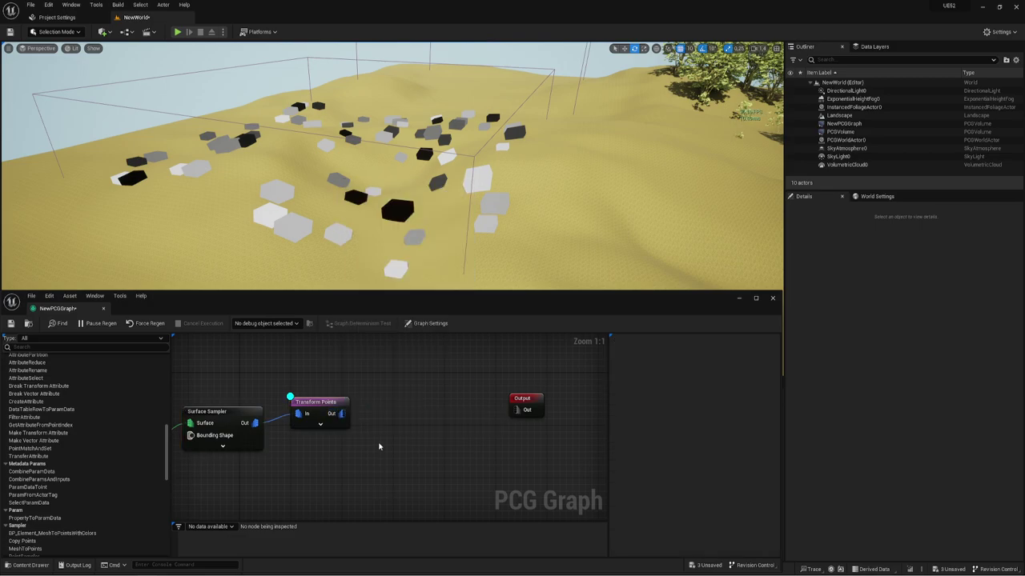
right_click(364, 416)
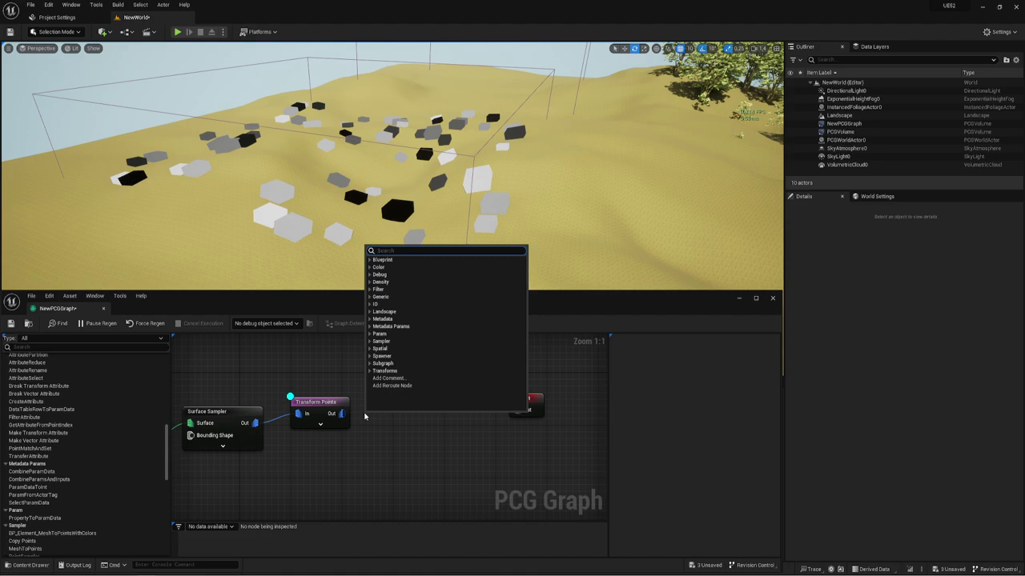
type("Sta")
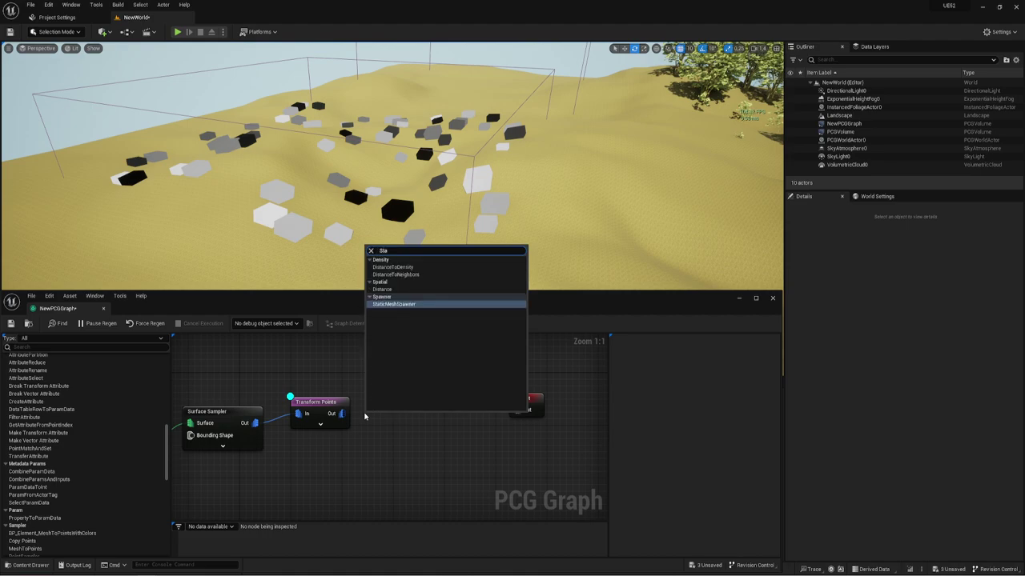
left_click(409, 304)
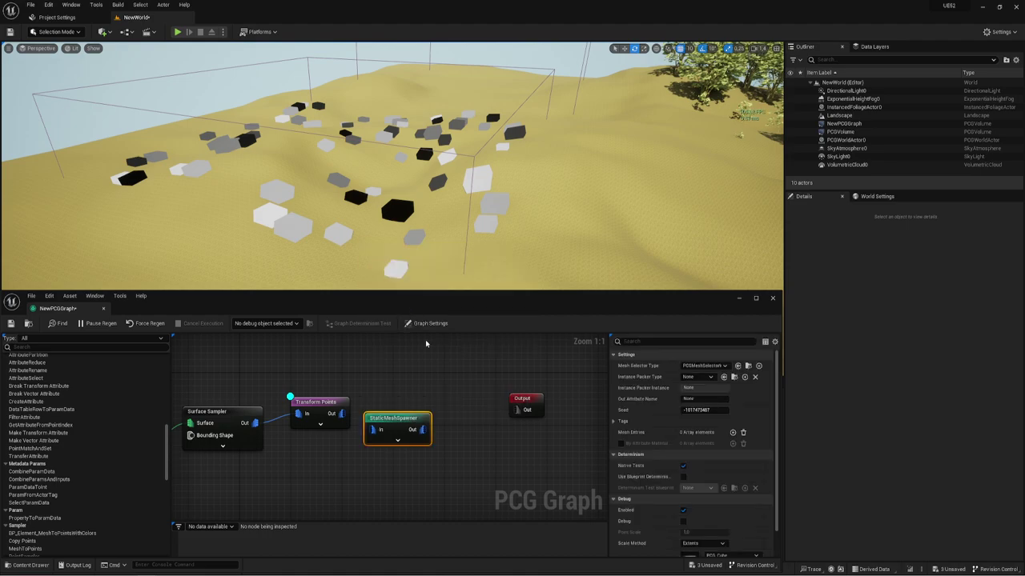
left_click_drag(380, 425, 396, 401)
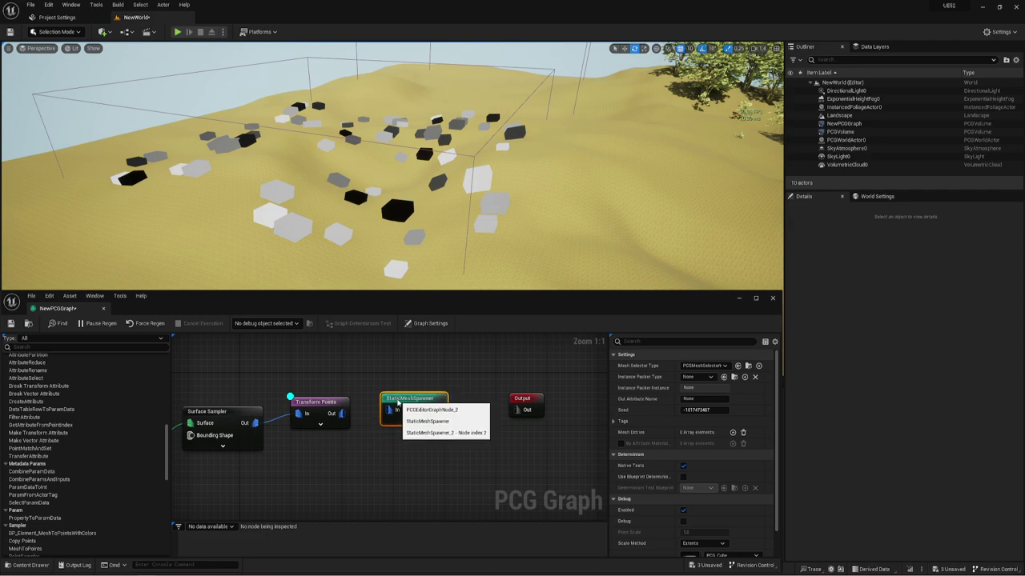
- Wire the Transform Points output into the StaticMeshSpawner input
mouse_move(444, 452)
right_mouse_down()
mouse_move(456, 428)
mouse_move(435, 456)
right_mouse_up()
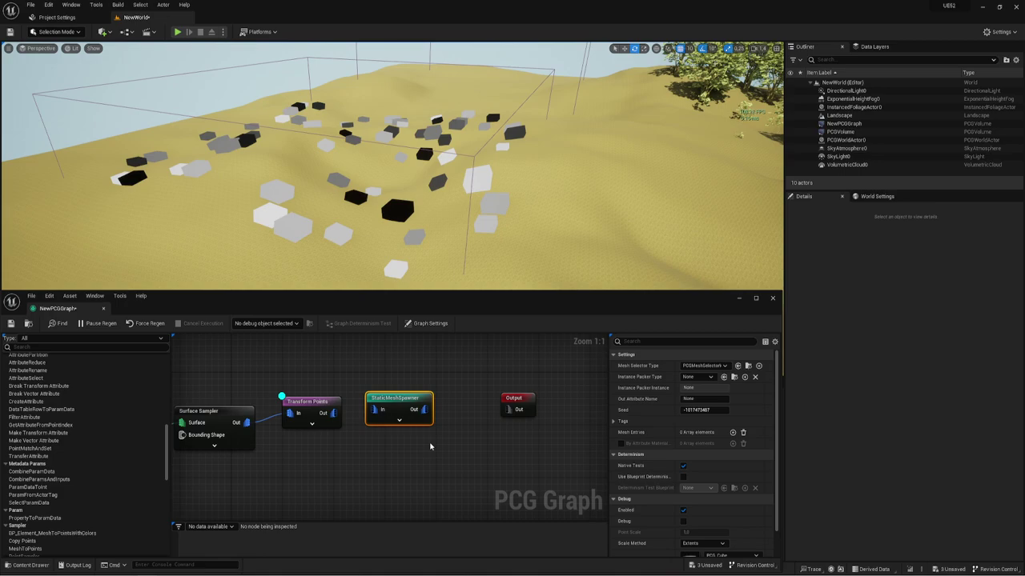
left_click_drag(333, 413, 373, 411)
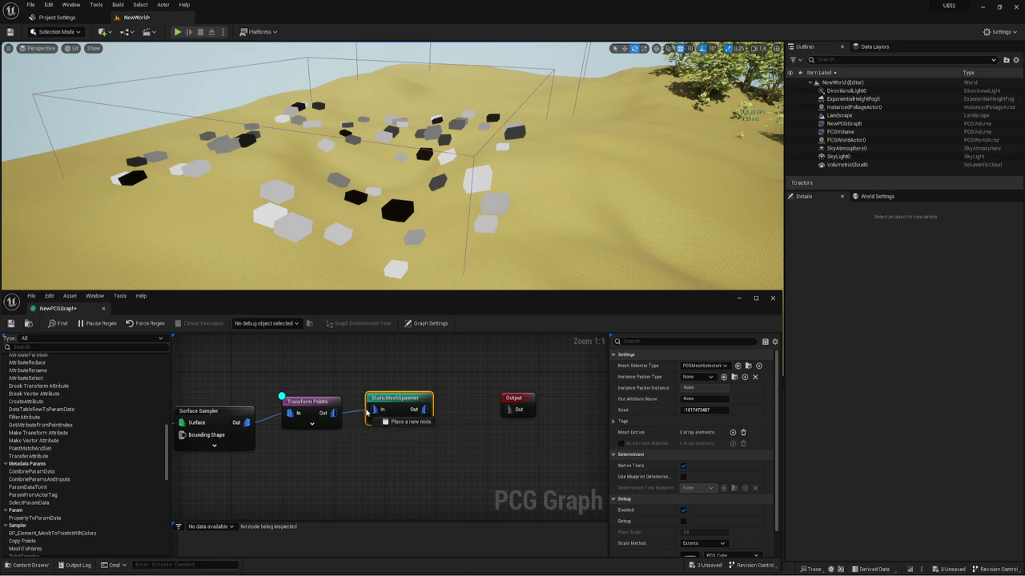
left_click(305, 403)
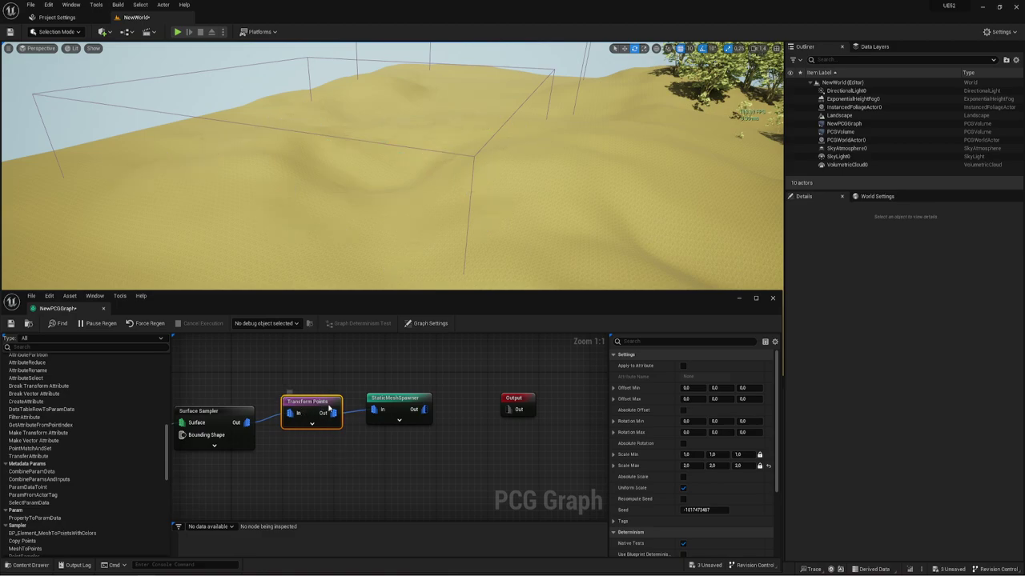
- Add one entry to the StaticMeshSpawner's Mesh Entries list
left_click(398, 398)
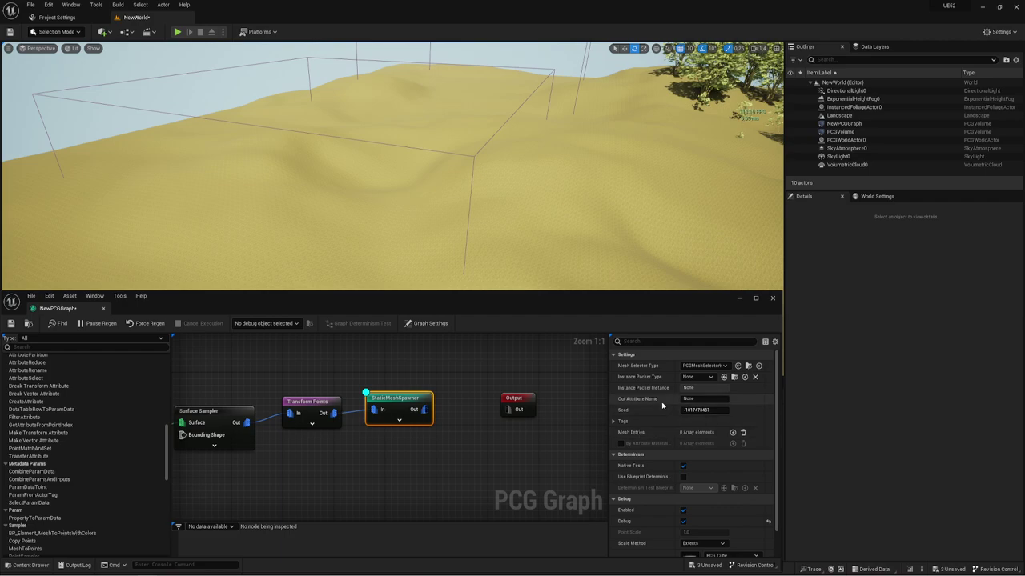
left_click(733, 432)
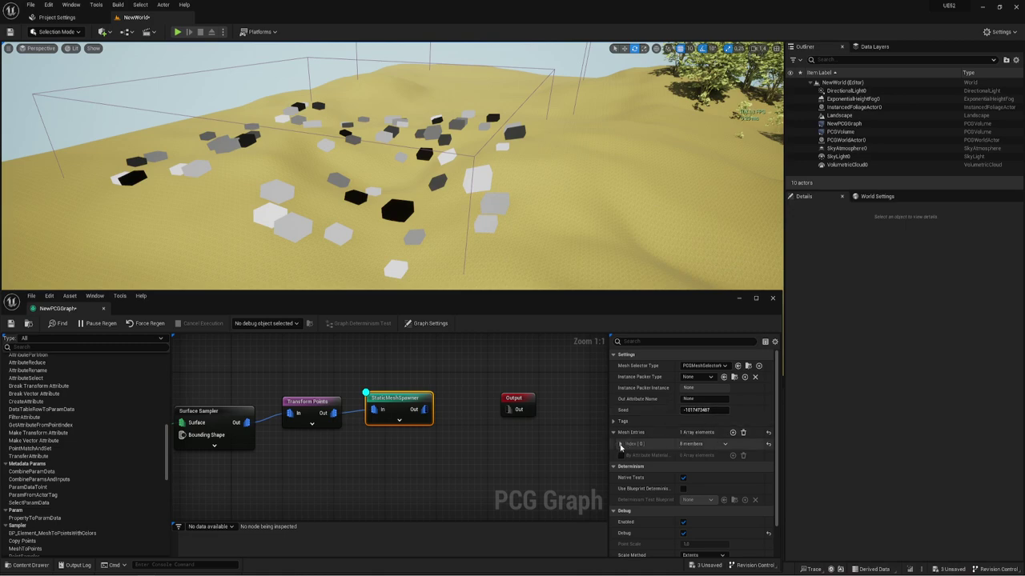
- Assign an SM_EuropeanHornbeam static mesh to Mesh Entry Index [0]
left_click(620, 444)
scroll(656, 432, "down", 1)
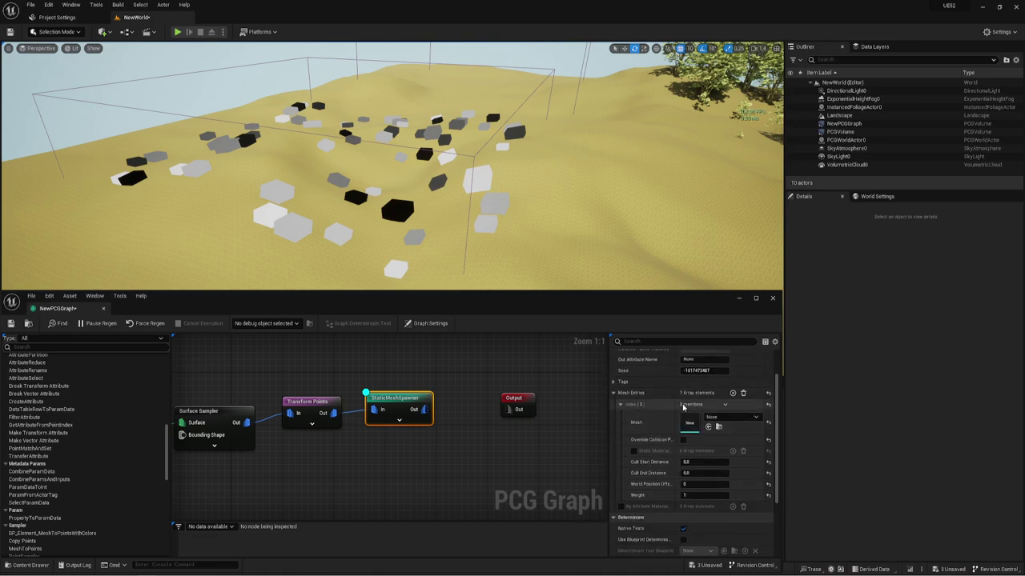
left_click(735, 418)
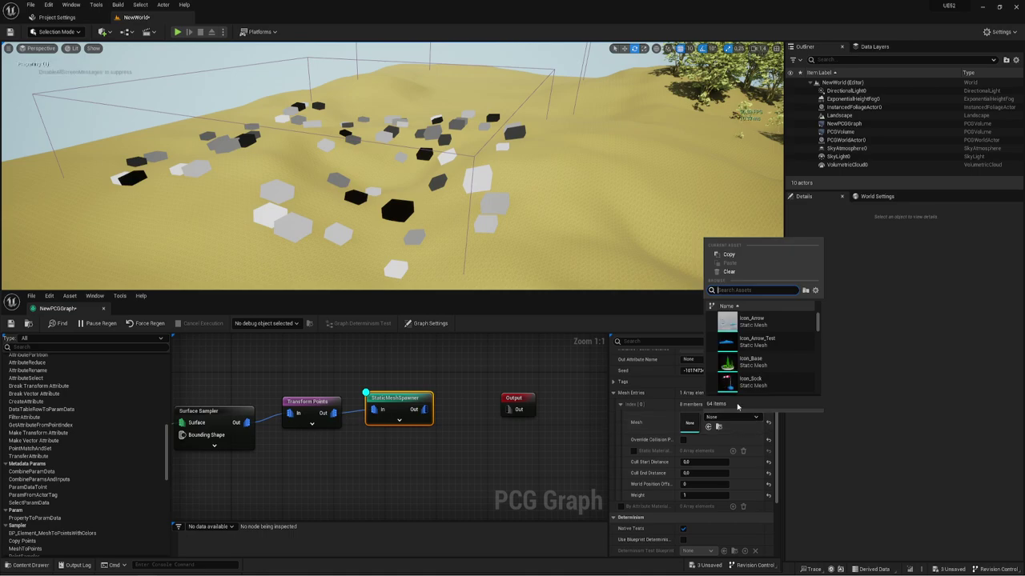
scroll(753, 365, "down", 2)
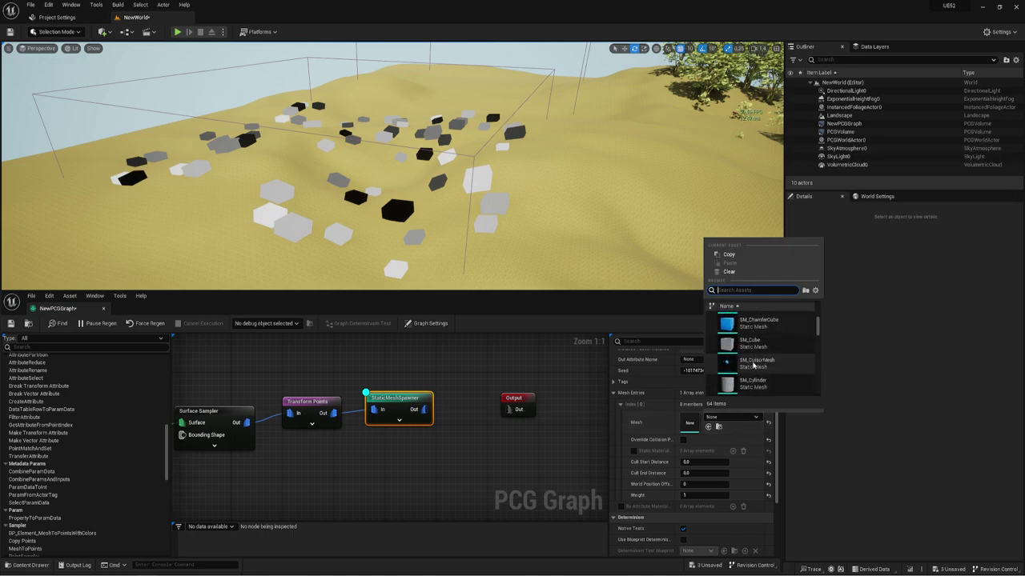
scroll(753, 365, "down", 2)
scroll(752, 365, "down", 2)
scroll(753, 365, "down", 2)
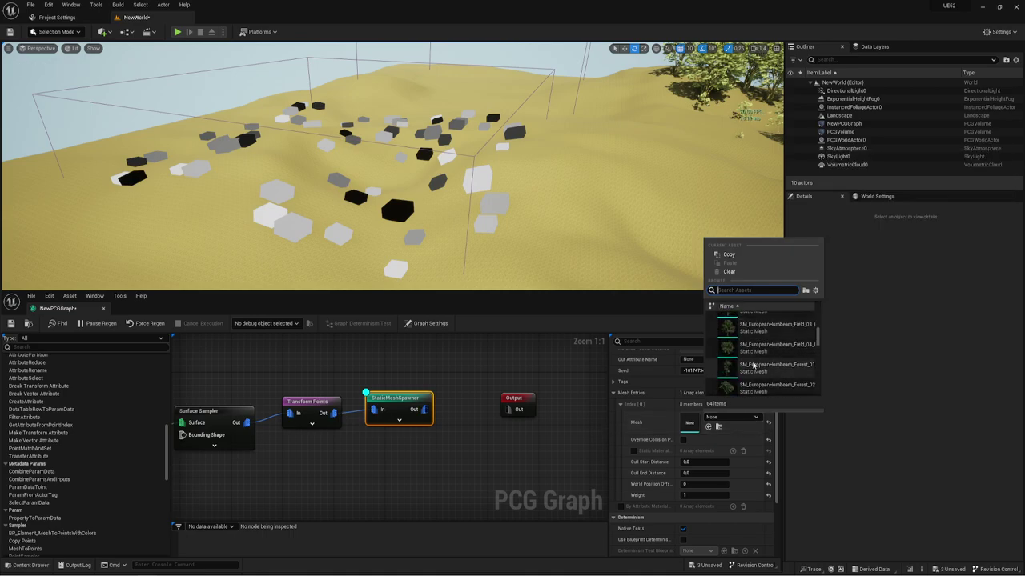
scroll(752, 365, "up", 2)
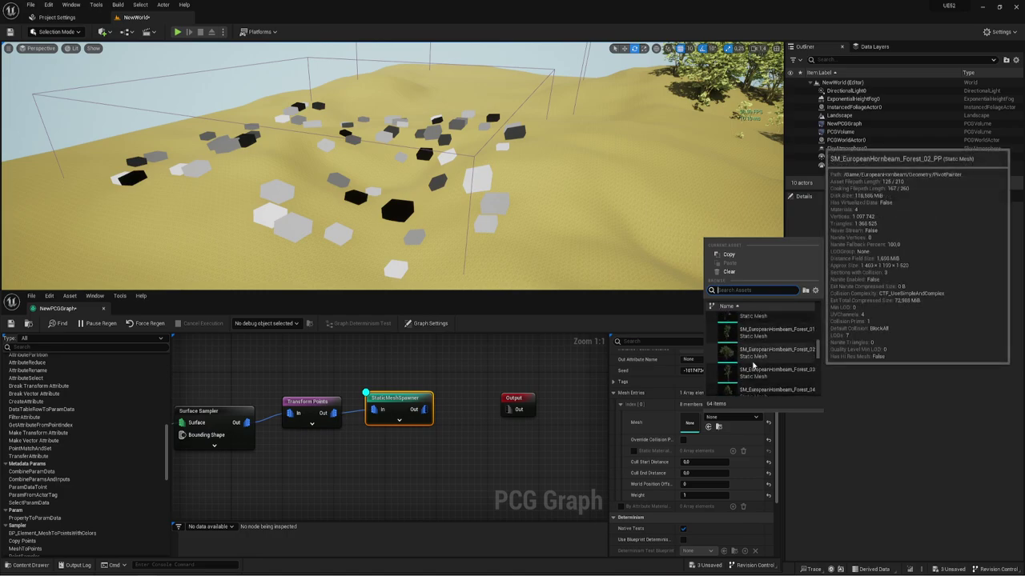
scroll(752, 365, "up", 2)
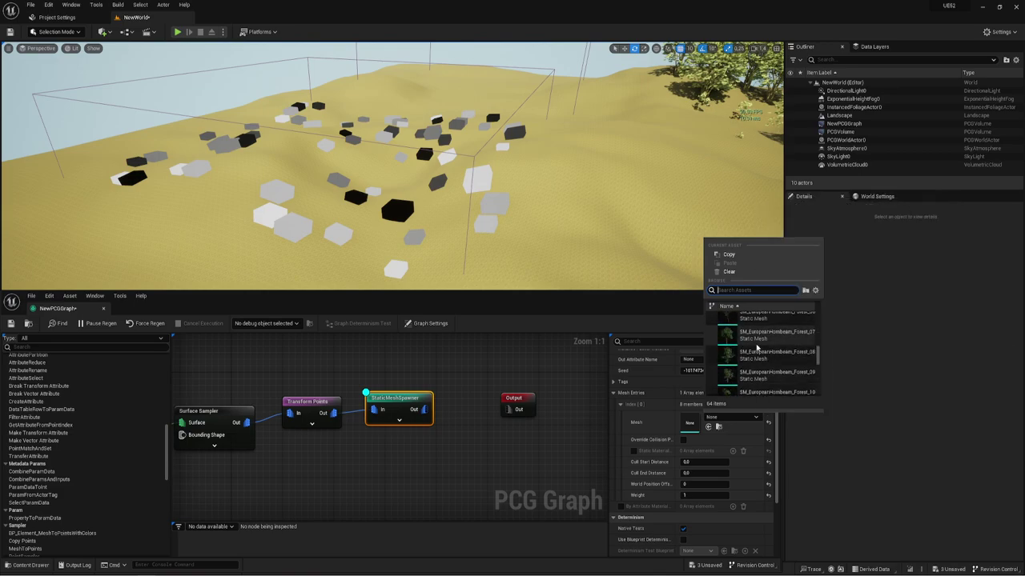
scroll(757, 349, "down", 3)
scroll(759, 347, "down", 5)
scroll(758, 349, "down", 3)
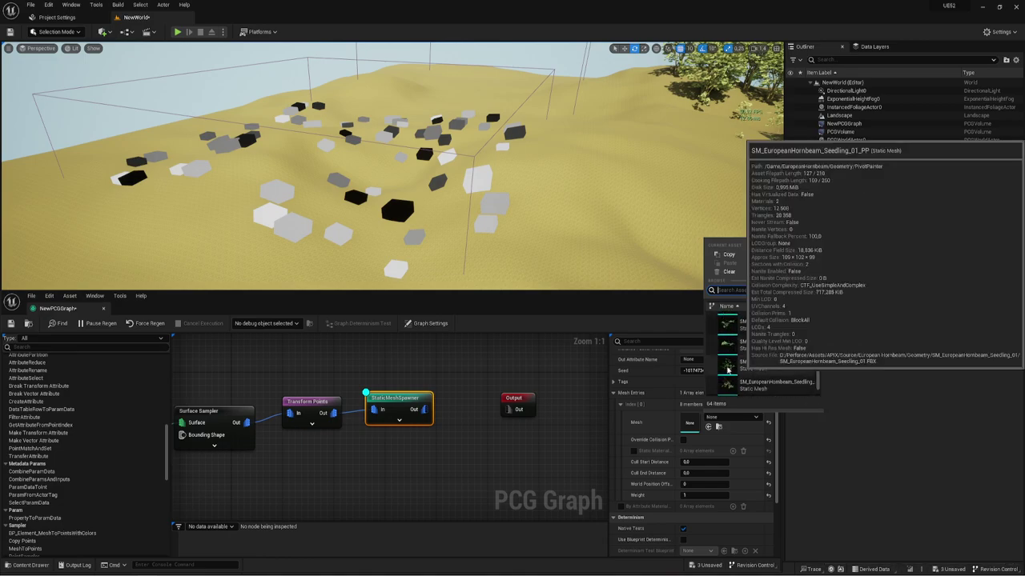
scroll(727, 369, "down", 3)
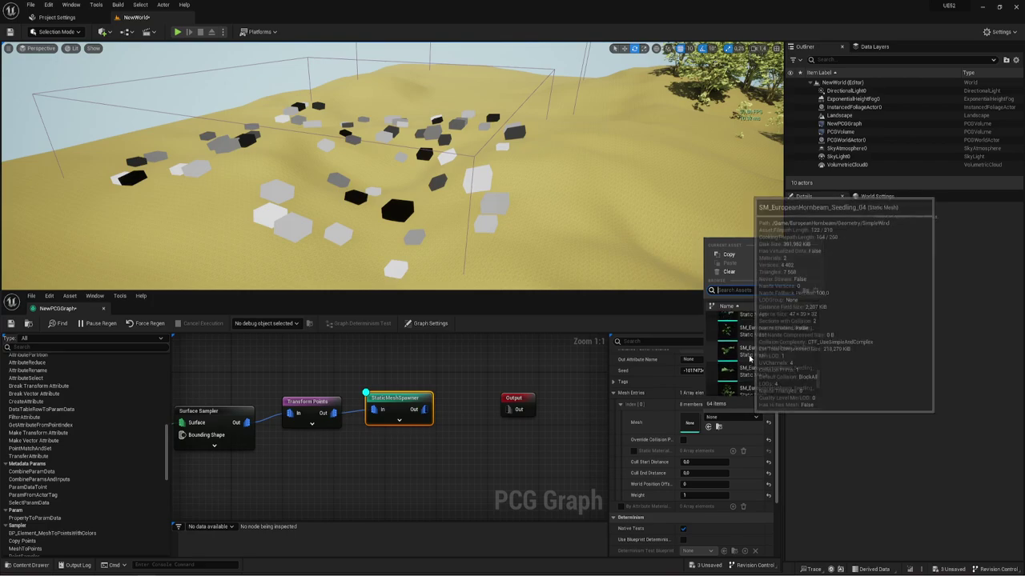
scroll(731, 357, "up", 3)
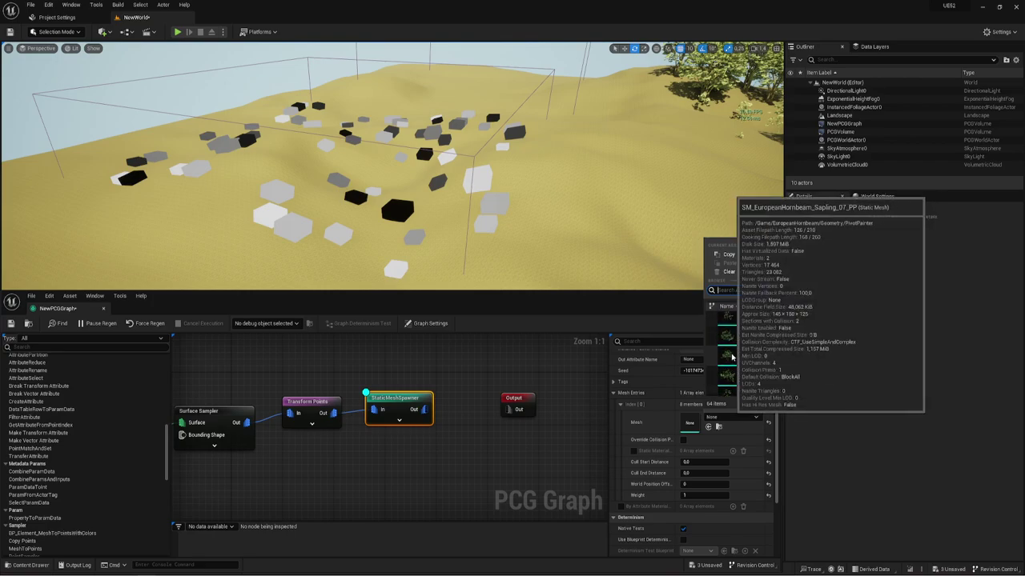
left_click(728, 356)
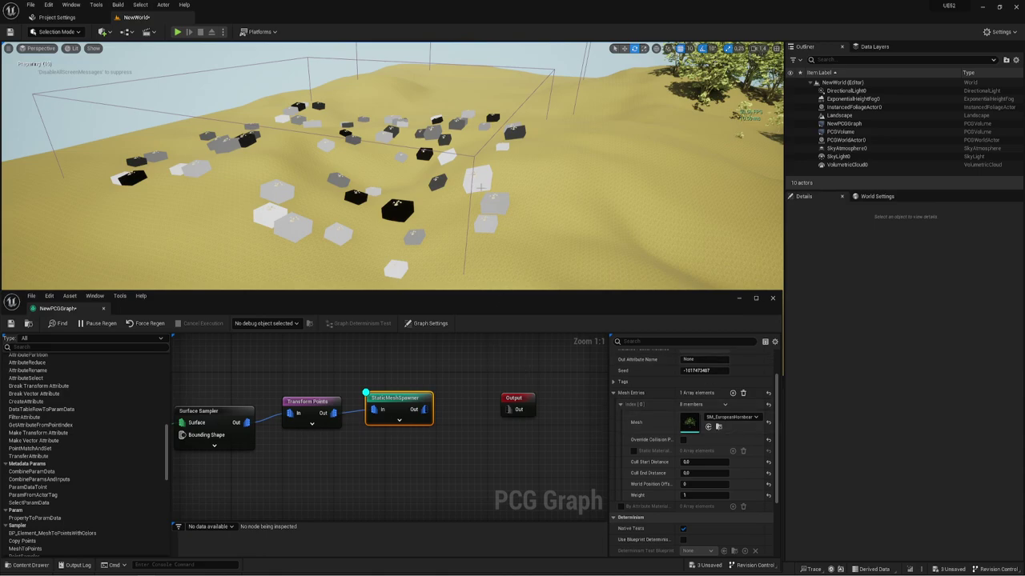
- Fly in for an aerial look at the spawned hornbeam trees, then select the Transform Points node
scroll(480, 186, "up", 2)
scroll(480, 187, "up", 2)
scroll(480, 186, "up", 2)
scroll(480, 187, "up", 2)
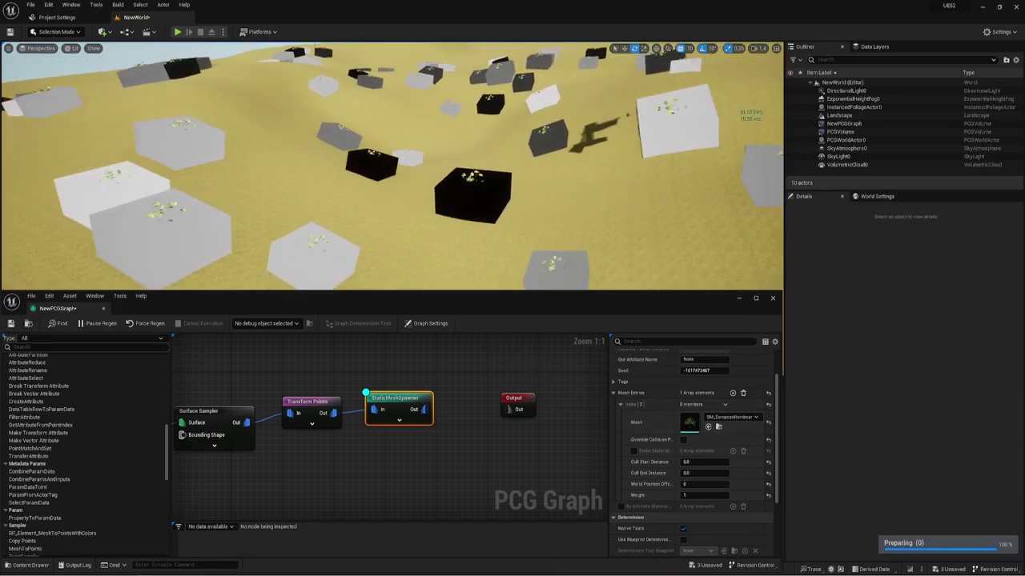
scroll(415, 170, "up", 2)
scroll(415, 170, "up", 2)
scroll(415, 171, "up", 2)
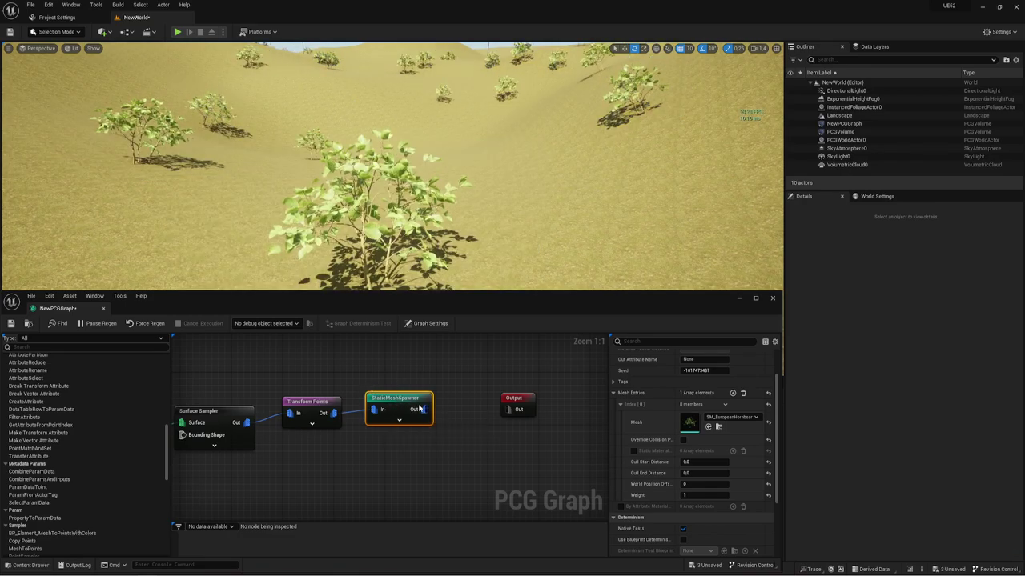
mouse_move(489, 173)
right_mouse_down()
mouse_move(489, 208)
mouse_move(489, 160)
mouse_move(489, 193)
right_mouse_up()
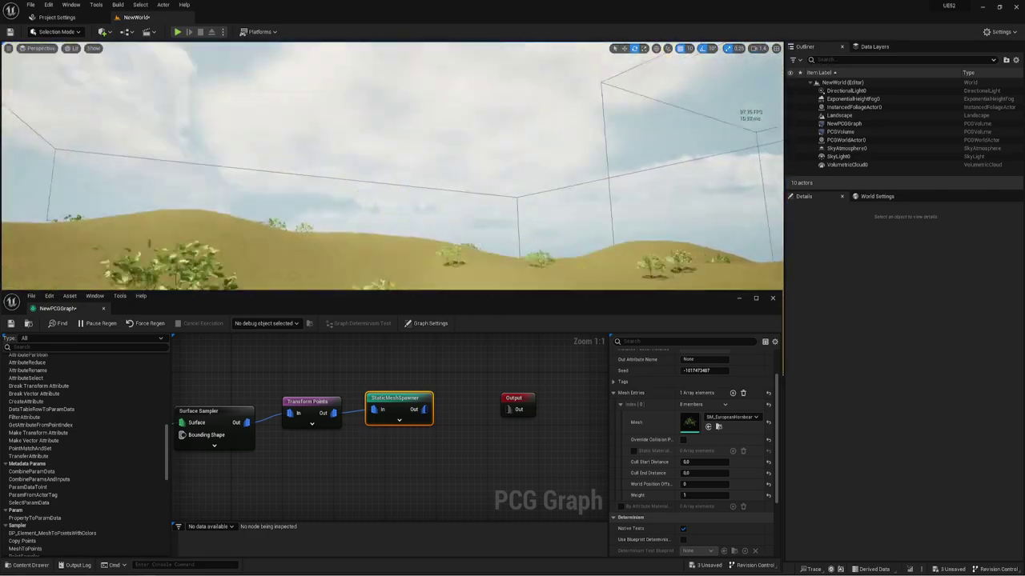
left_click(313, 417)
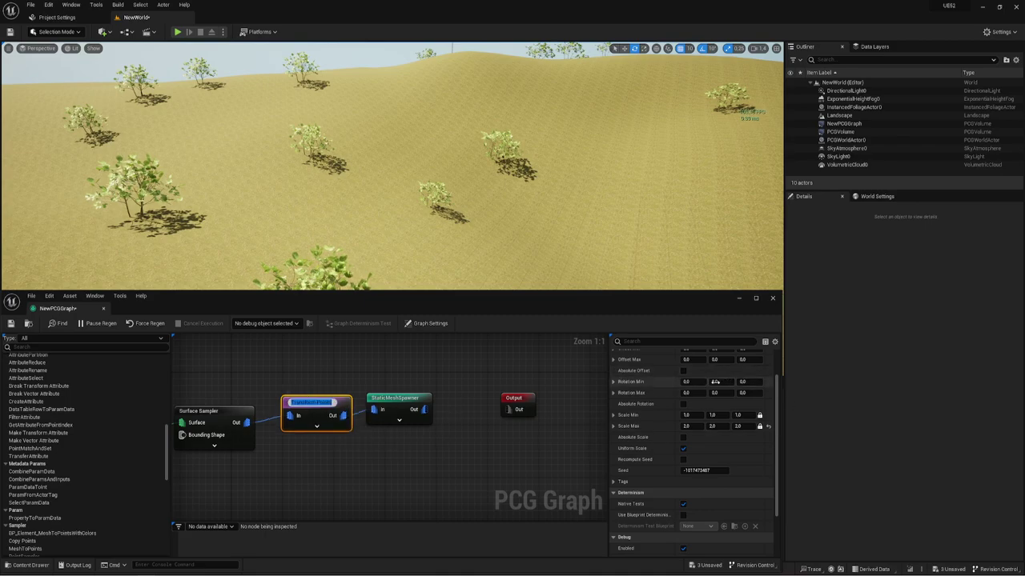
- Set Transform Points Rotation Min Y to -60 and Max Y to 60
left_click_drag(721, 381, 718, 384)
type("0")
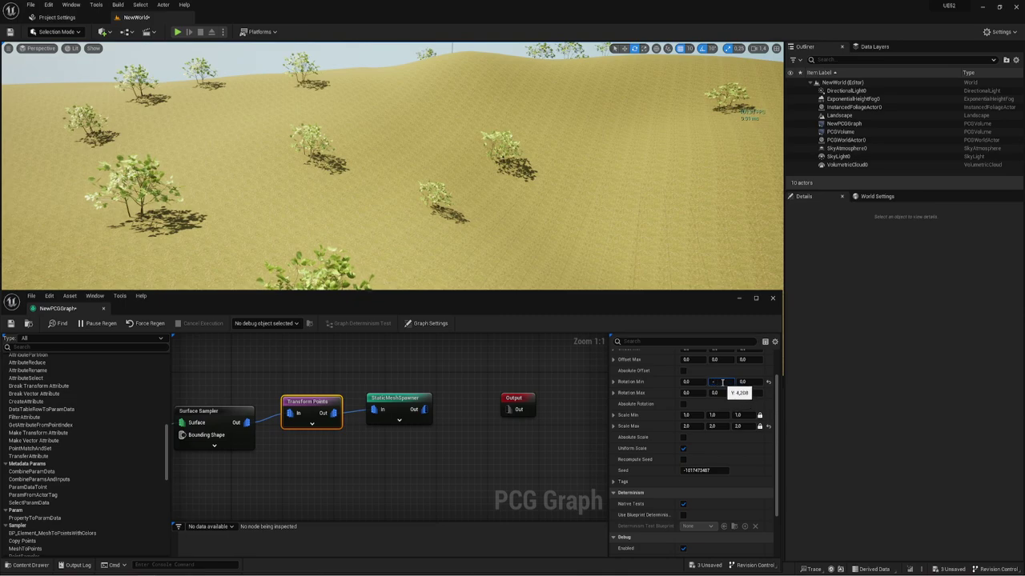
type("60.0")
key("Return")
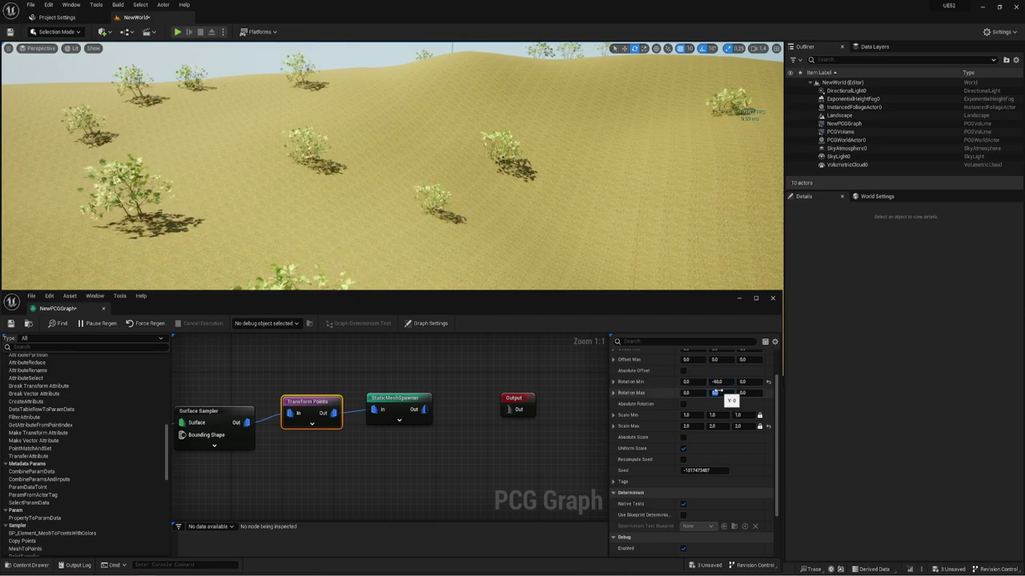
left_click(718, 393)
type("60")
key("Return")
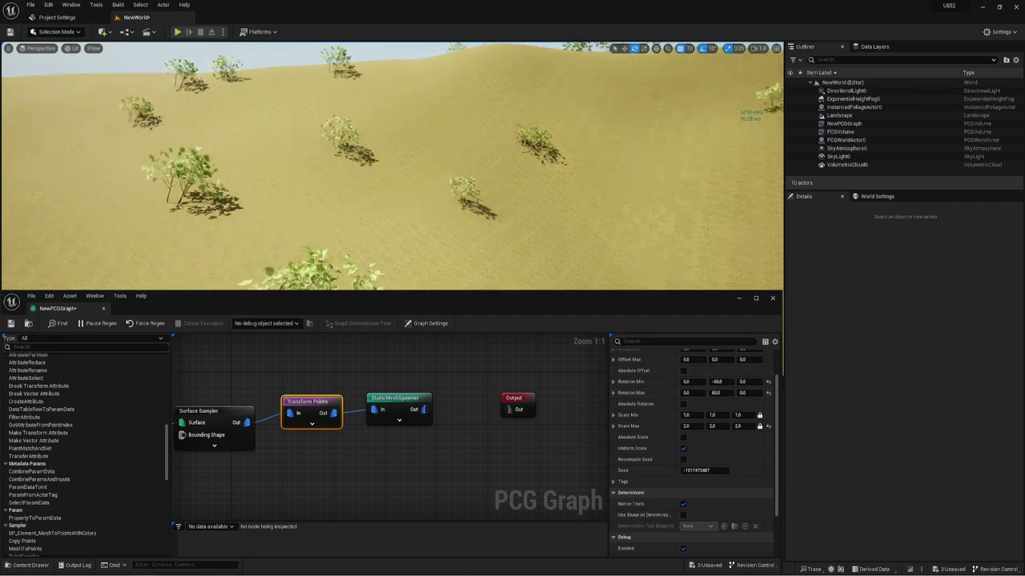
right_click_drag(392, 168, 416, 160)
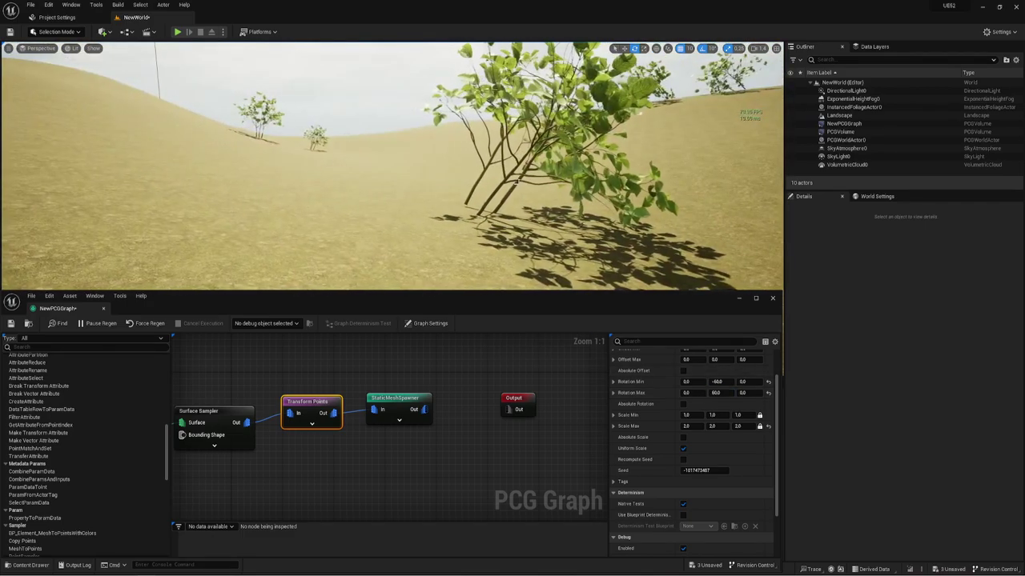
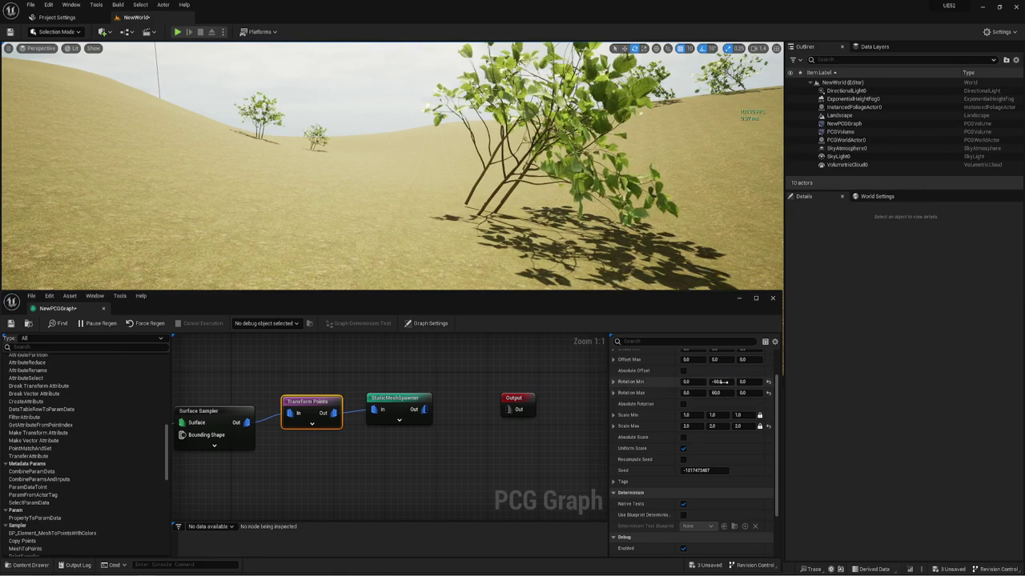
- Reset Rotation Min to 0 and commit Rotation Max Z of 360, then view a tree up close
left_click(768, 383)
type("360")
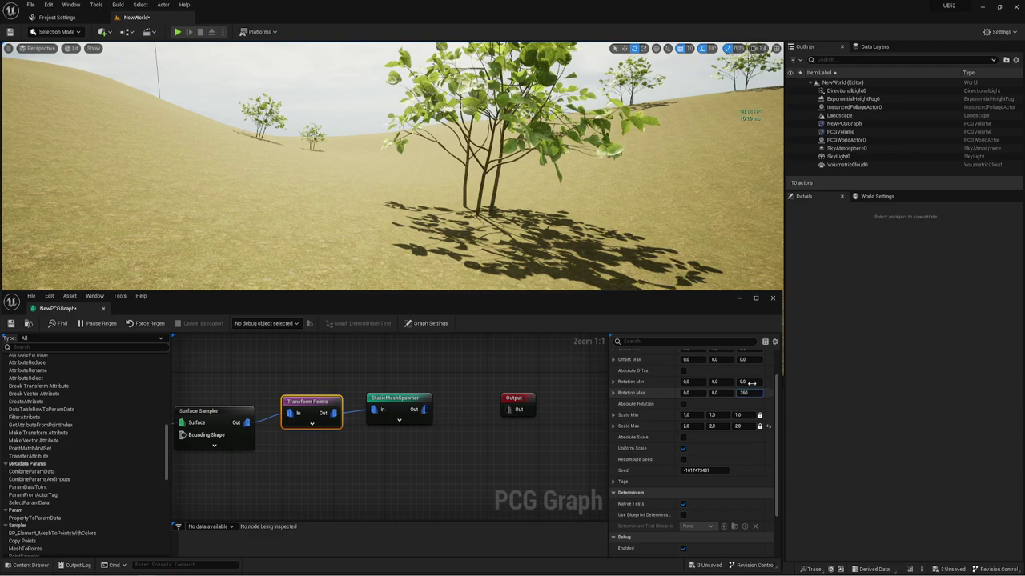
left_click(744, 382)
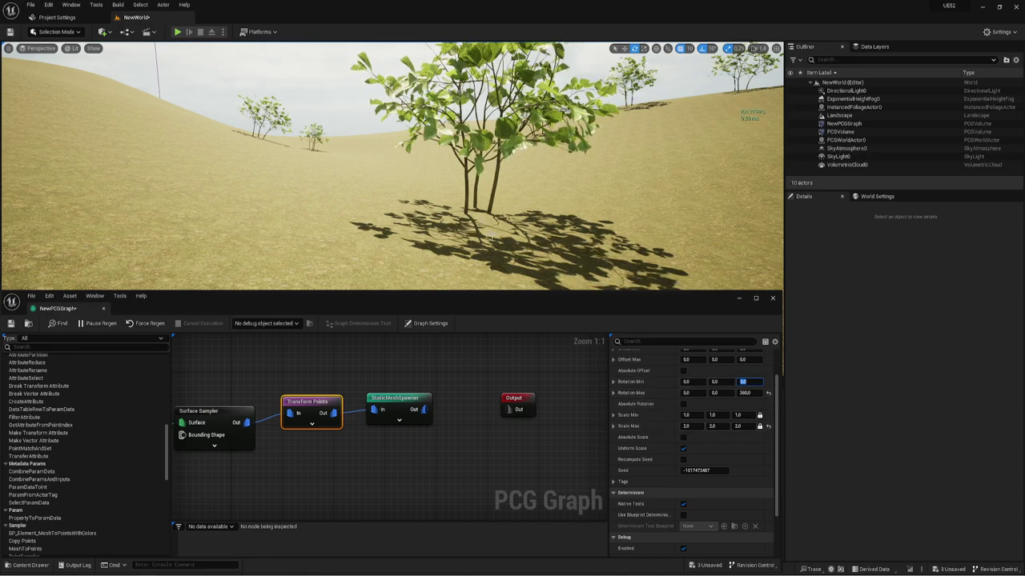
right_click_drag(490, 237, 512, 241)
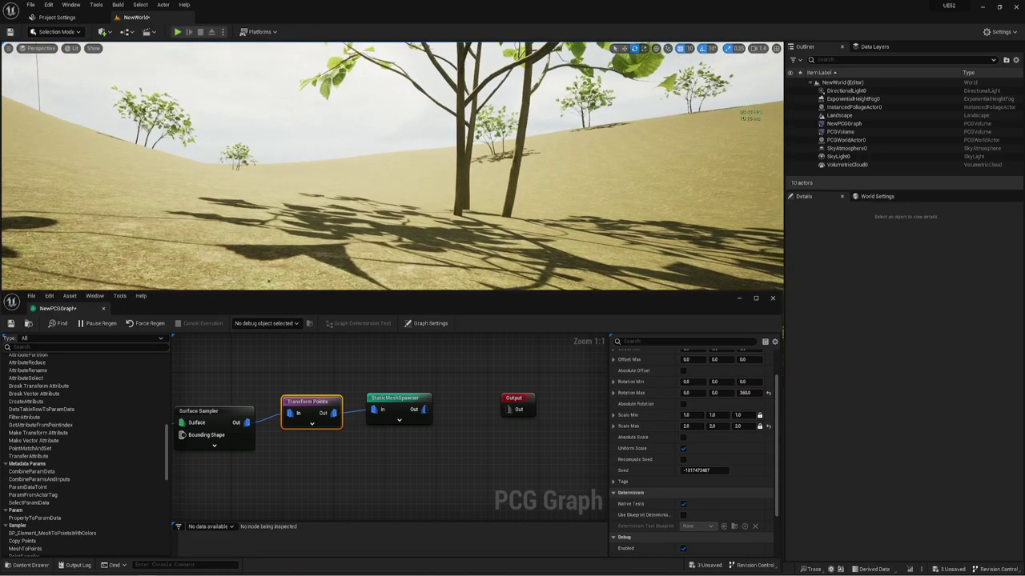
scroll(638, 376, "up", 2)
type("-20")
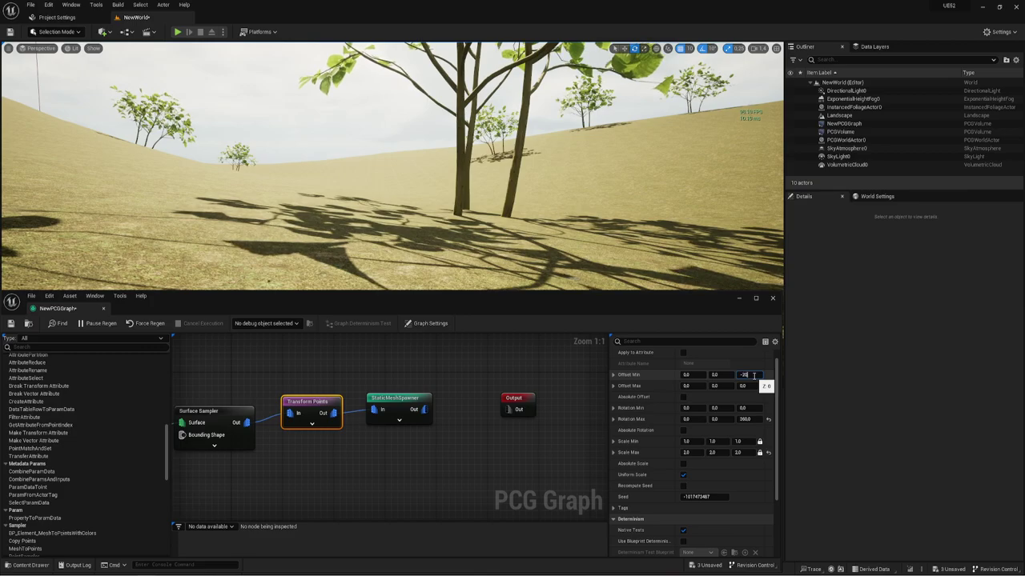
- Commit Offset Min Z of -20 and inspect the tree trunks from below the landscape
key("Return")
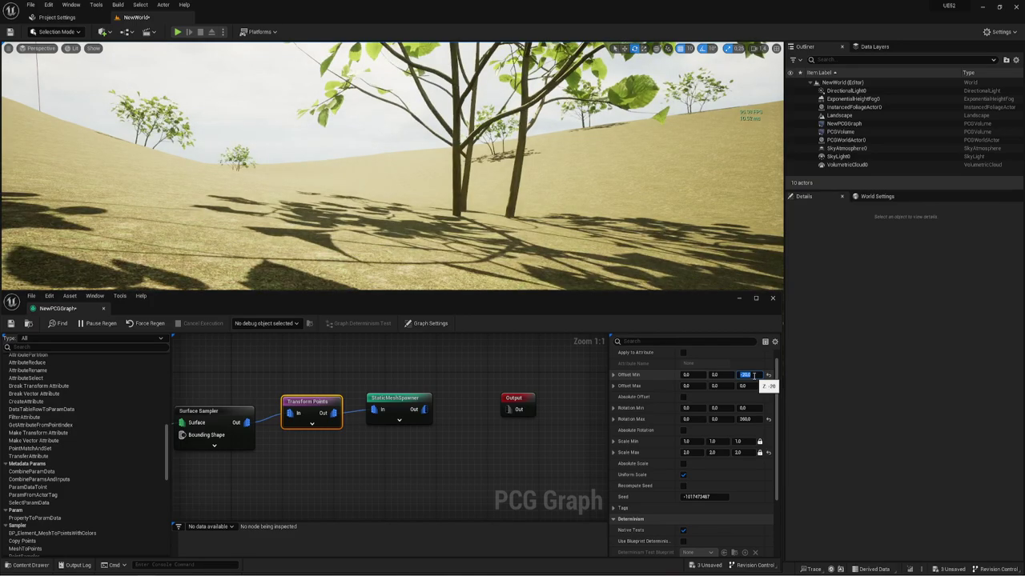
mouse_move(393, 200)
right_mouse_down()
mouse_move(392, 240)
mouse_move(393, 164)
right_mouse_up()
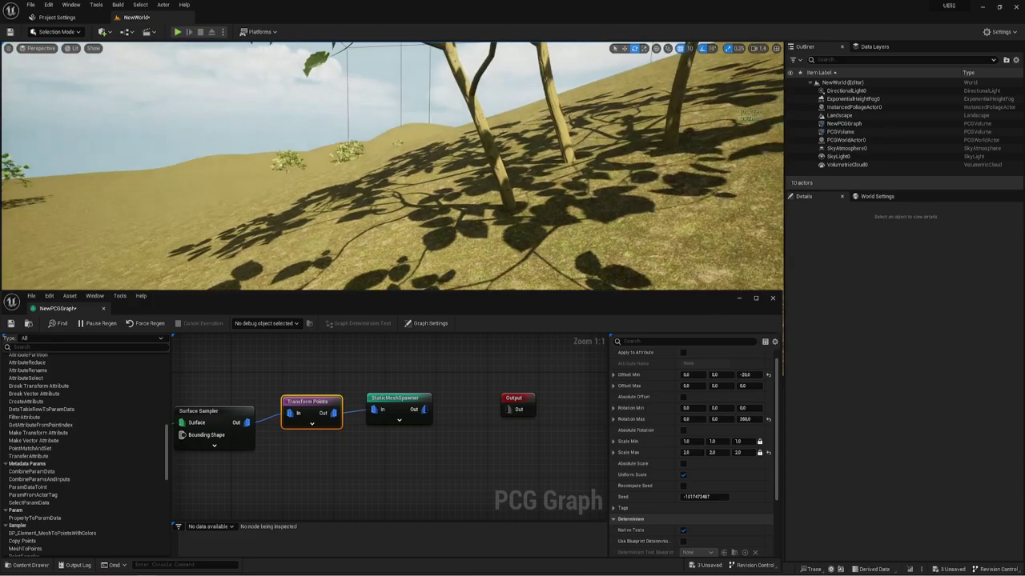
- Connect the StaticMeshSpawner output to the graph's Output node
right_click_drag(507, 152, 513, 148)
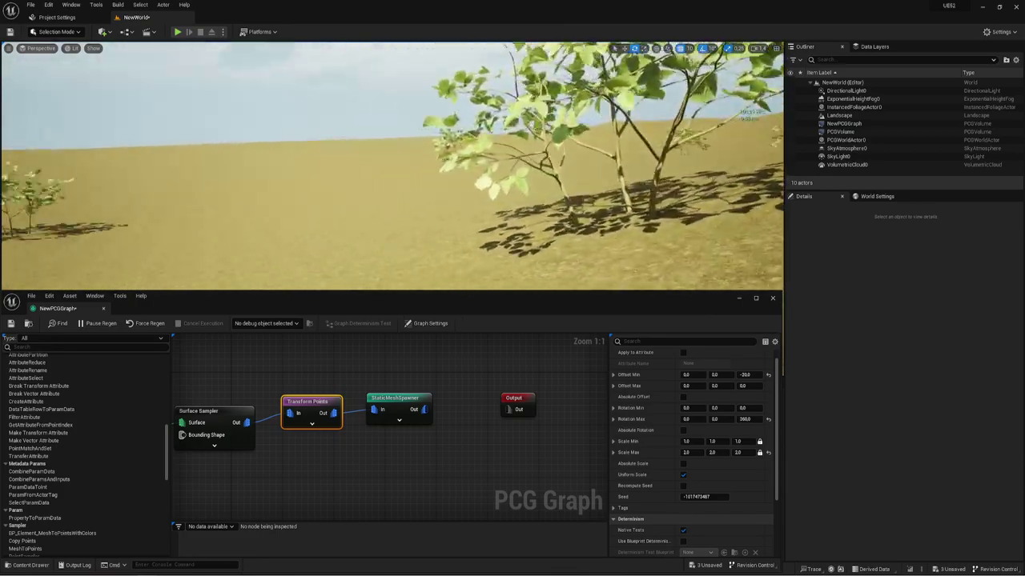
right_click_drag(393, 168, 392, 164)
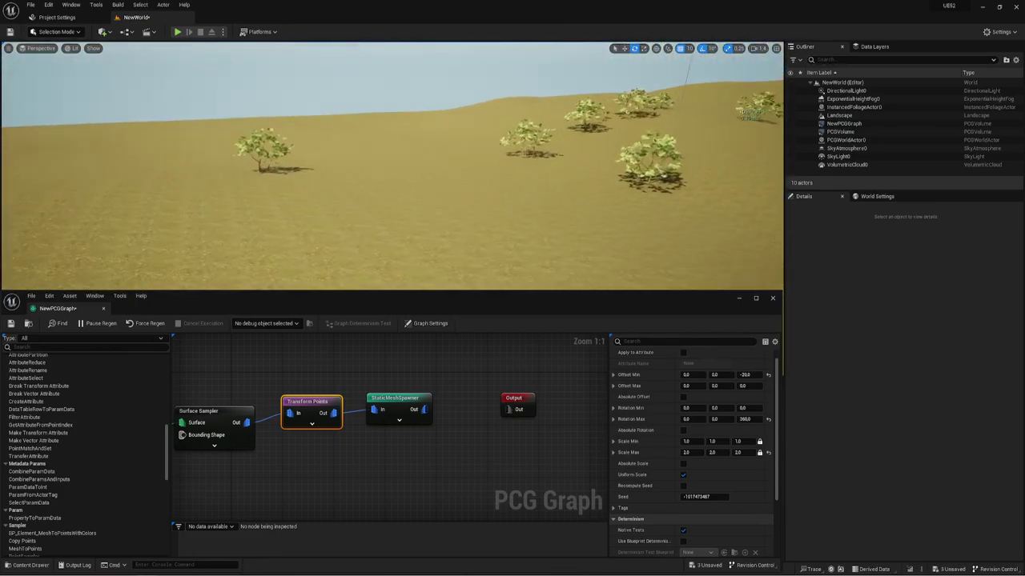
right_click_drag(448, 248, 448, 246)
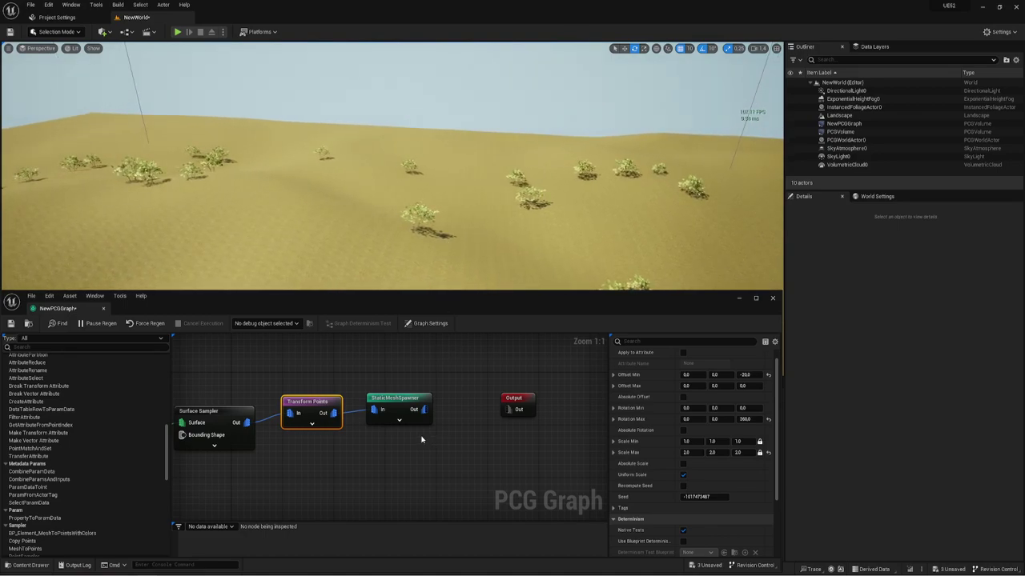
left_click_drag(420, 409, 528, 410)
mouse_move(502, 435)
right_mouse_down()
mouse_move(514, 417)
mouse_move(471, 428)
right_mouse_up()
scroll(500, 428, "down", 2)
left_click(498, 399)
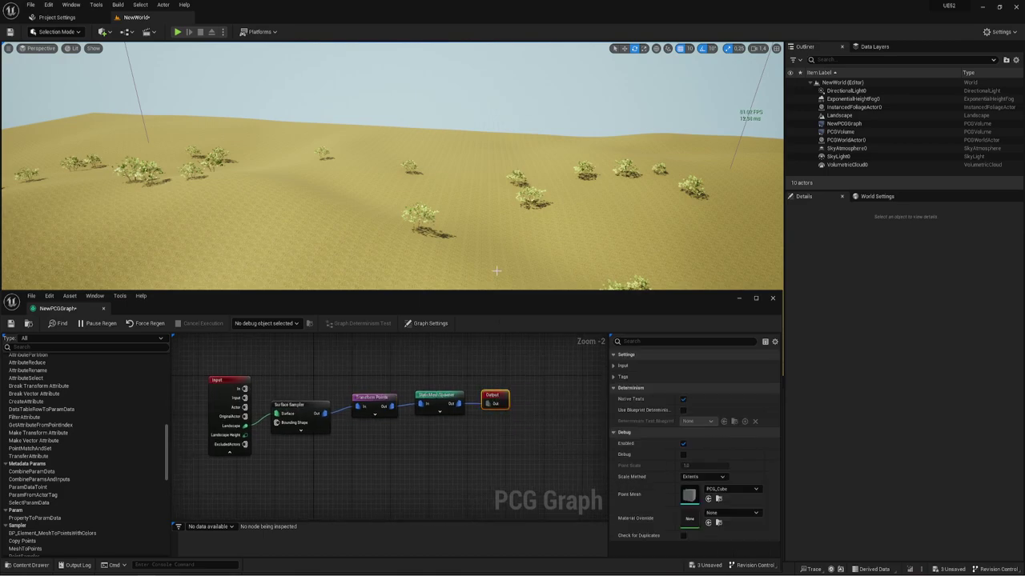
- Raise the Transform Points maximum scale to 5, then select the sampler, transform and spawner nodes
right_click_drag(496, 271, 496, 304)
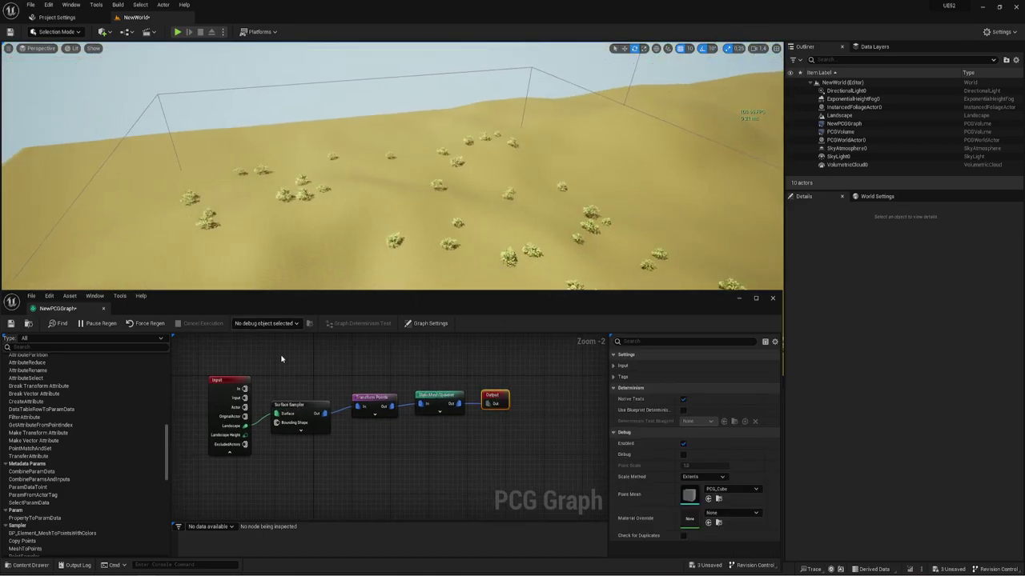
left_click(373, 400)
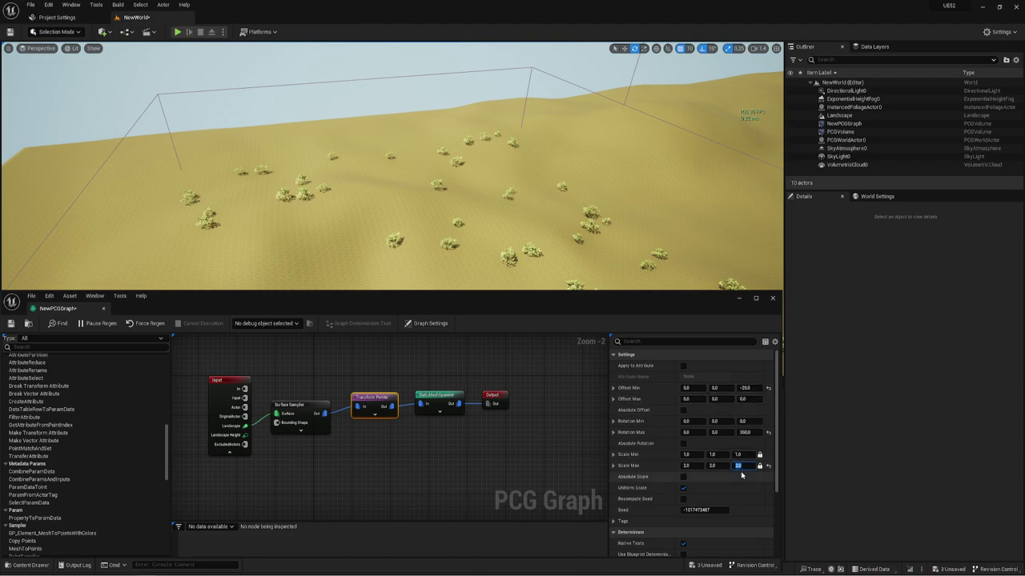
type("5")
key("Return")
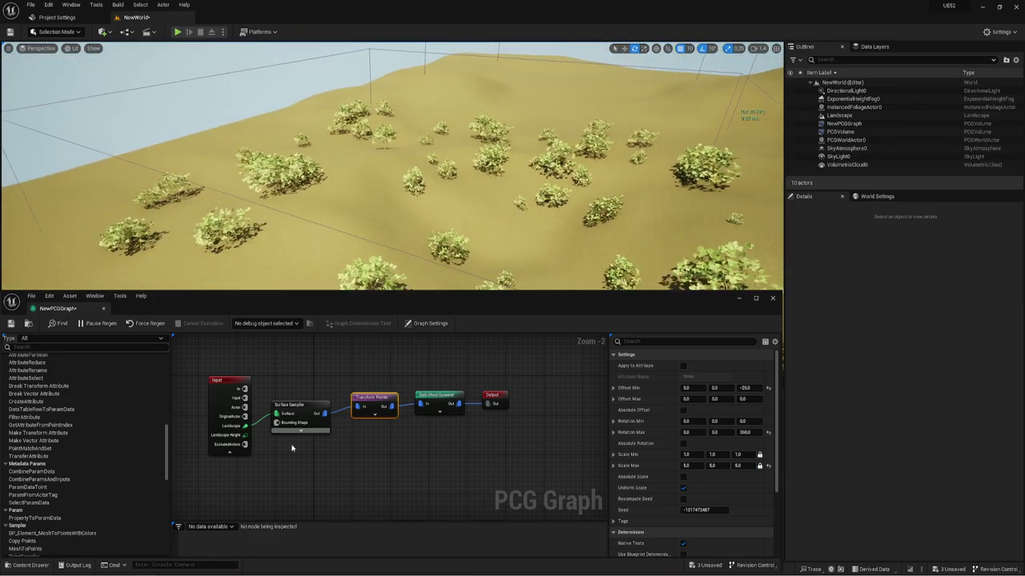
mouse_move(278, 465)
left_mouse_down()
mouse_move(446, 349)
mouse_move(442, 356)
left_mouse_up()
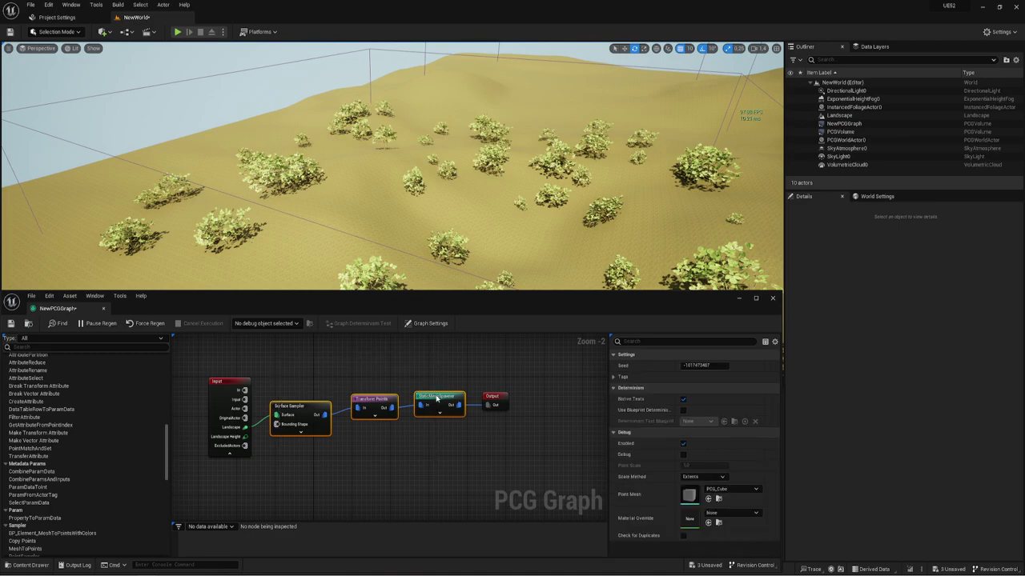
- Duplicate the sampler-transform-spawner branch below, wiring it from Landscape into Output
key("ctrl+c")
key("ctrl+v")
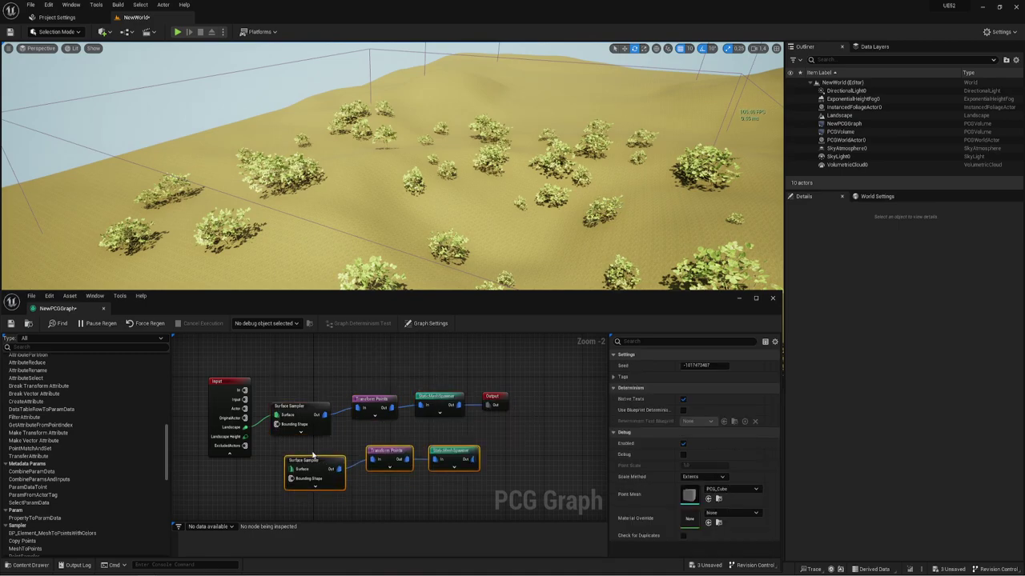
left_click_drag(304, 471, 304, 448)
scroll(229, 445, "up", 2)
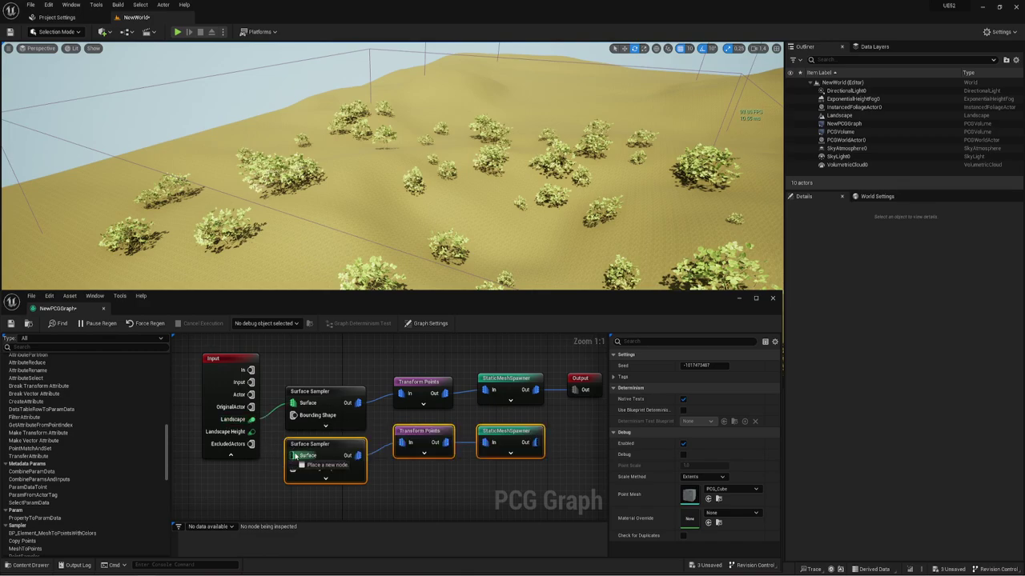
left_click_drag(293, 456, 251, 419)
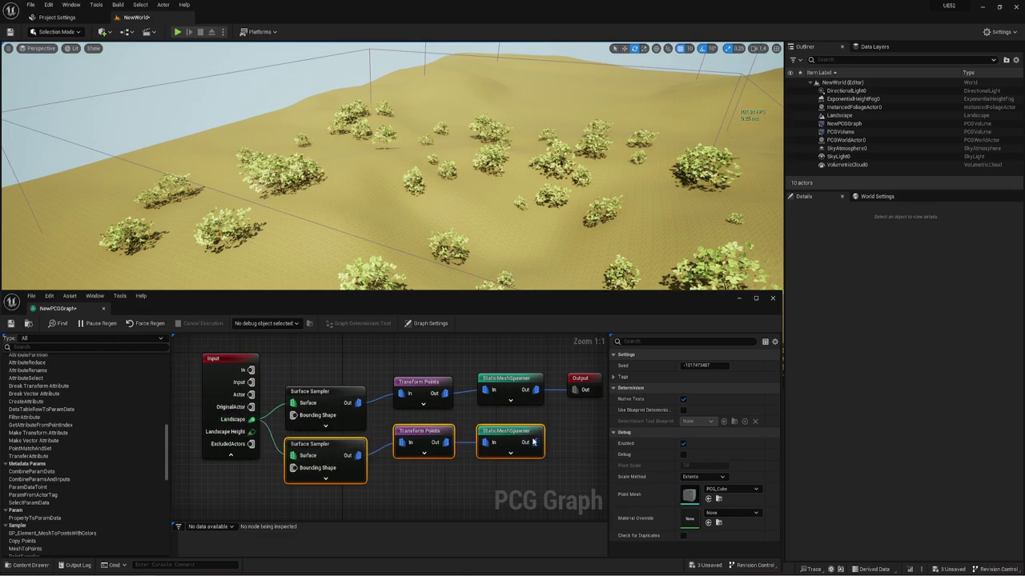
mouse_move(537, 445)
left_mouse_down()
mouse_move(574, 390)
mouse_move(580, 405)
left_mouse_up()
left_click(573, 385)
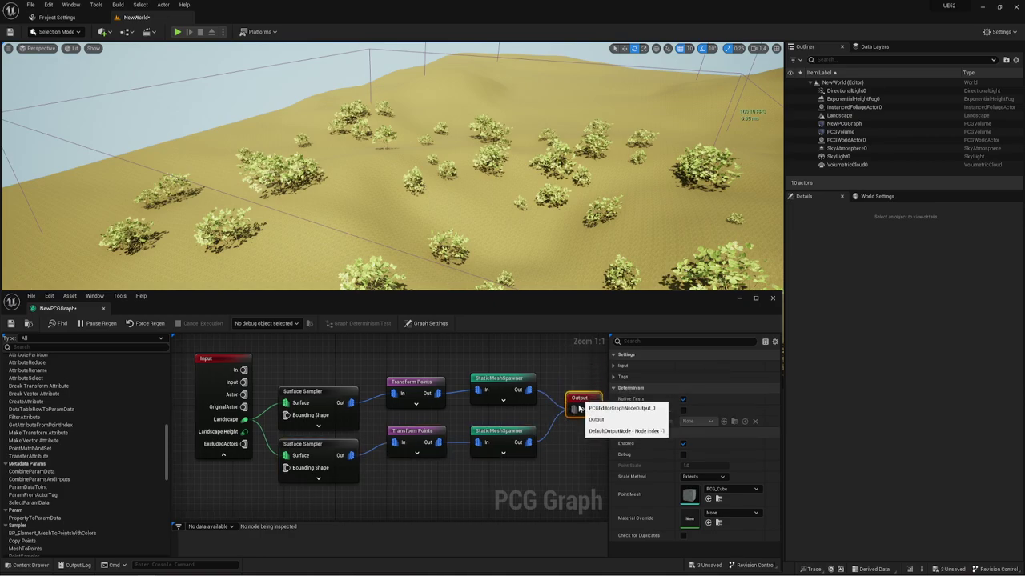
- Recentre the graph and marquee-select both StaticMeshSpawner nodes to show their Mesh Entries
right_click_drag(561, 432, 534, 368)
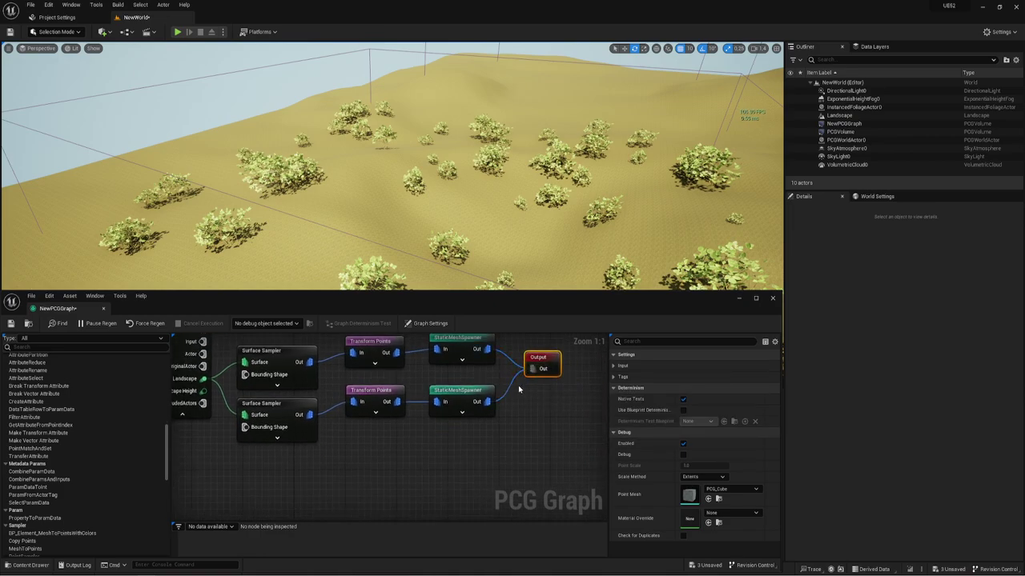
right_click_drag(496, 415, 431, 464)
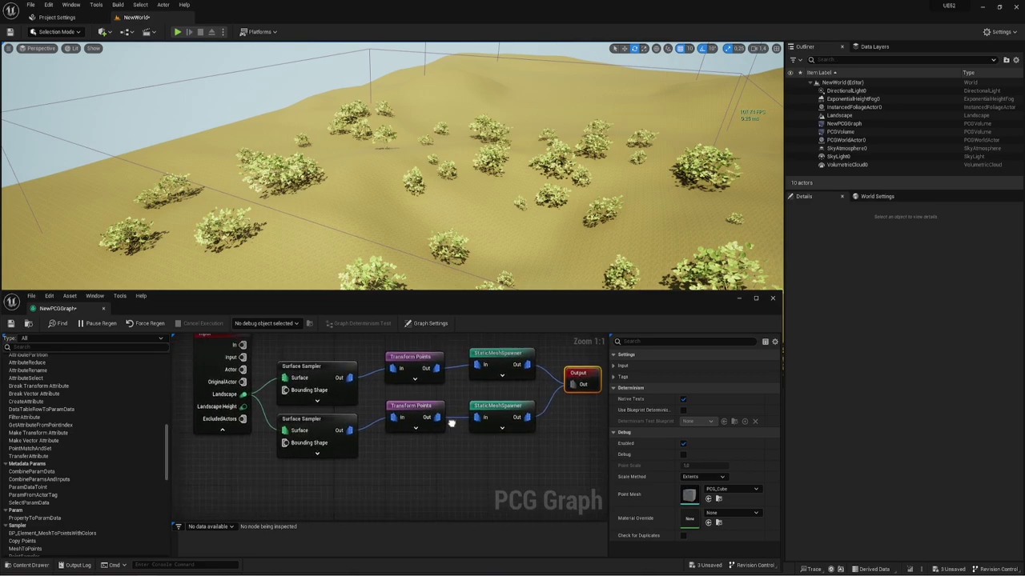
right_click_drag(461, 403, 473, 402)
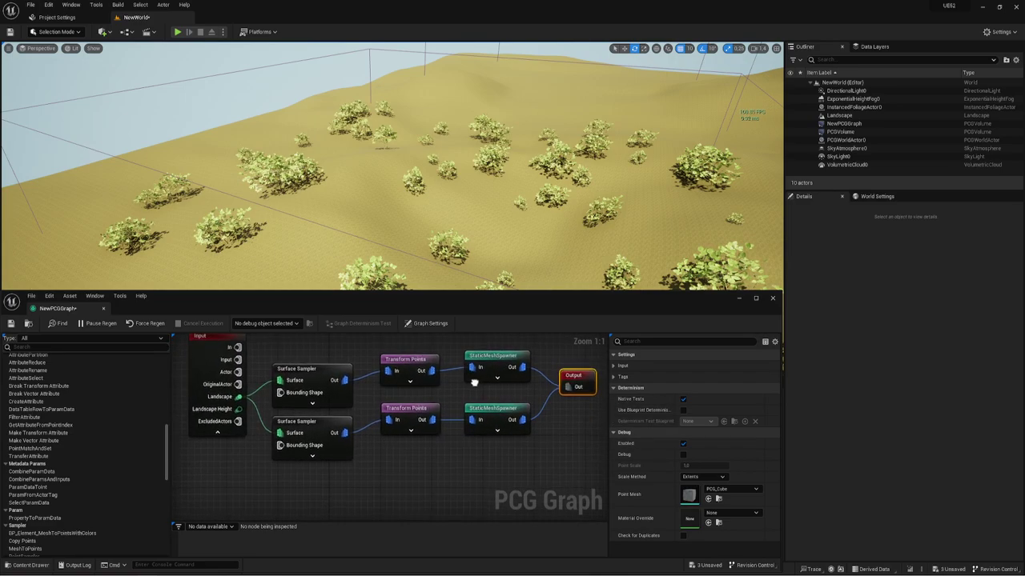
right_click_drag(469, 354, 456, 360)
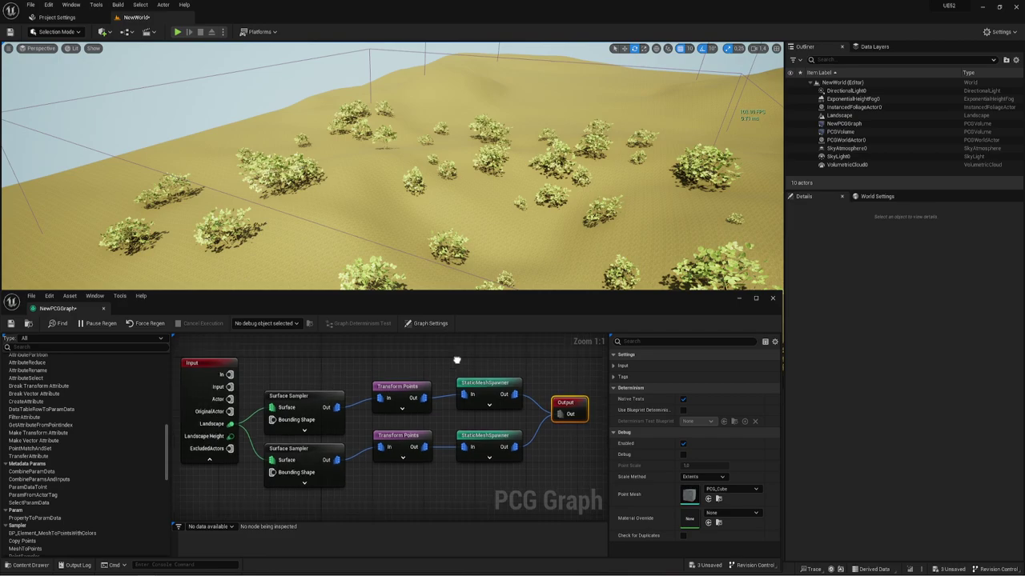
left_click_drag(463, 363, 478, 464)
mouse_move(453, 475)
right_mouse_down()
mouse_move(435, 442)
mouse_move(458, 450)
mouse_move(443, 454)
mouse_move(437, 473)
right_mouse_up()
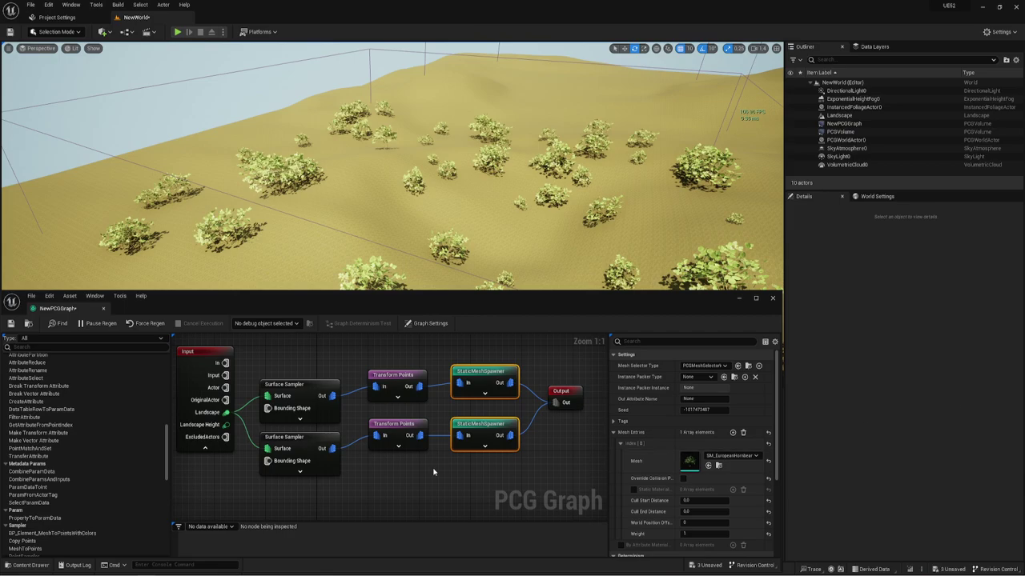
- Select the lower Surface Sampler and confirm its Points Per Squared Meter of 0.01
right_click_drag(337, 448, 380, 454)
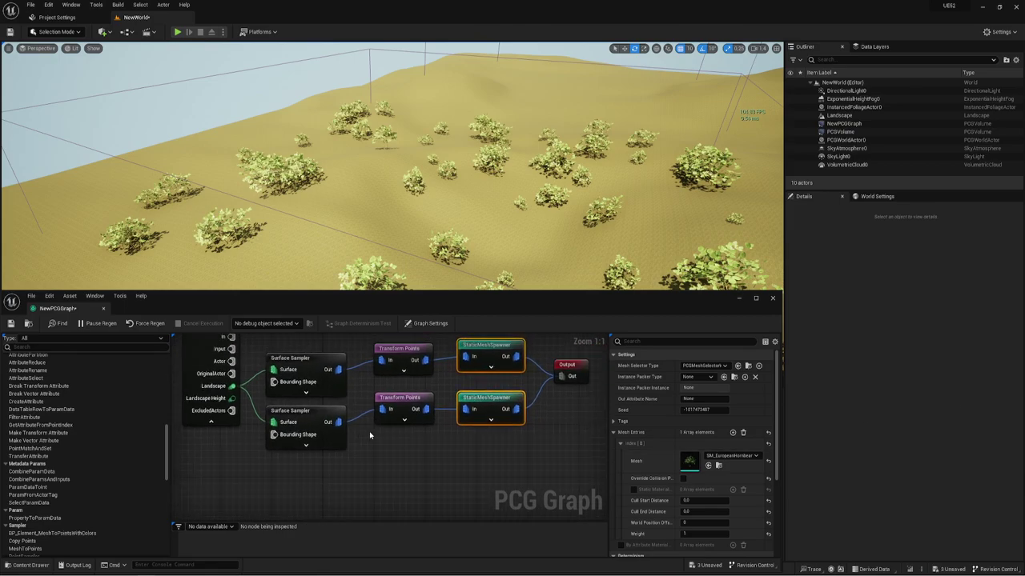
left_click(336, 448)
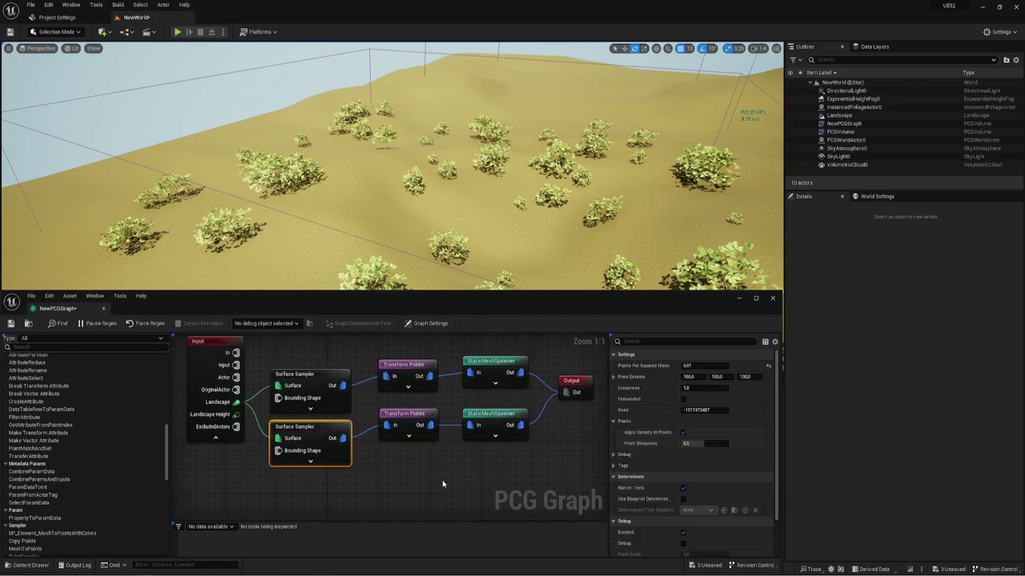
right_click_drag(442, 479, 423, 475)
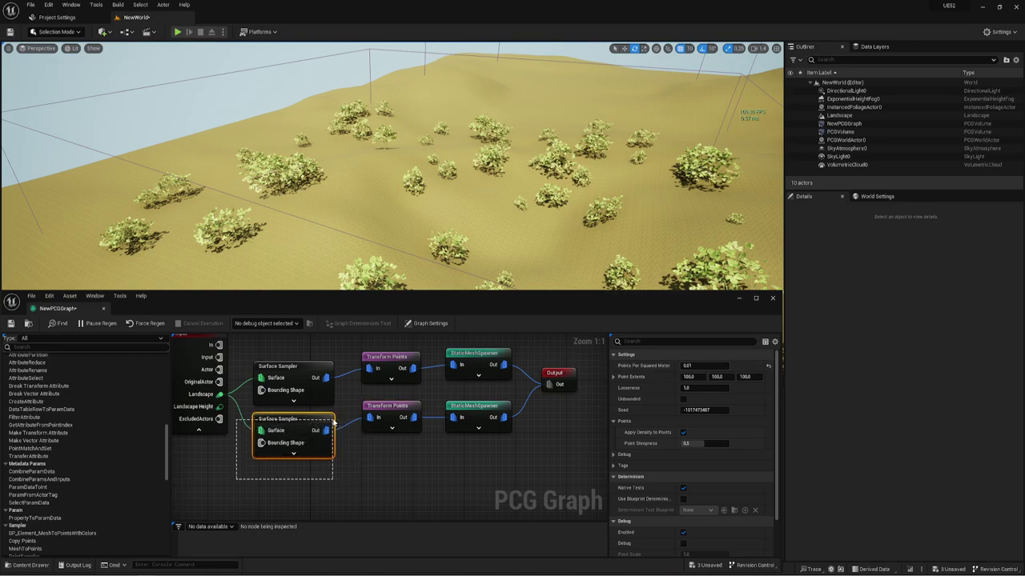
left_click(706, 366)
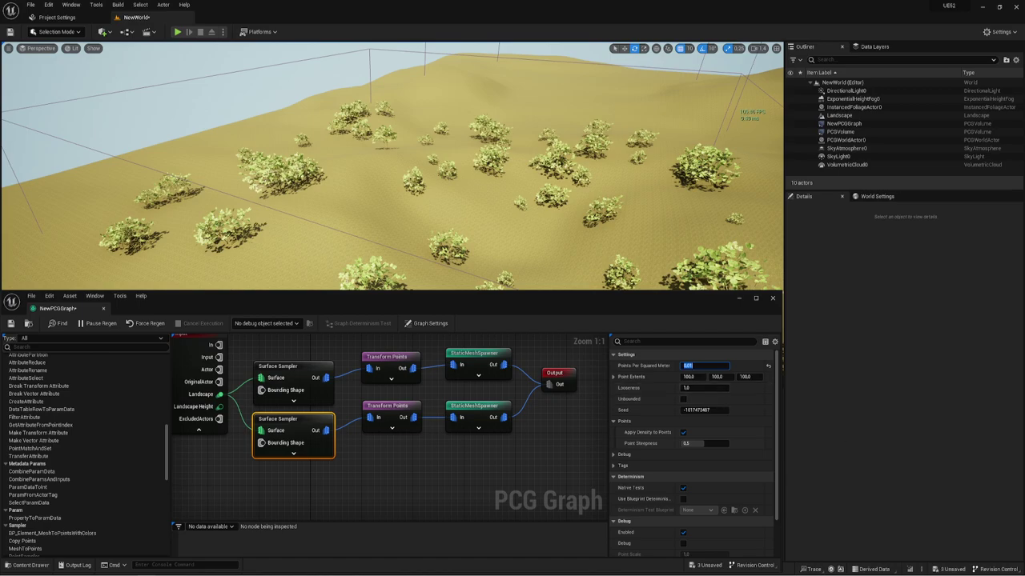
key("Return")
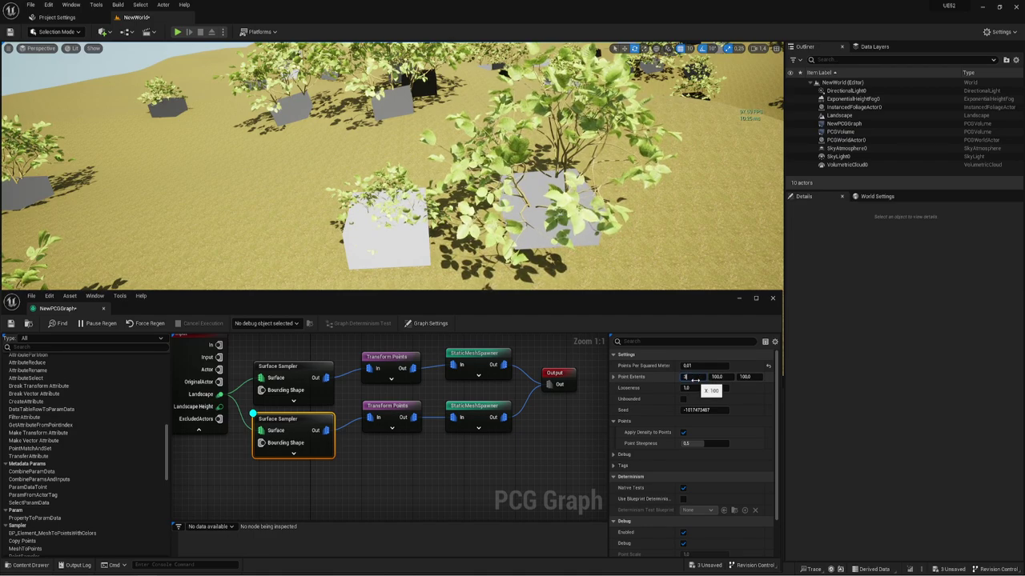
- Try Point Extents values of X 300, Y about 62 and Z about 239, viewing the cubes
key("Return")
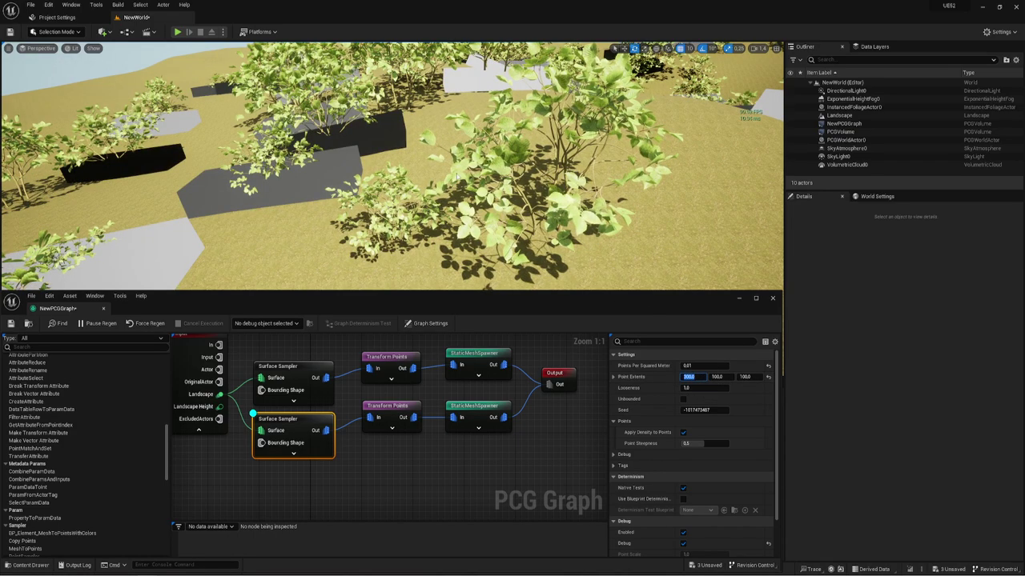
mouse_move(392, 164)
right_mouse_down()
mouse_move(392, 184)
mouse_move(392, 166)
mouse_move(435, 179)
right_mouse_up()
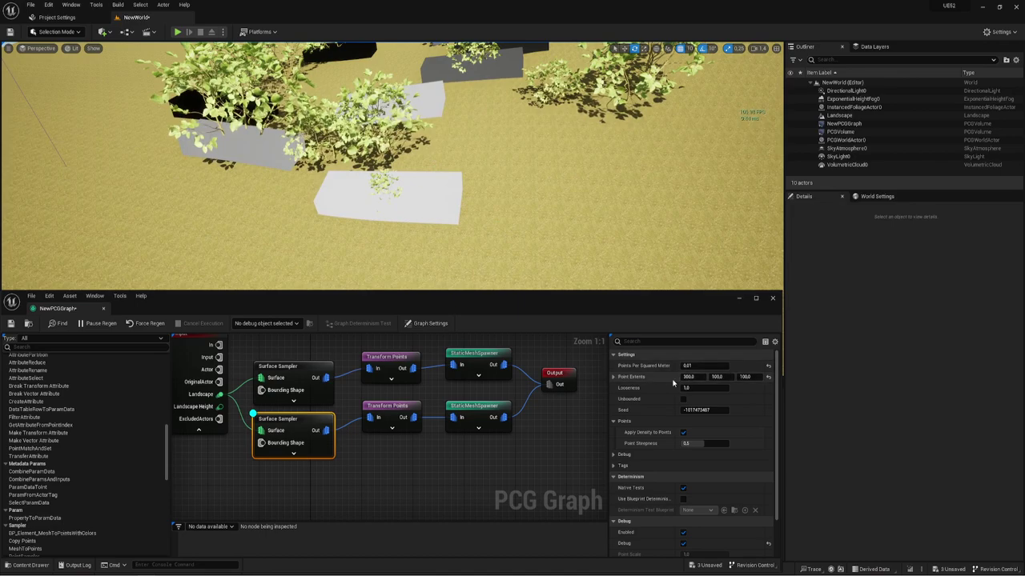
left_click(613, 377)
left_click(613, 377)
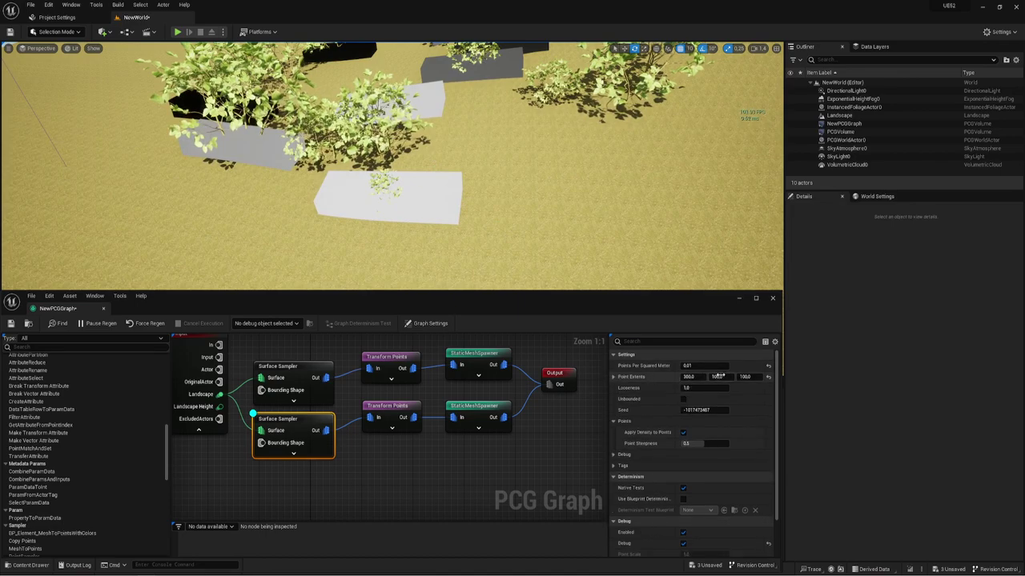
left_click_drag(720, 376, 712, 377)
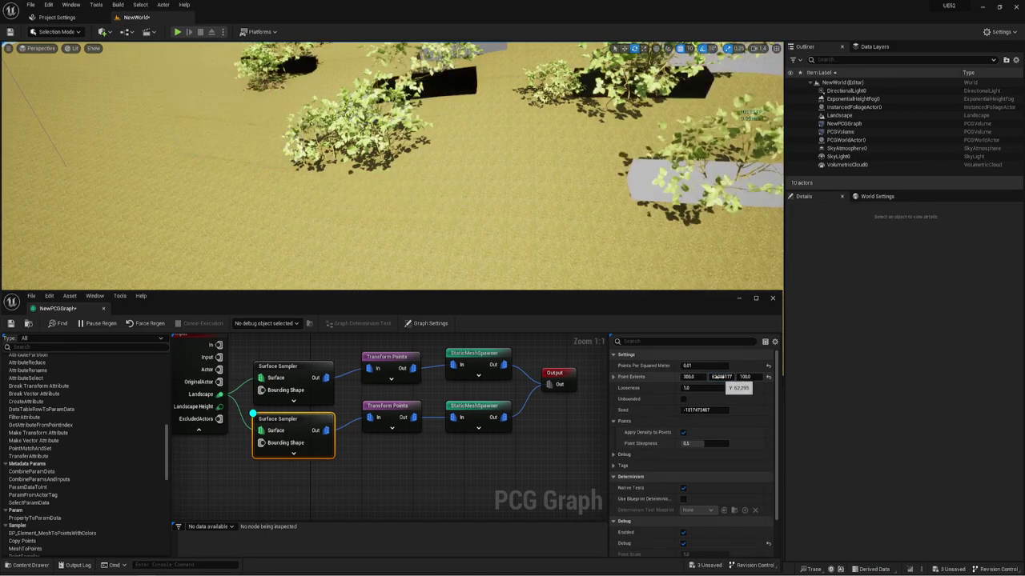
right_click_drag(660, 242, 660, 243)
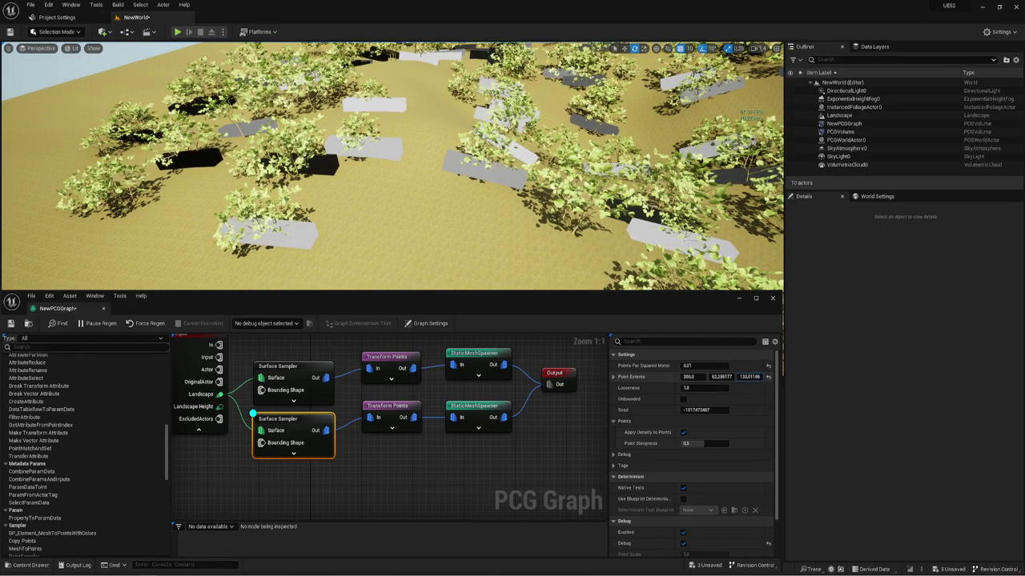
left_click_drag(744, 377, 735, 376)
right_click_drag(660, 243, 661, 243)
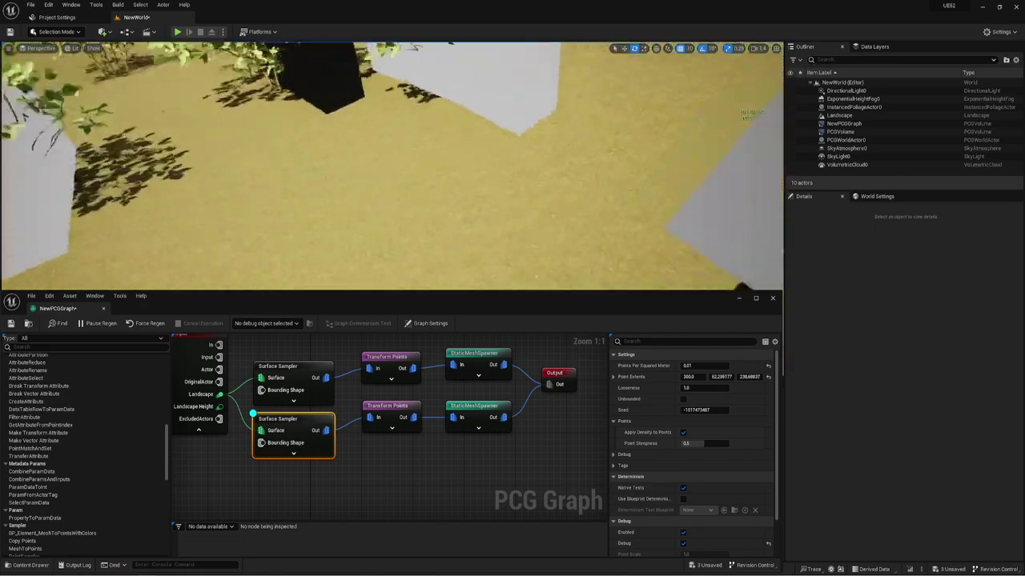
- Reset Point Extents to 100 on all axes and reduce Looseness to 0.704
left_click(769, 377)
right_click_drag(685, 263, 684, 262)
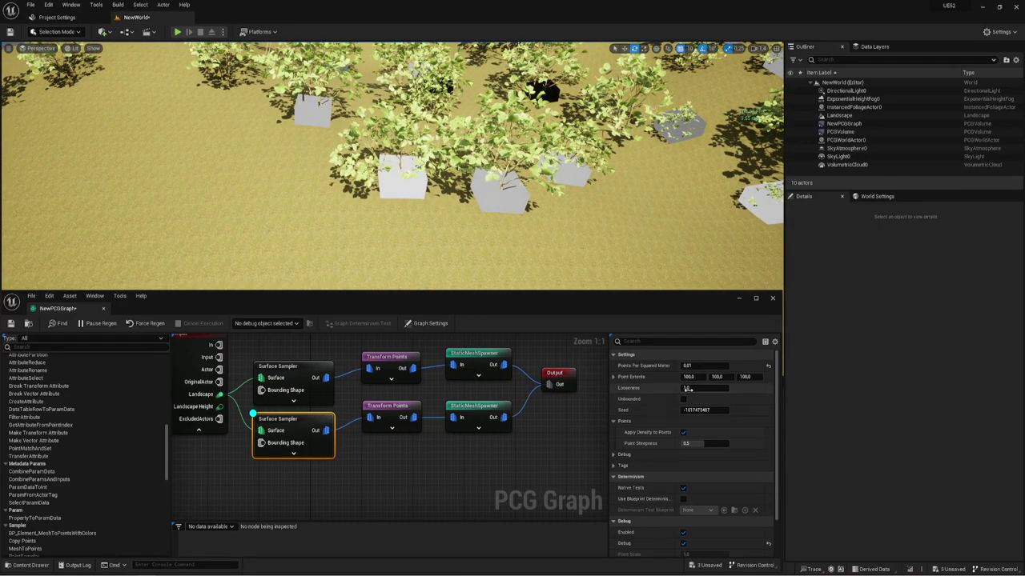
left_click_drag(698, 388, 696, 388)
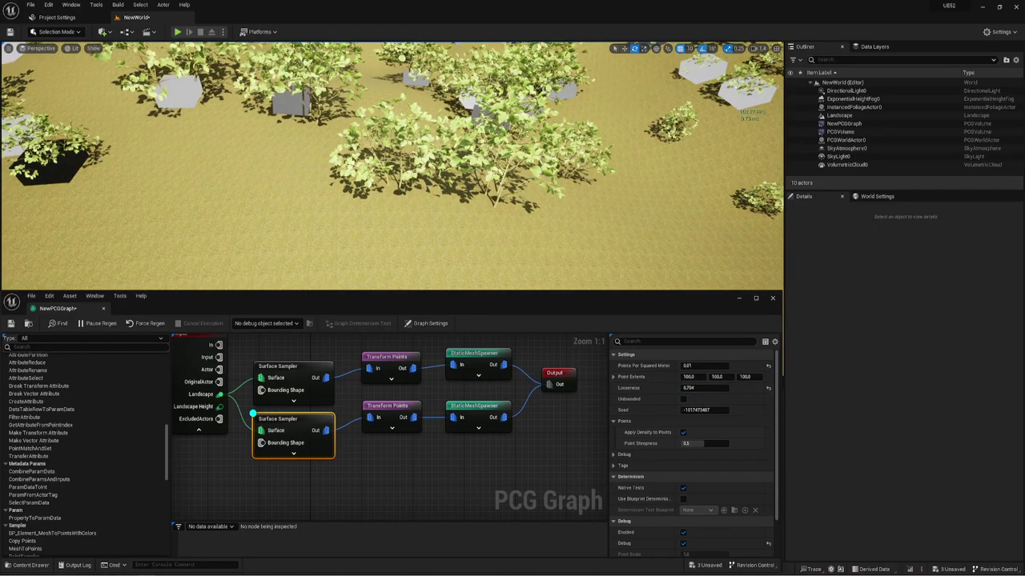
right_click_drag(392, 160, 392, 160)
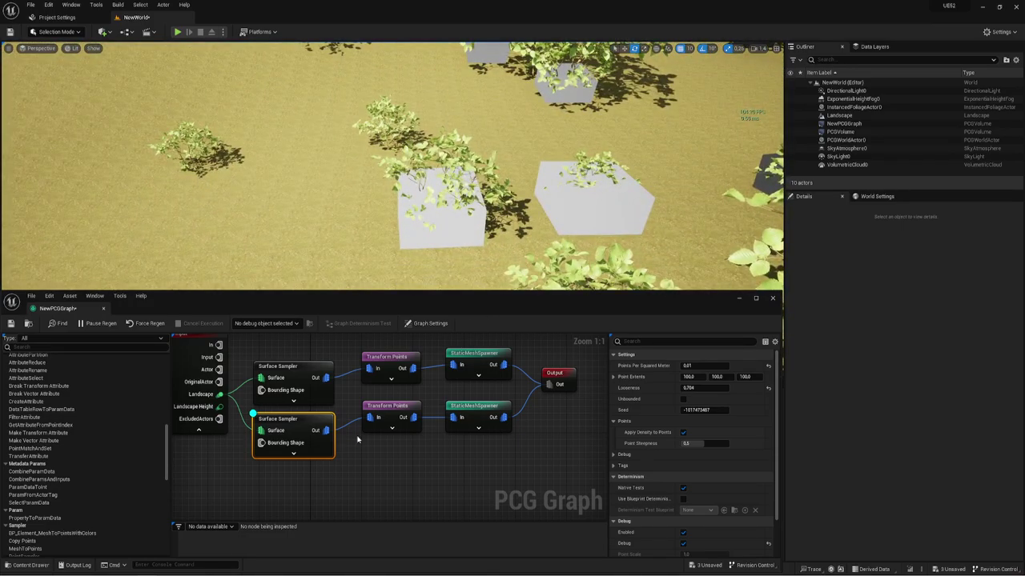
- Raise the lower Transform Points' Offset Min X to about 518 and inspect the regenerated cubes
left_click(401, 412)
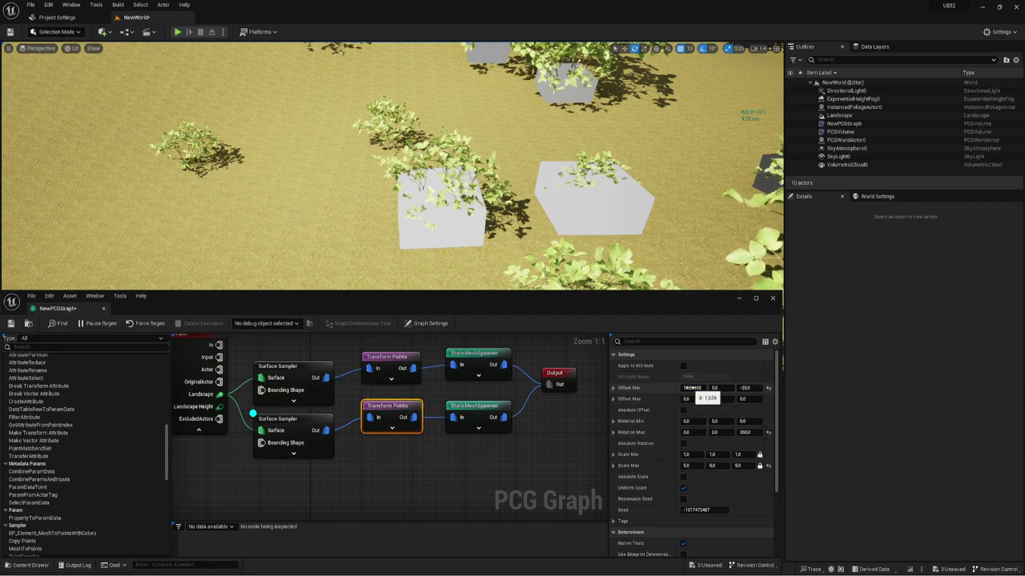
left_click_drag(692, 387, 681, 396)
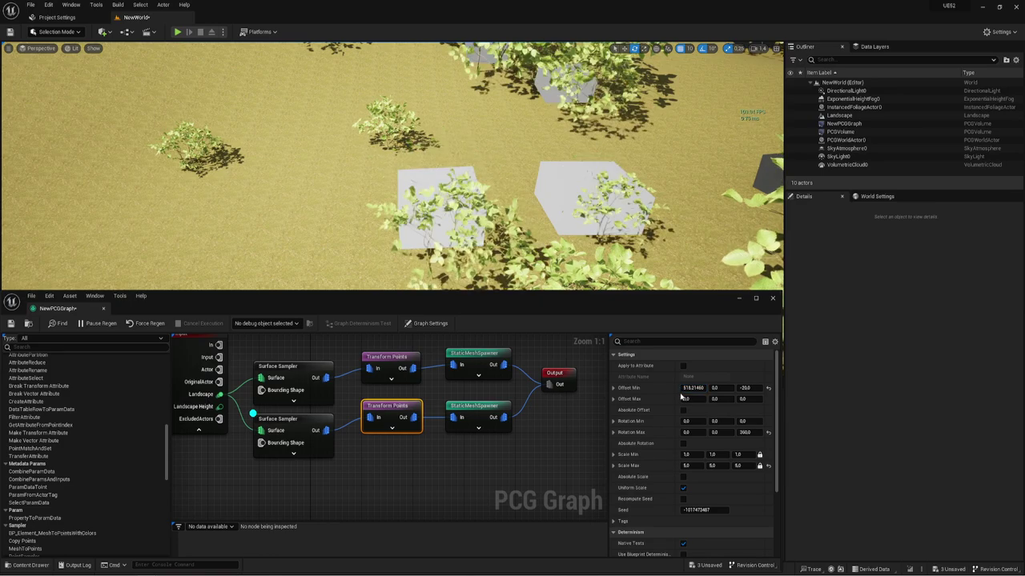
right_click_drag(621, 275, 621, 275)
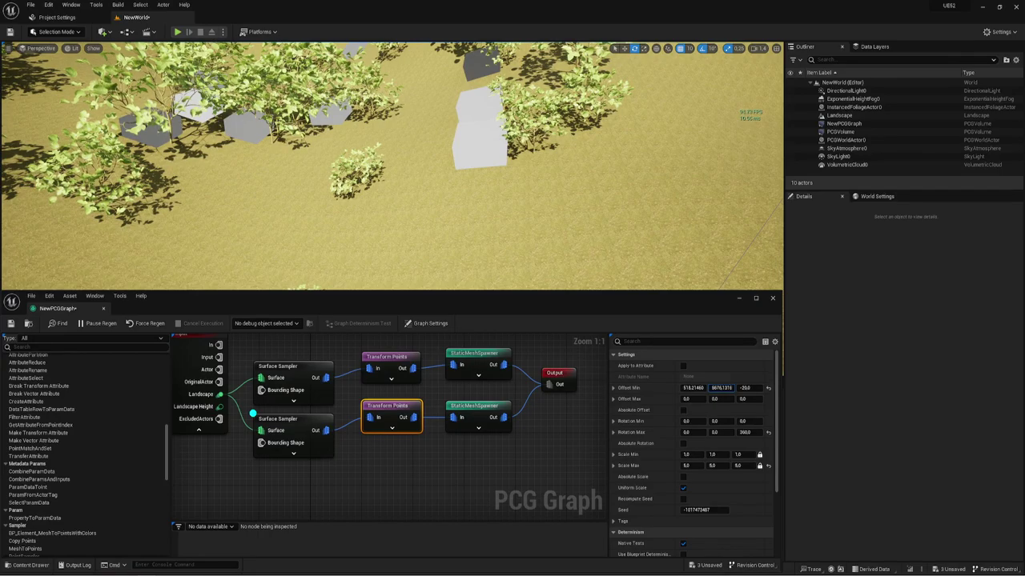
right_click_drag(621, 276, 620, 276)
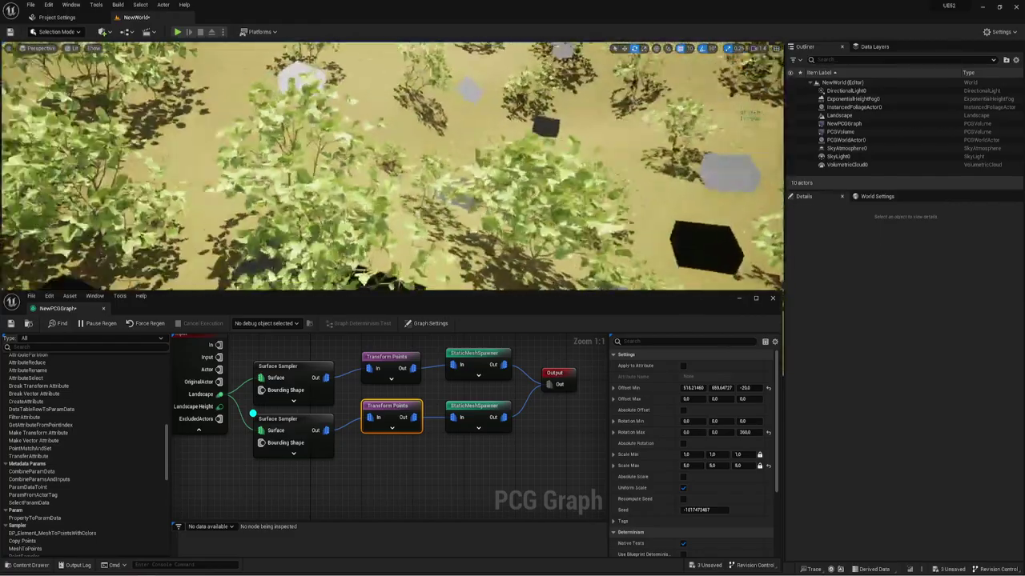
right_click_drag(542, 104, 544, 105)
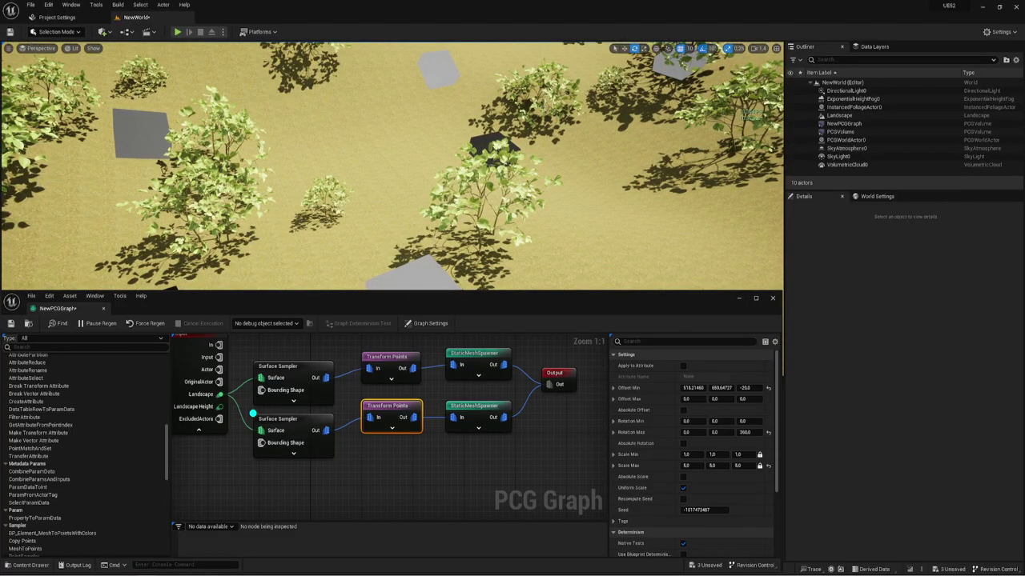
right_click_drag(493, 67, 492, 66)
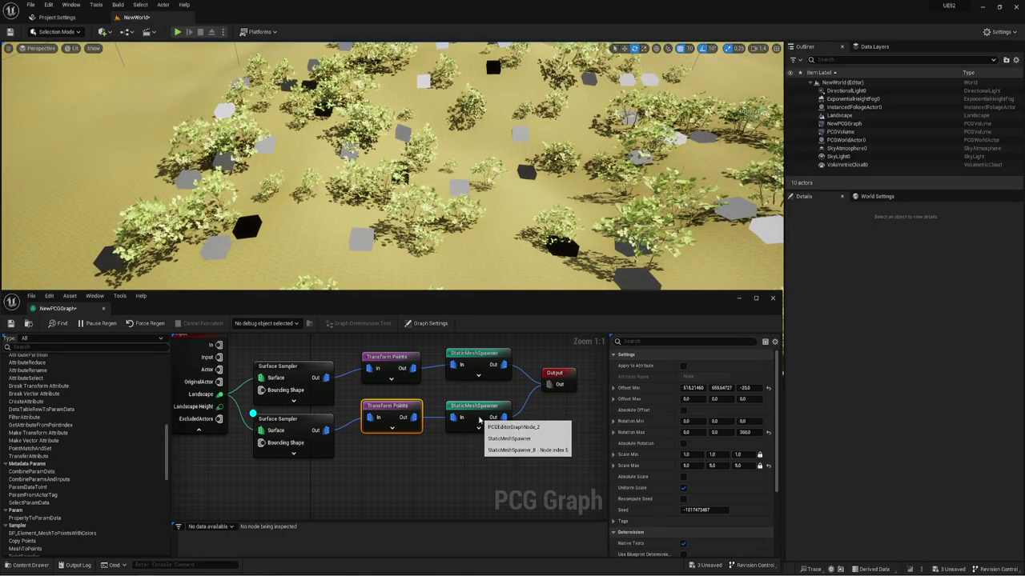
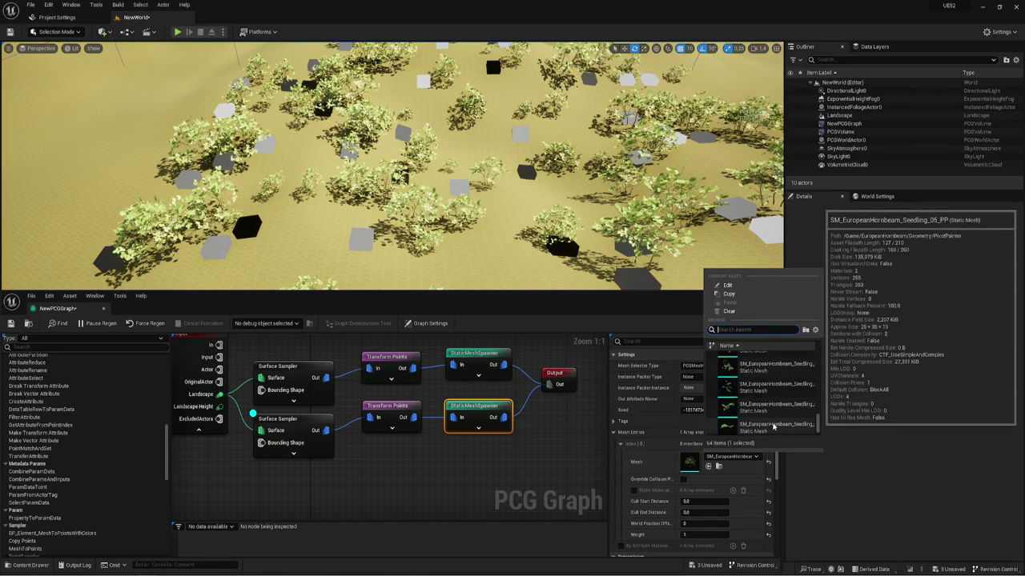
- Close the lower spawner's mesh list, keeping the European Hornbeam sapling mesh selected
scroll(773, 427, "down", 1)
scroll(769, 412, "up", 5)
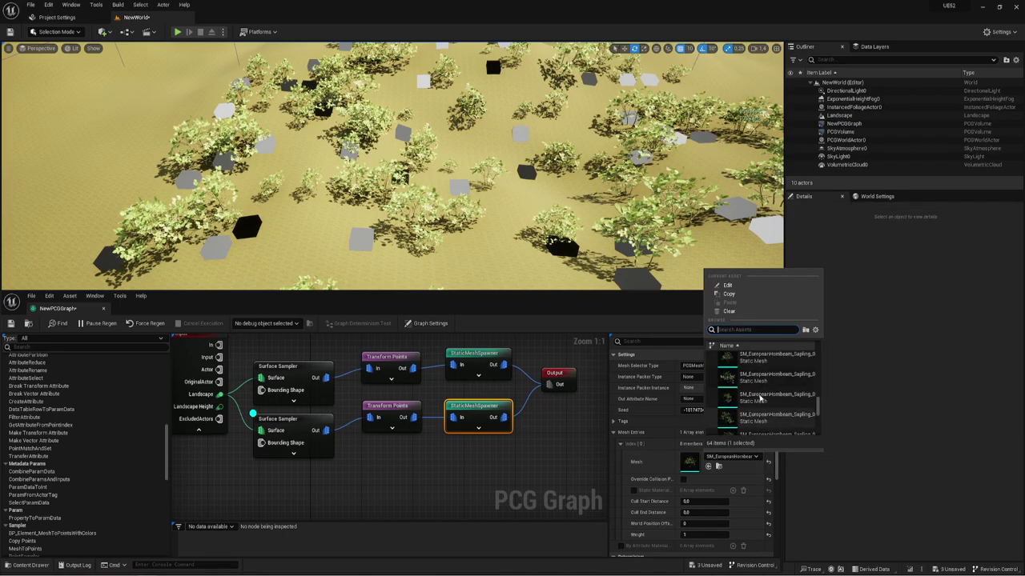
left_click(760, 394)
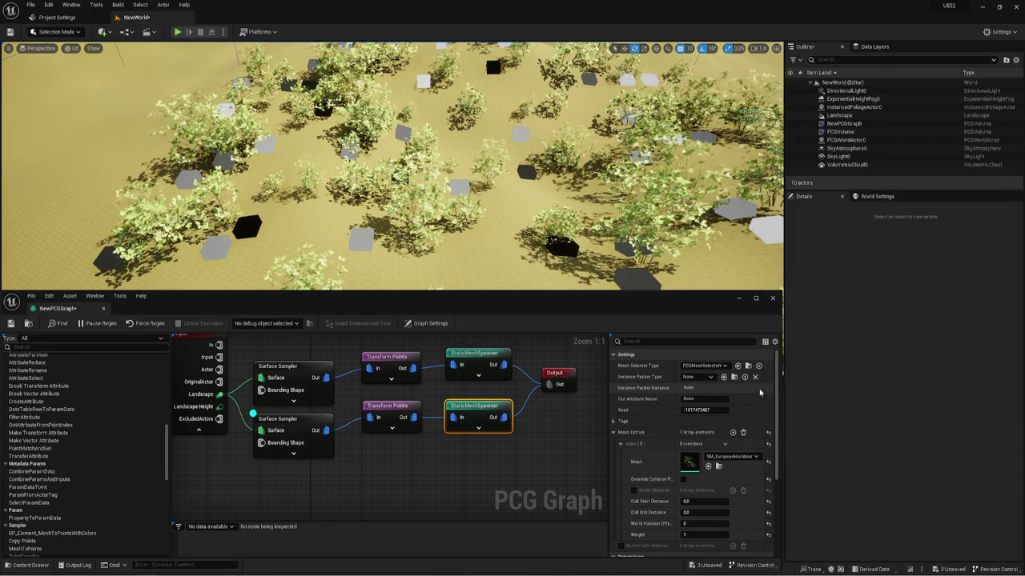
mouse_move(392, 166)
right_mouse_down()
mouse_move(392, 144)
mouse_move(479, 181)
mouse_move(496, 224)
right_mouse_up()
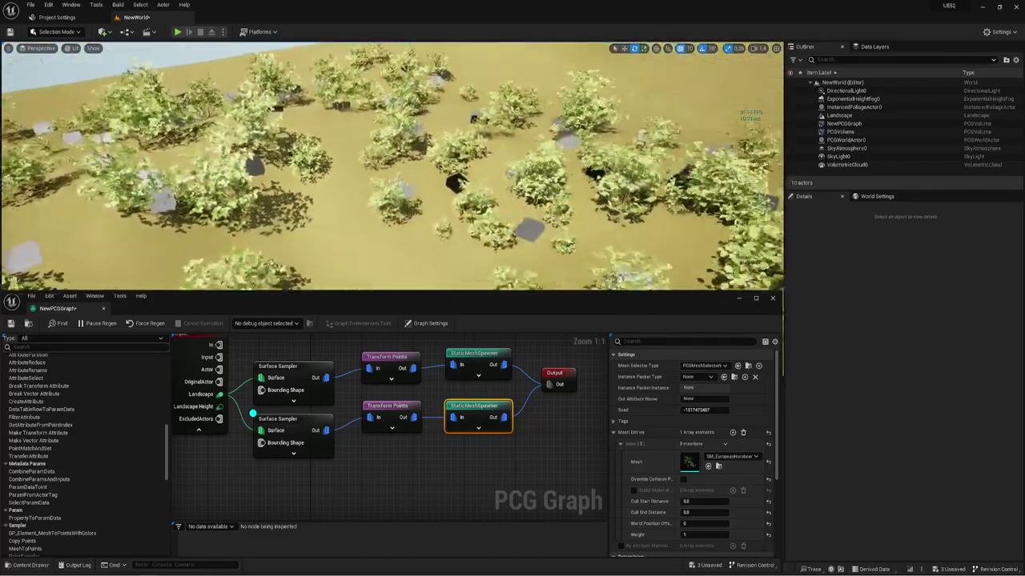
- Set the lower Transform Points node's Scale Max to 10 so the bushes grow larger
left_click(406, 424)
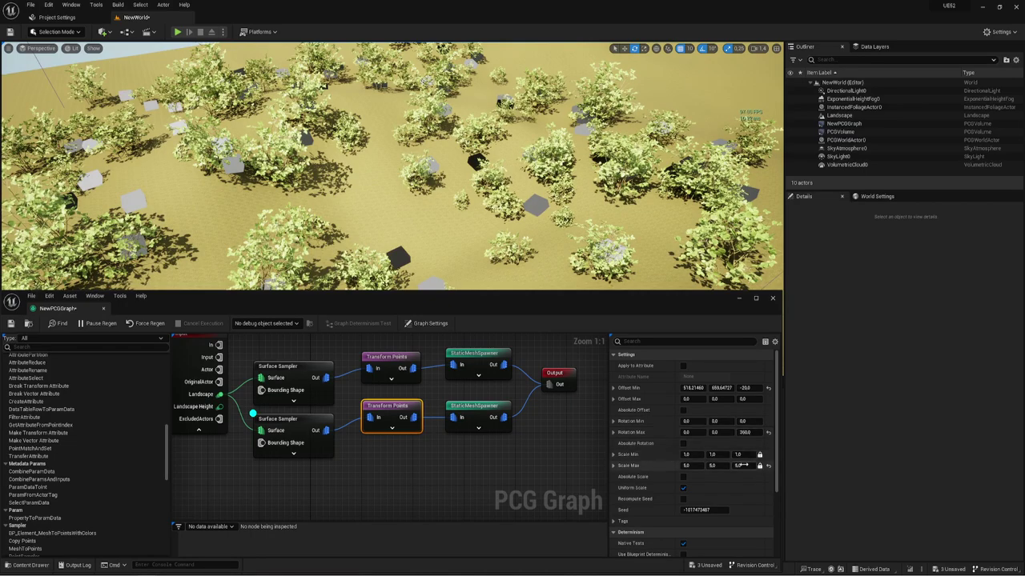
type("0")
key("Return")
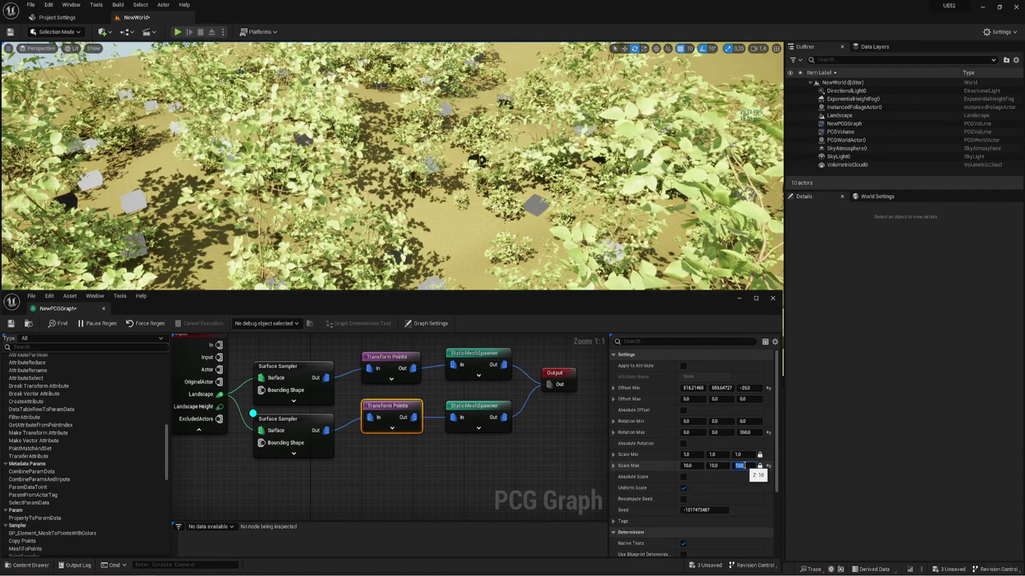
mouse_move(392, 184)
right_mouse_down()
mouse_move(392, 120)
mouse_move(320, 136)
right_mouse_up()
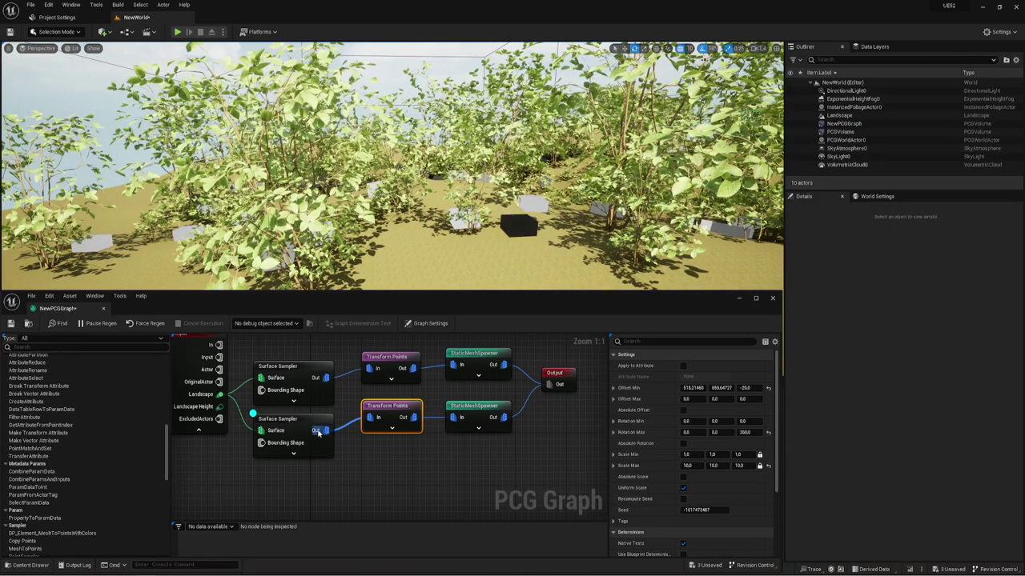
- Check the lower Surface Sampler settings, then dock the PCG graph as a tab beside the level
left_click(296, 423)
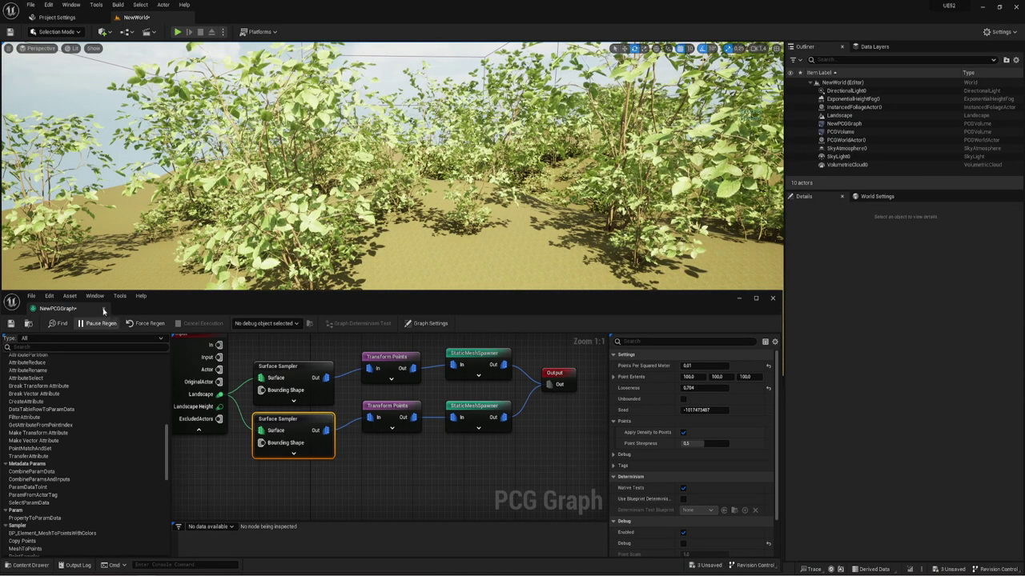
left_click_drag(86, 299, 224, 17)
left_click(136, 16)
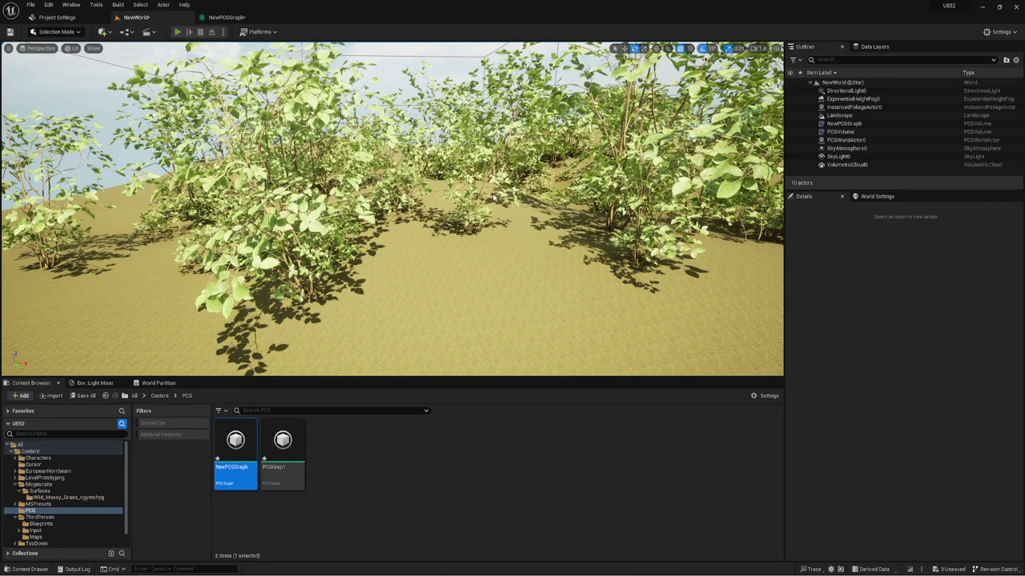
key("alt+p")
key("w")
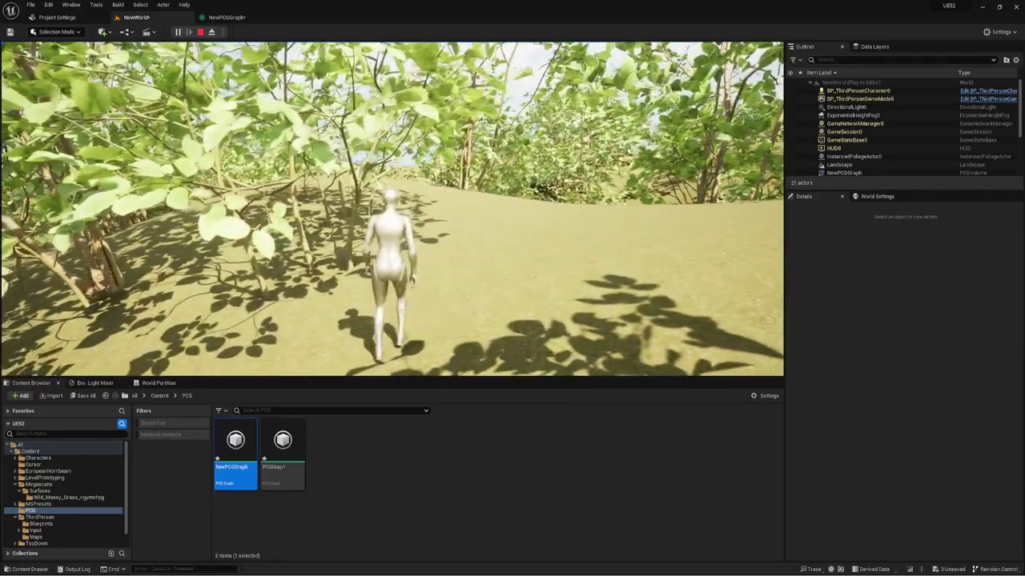
key("Escape")
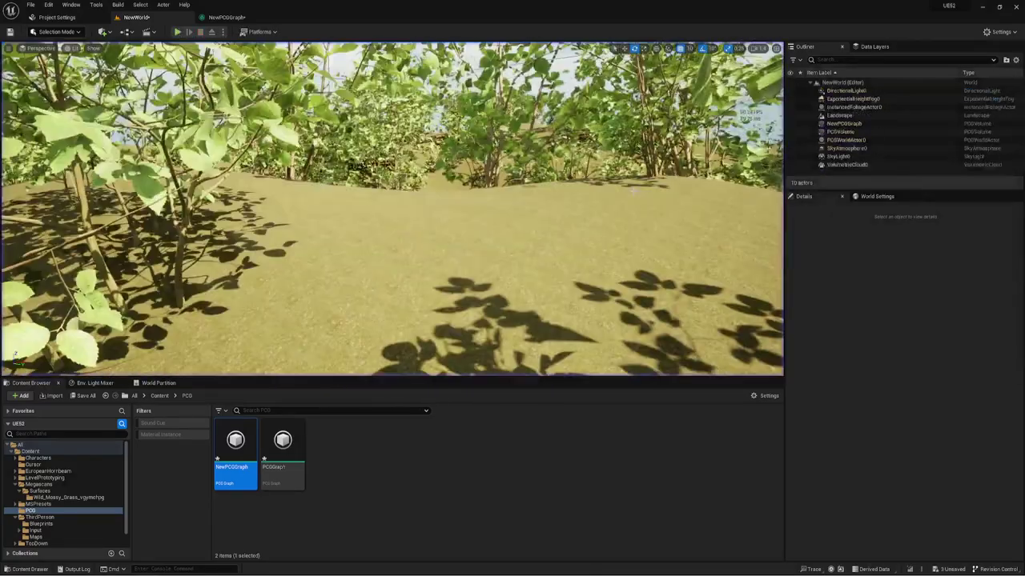
- Bring back and enlarge the PCG graph, then select the upper StaticMeshSpawner
left_click(227, 16)
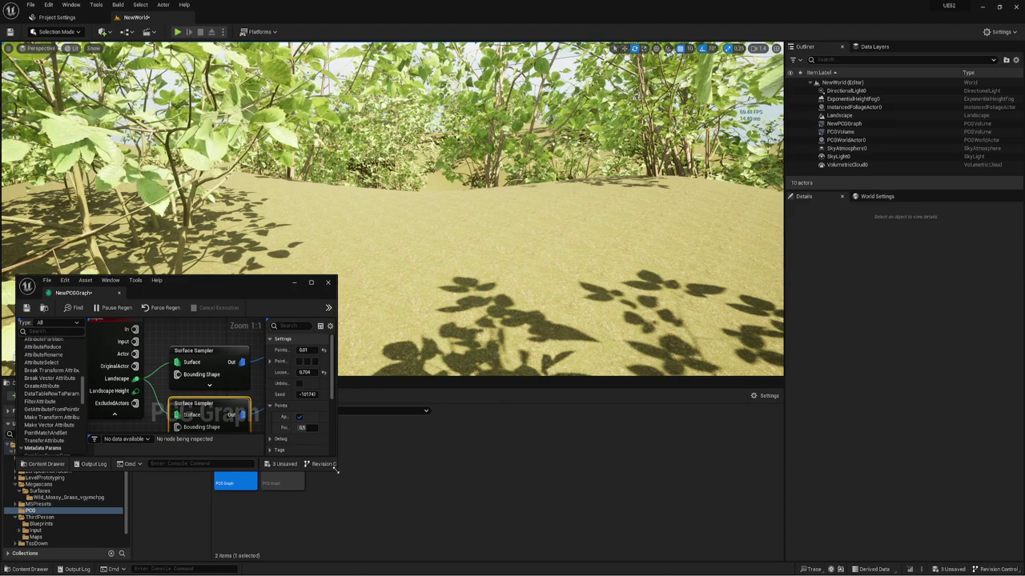
mouse_move(335, 468)
left_mouse_down()
mouse_move(946, 560)
mouse_move(893, 564)
left_mouse_up()
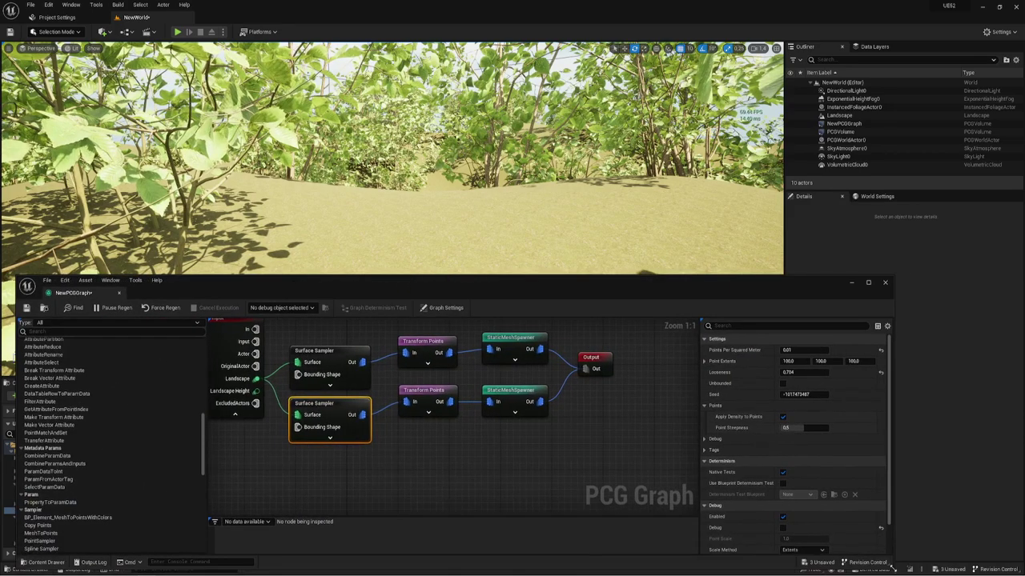
left_click(510, 344)
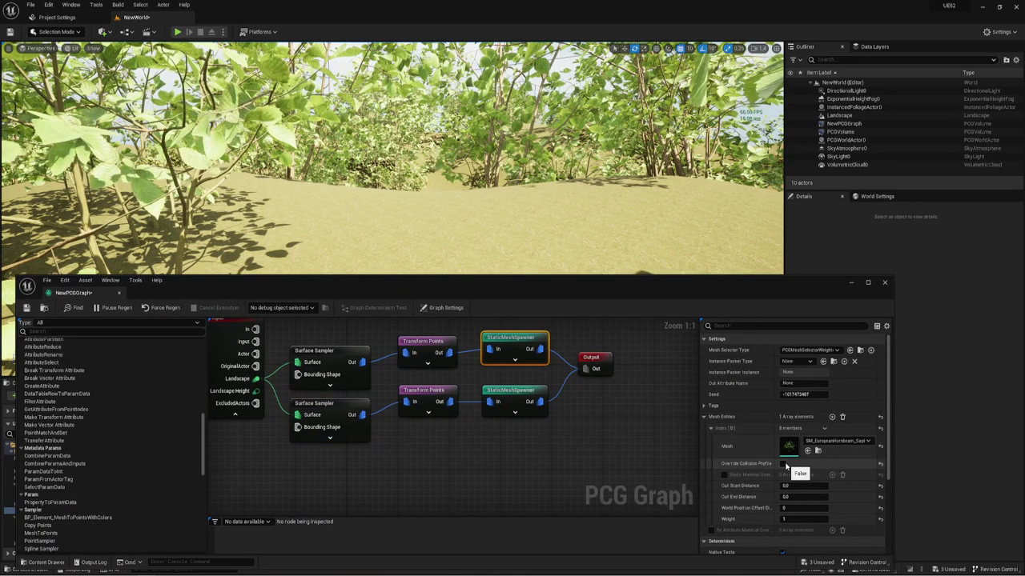
scroll(785, 467, "down", 1)
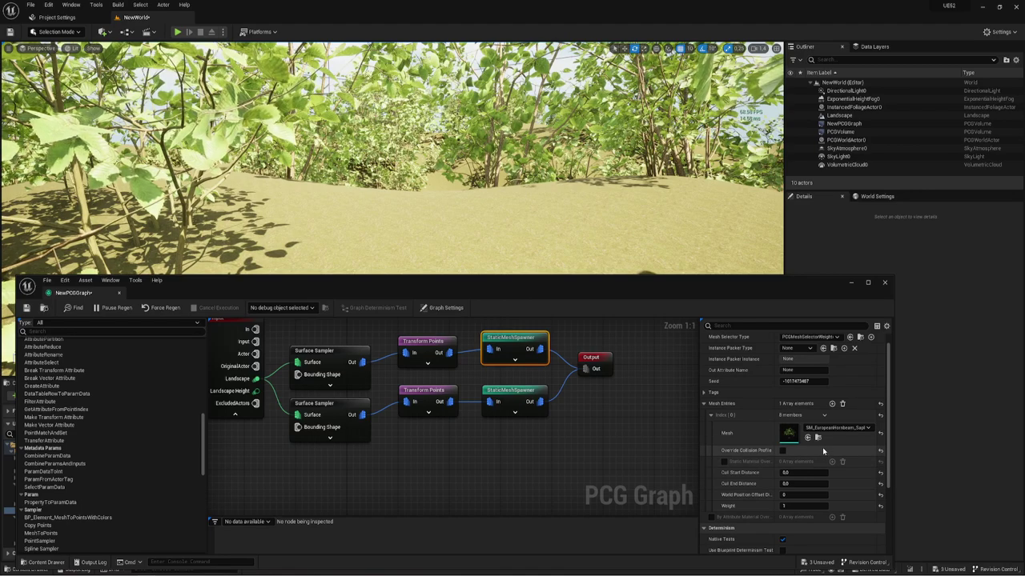
scroll(822, 447, "down", 3)
scroll(822, 447, "down", 5)
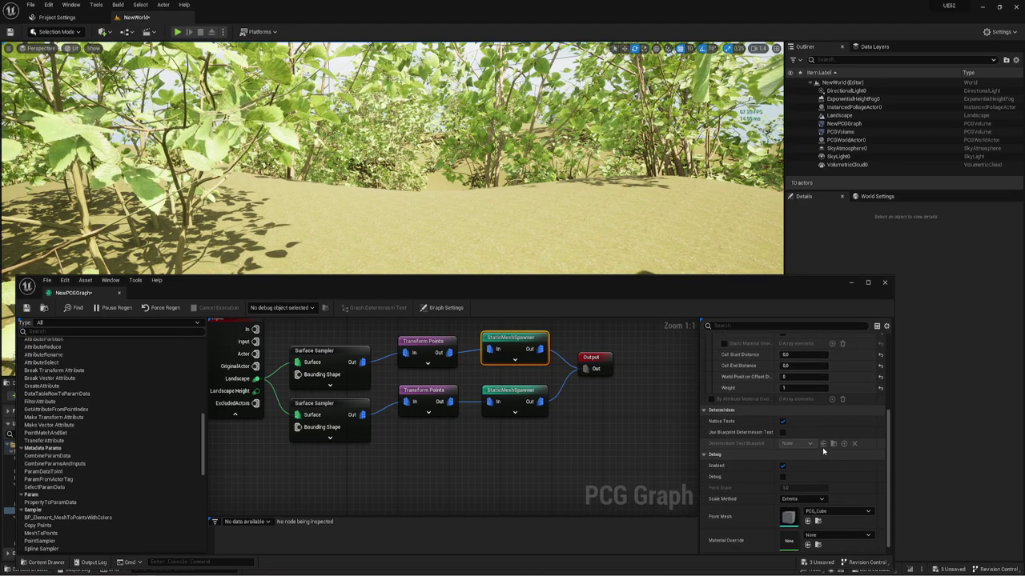
scroll(823, 451, "down", 1)
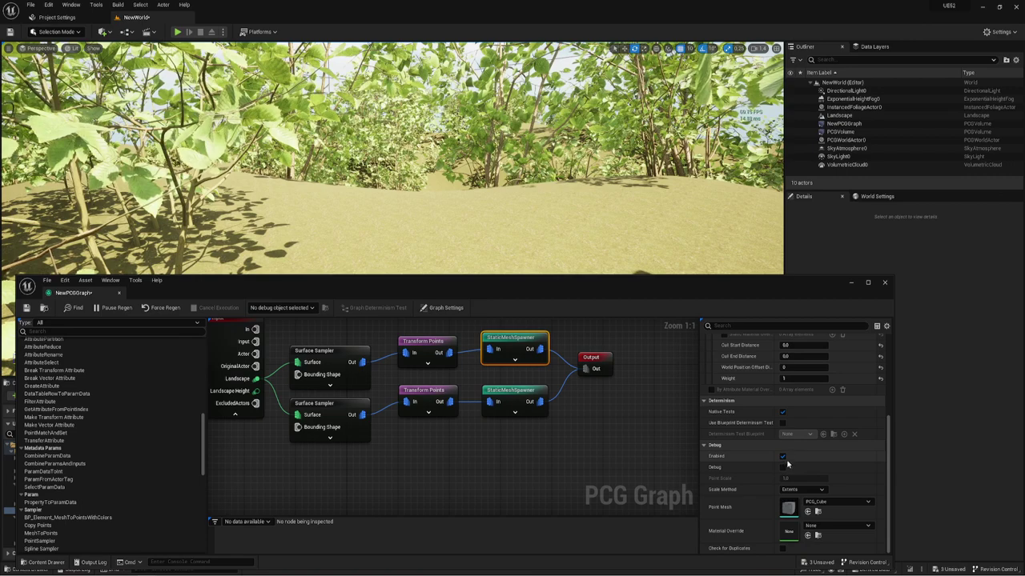
scroll(765, 472, "up", 4)
scroll(765, 473, "up", 2)
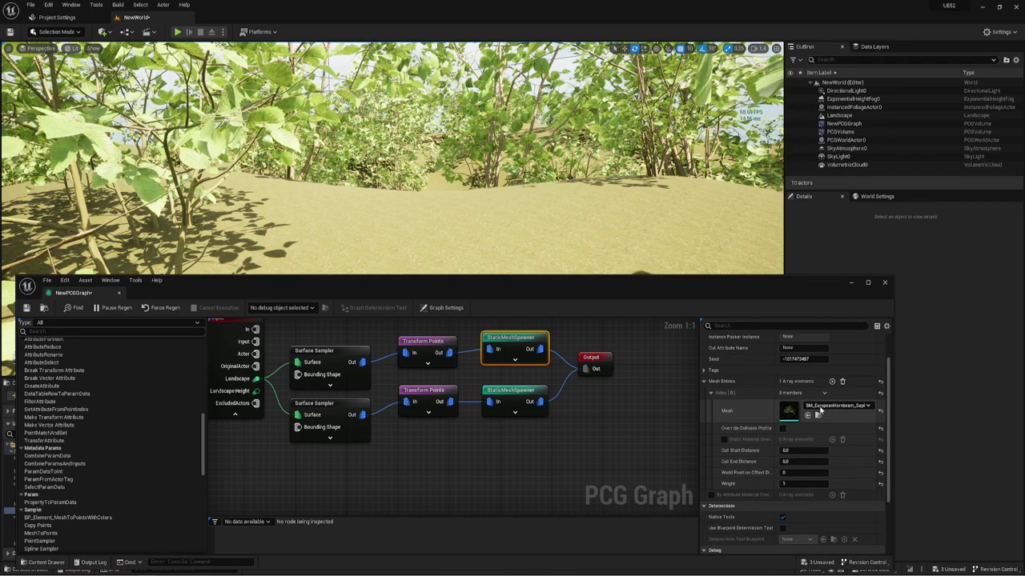
- Enable Override Collision Profile on the hornbeam mesh and keep it on NoCollision
left_click(782, 428)
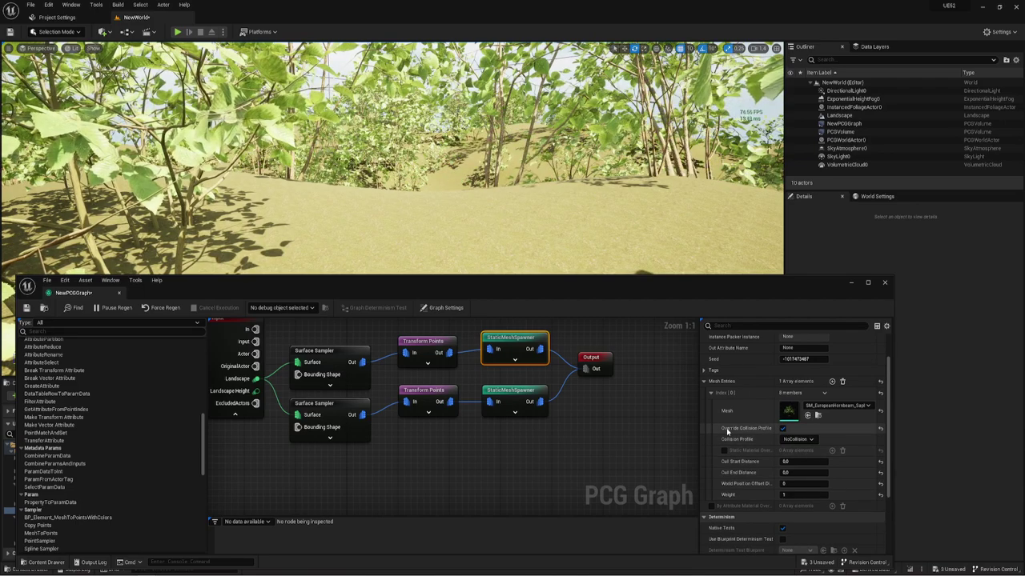
left_click(814, 441)
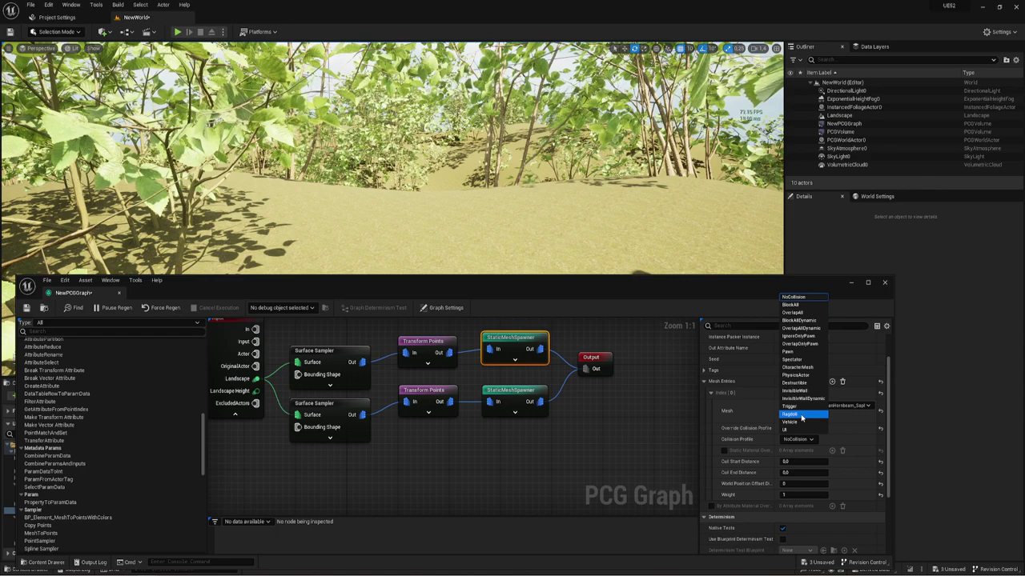
left_click(806, 441)
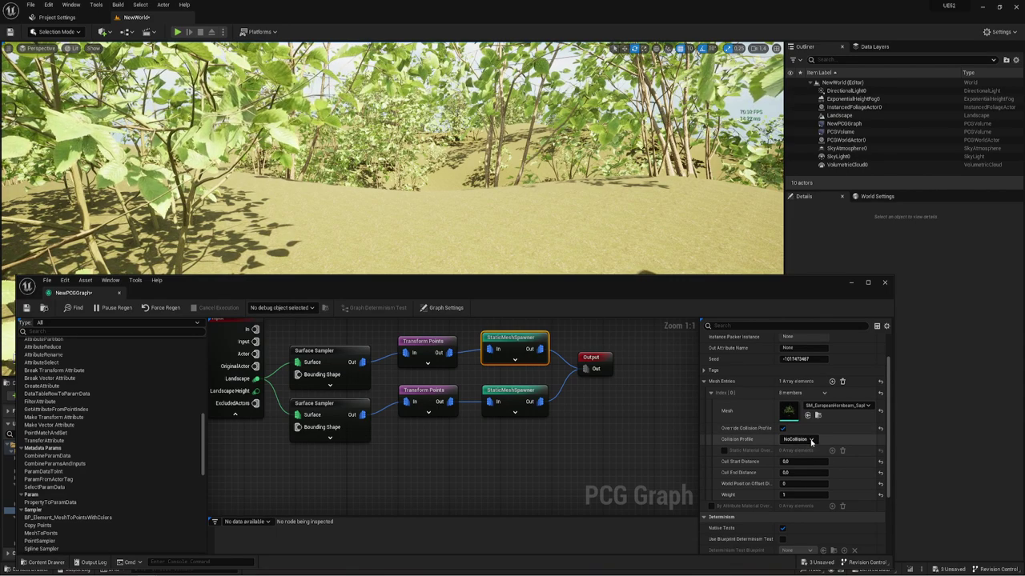
left_click(805, 440)
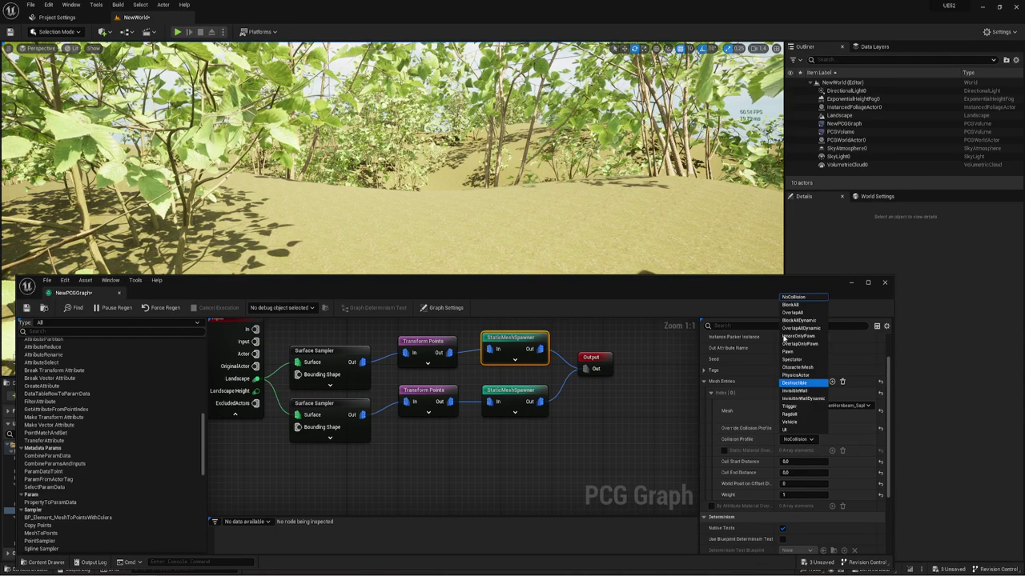
left_click(814, 441)
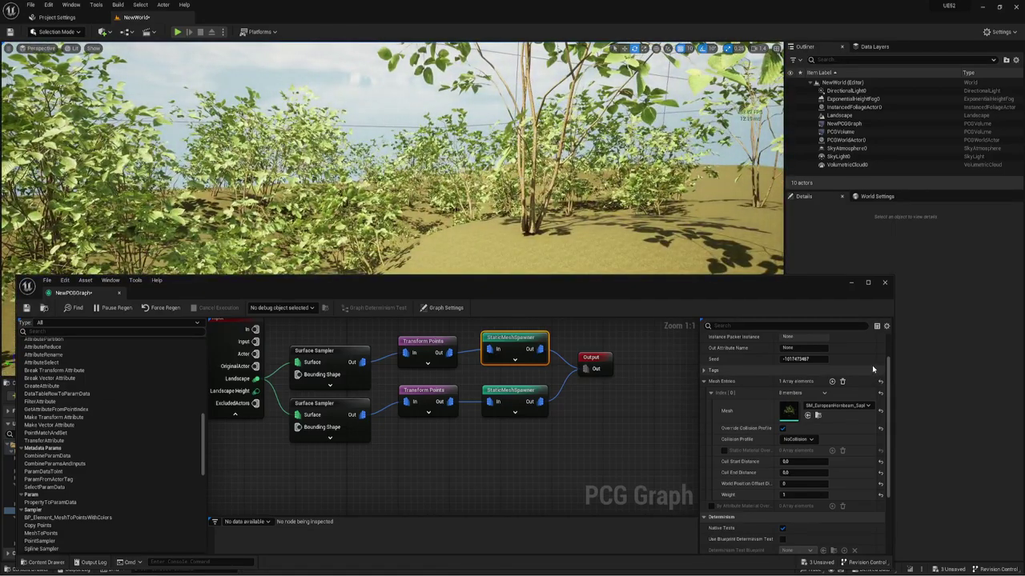
- On the lower StaticMeshSpawner's hornbeam mesh, override collision and choose the Pawn profile
left_click(526, 396)
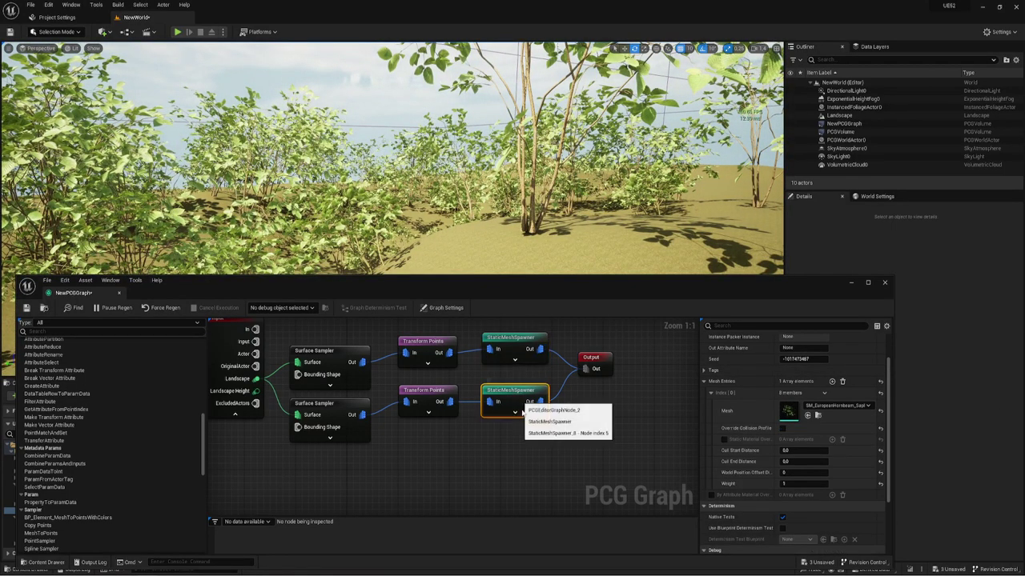
left_click(782, 428)
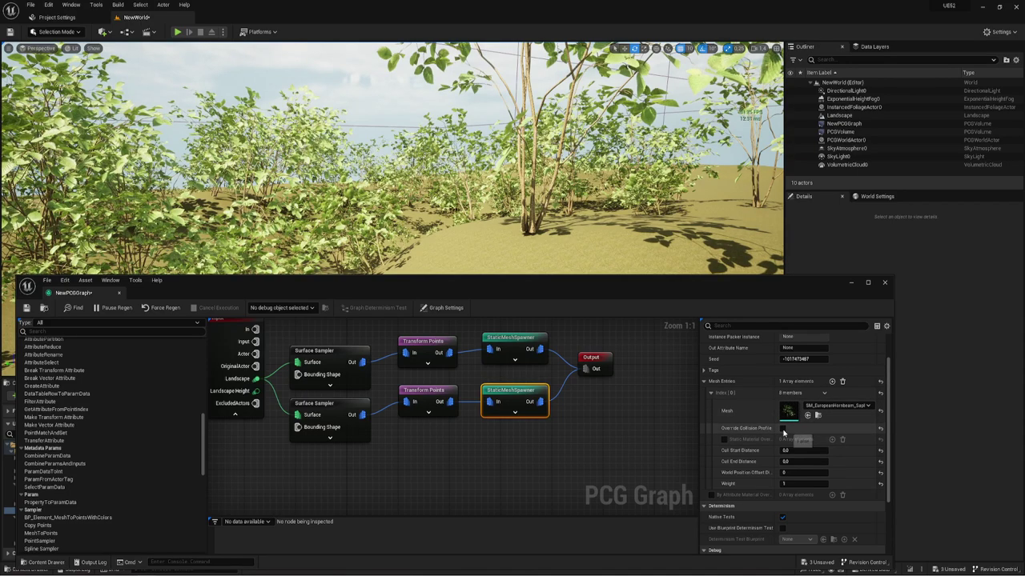
left_click(811, 440)
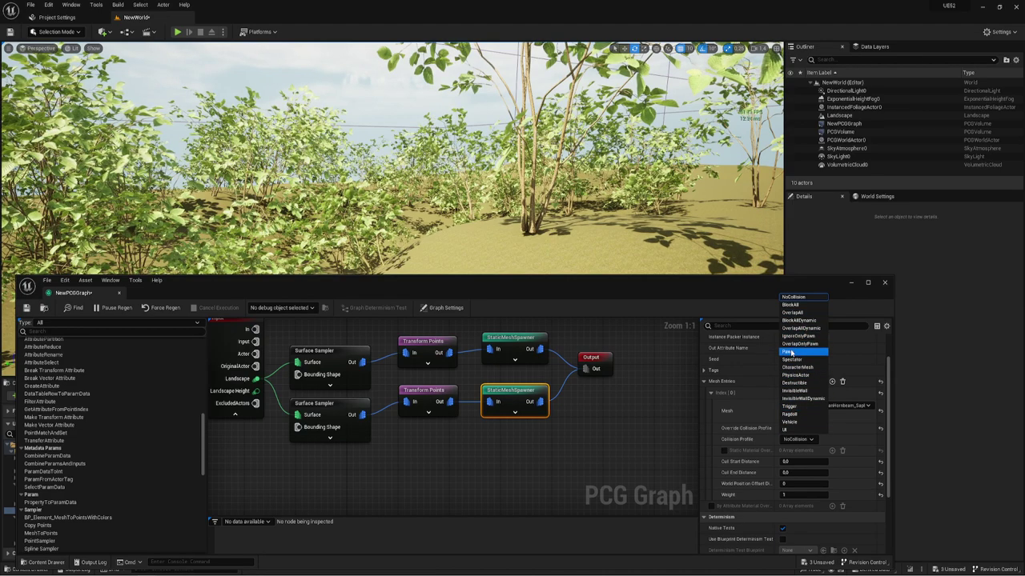
left_click(791, 353)
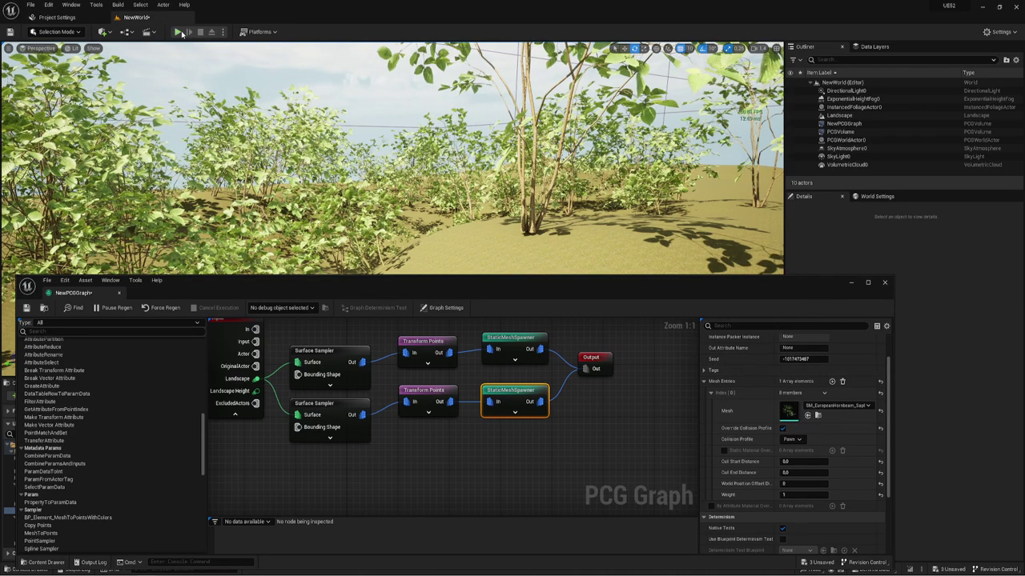
- Play-test the level, walking the character up the hill among the hornbeam trees, then stop
key("alt+p")
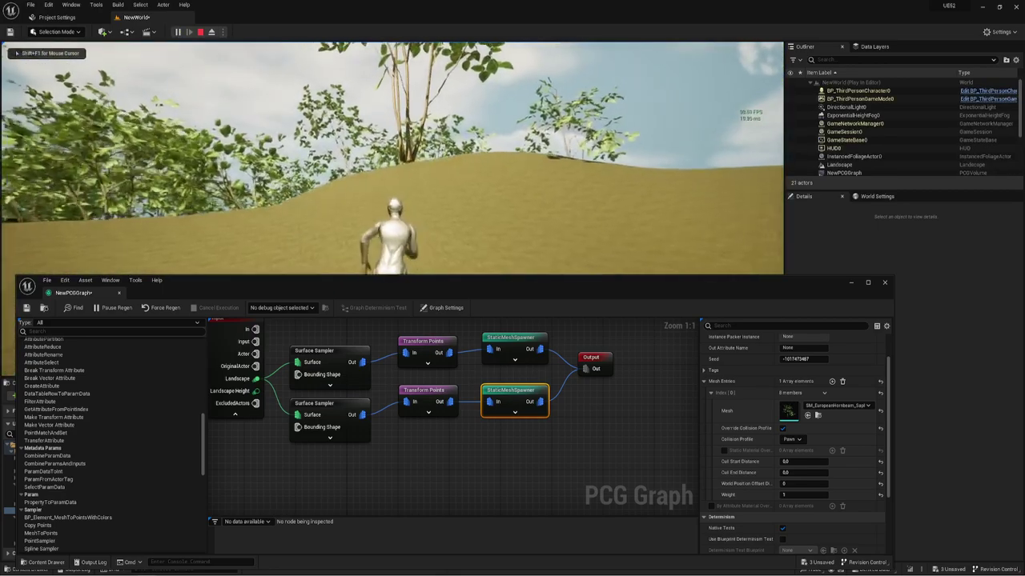
key("w")
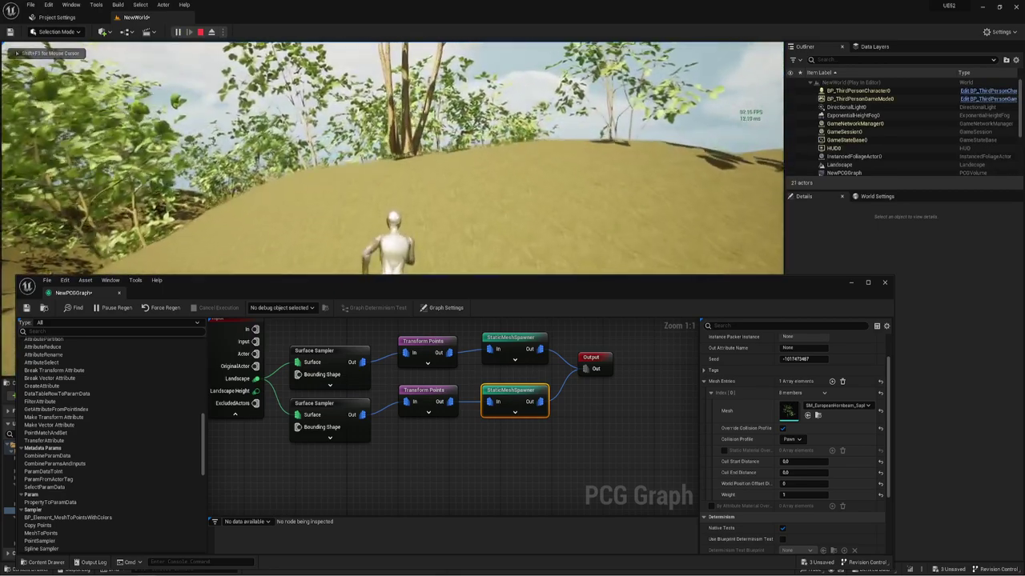
key("w")
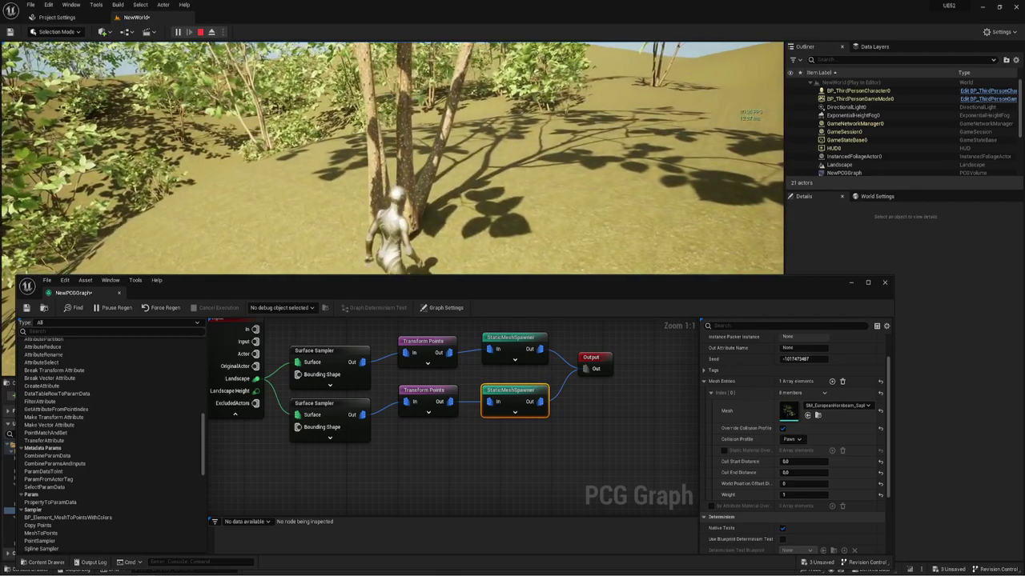
key("w")
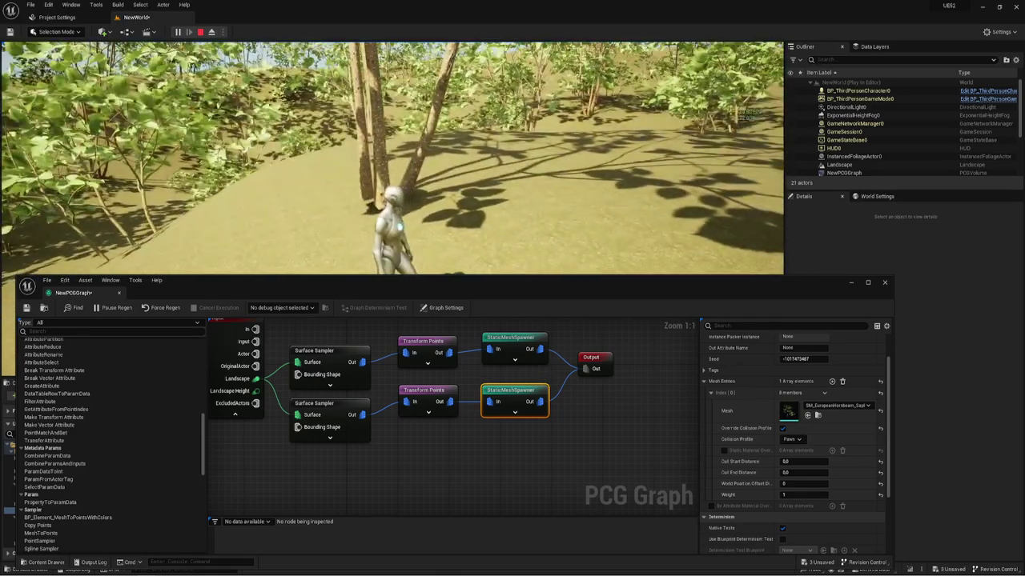
key("w")
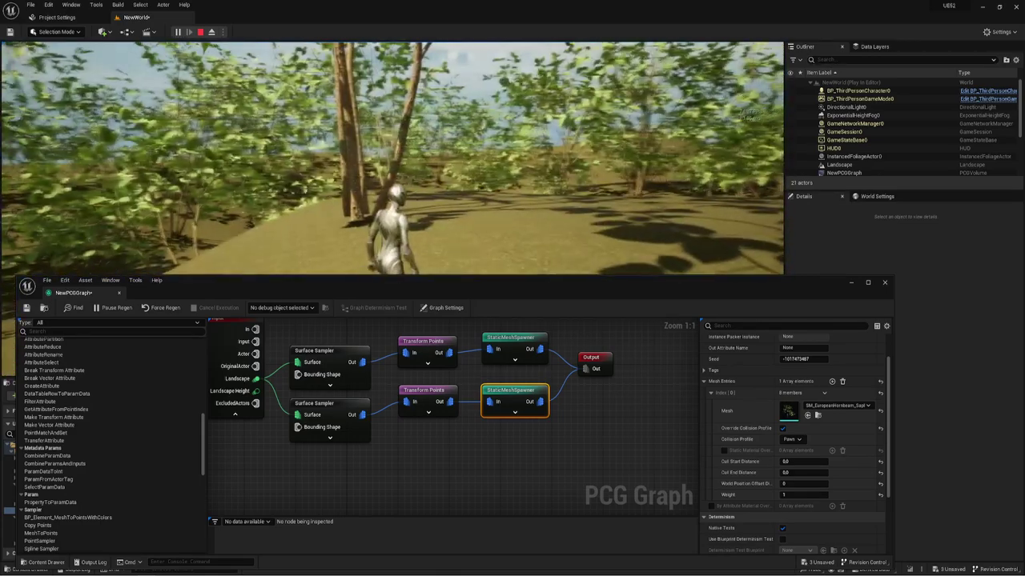
key("Escape")
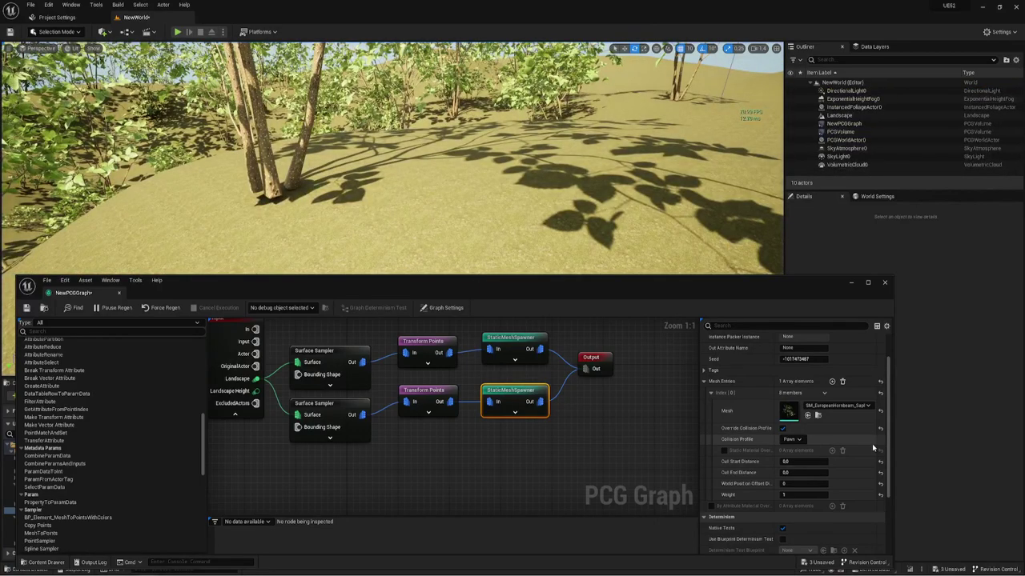
- Set the lower spawner's tree mesh collision profile to NoCollision
left_click(794, 439)
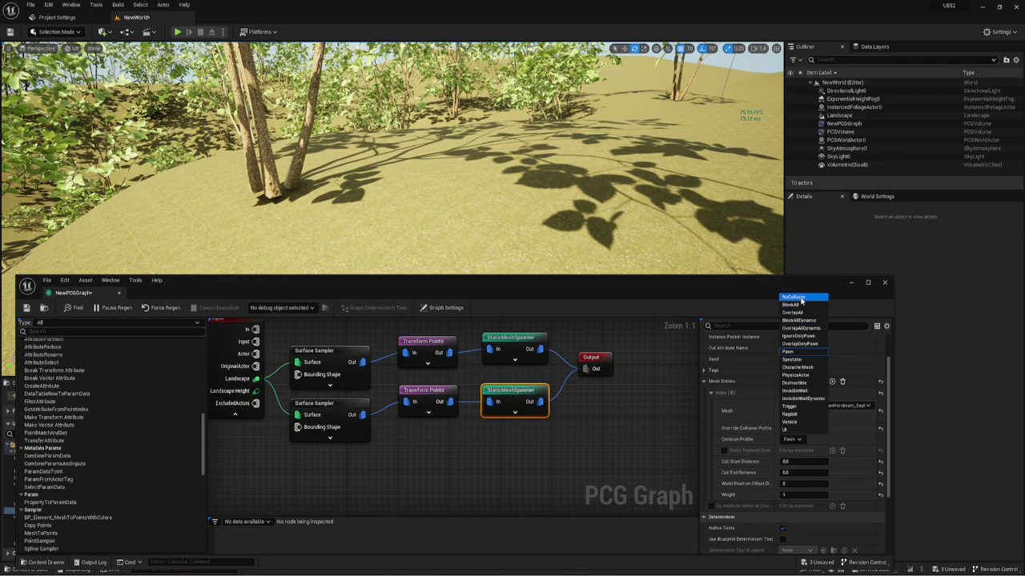
left_click(801, 299)
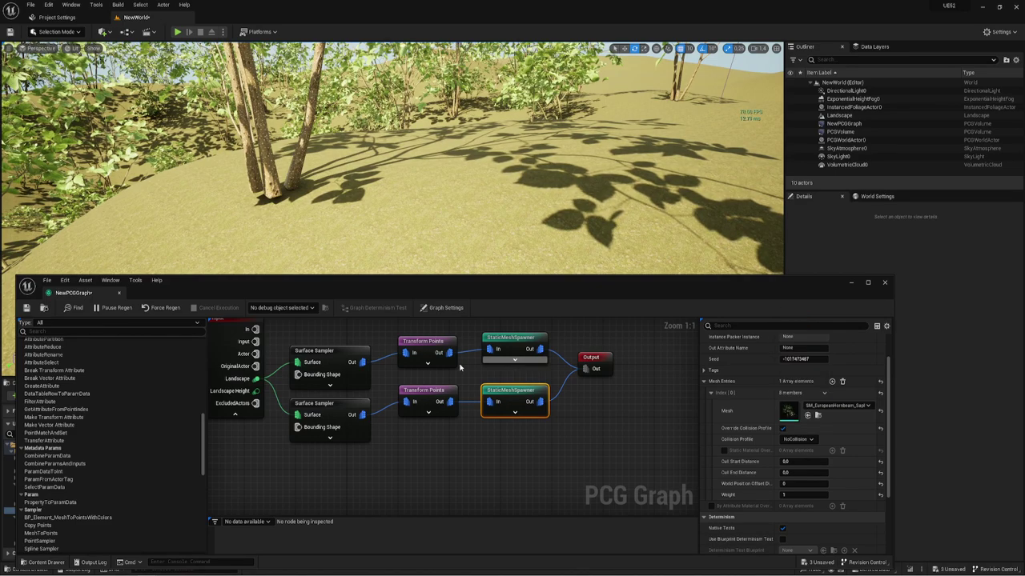
left_click(448, 424)
right_click_drag(448, 424, 456, 416)
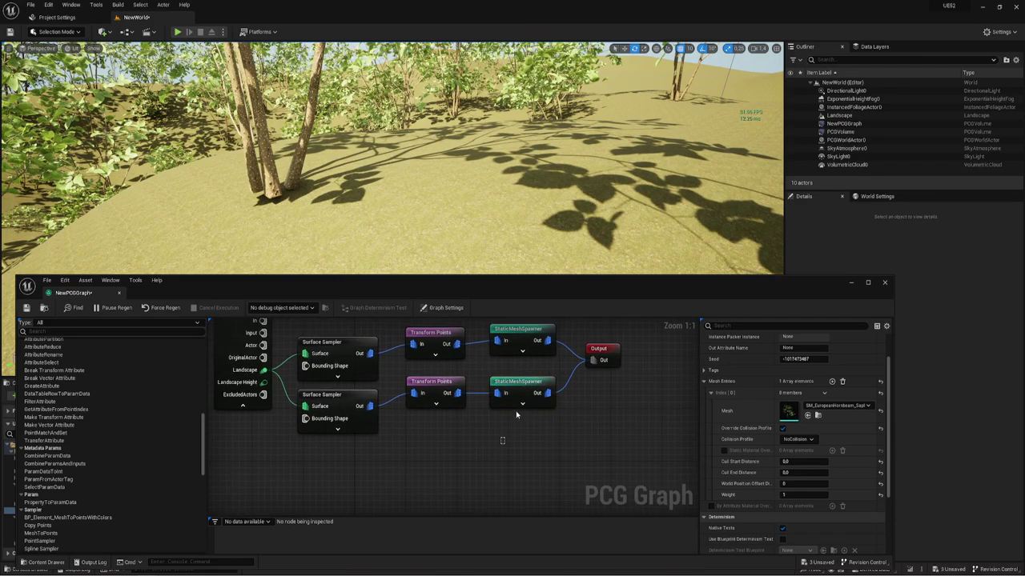
- Delete the lower StaticMeshSpawner node from the PCG graph
right_click(546, 384)
left_click(576, 395)
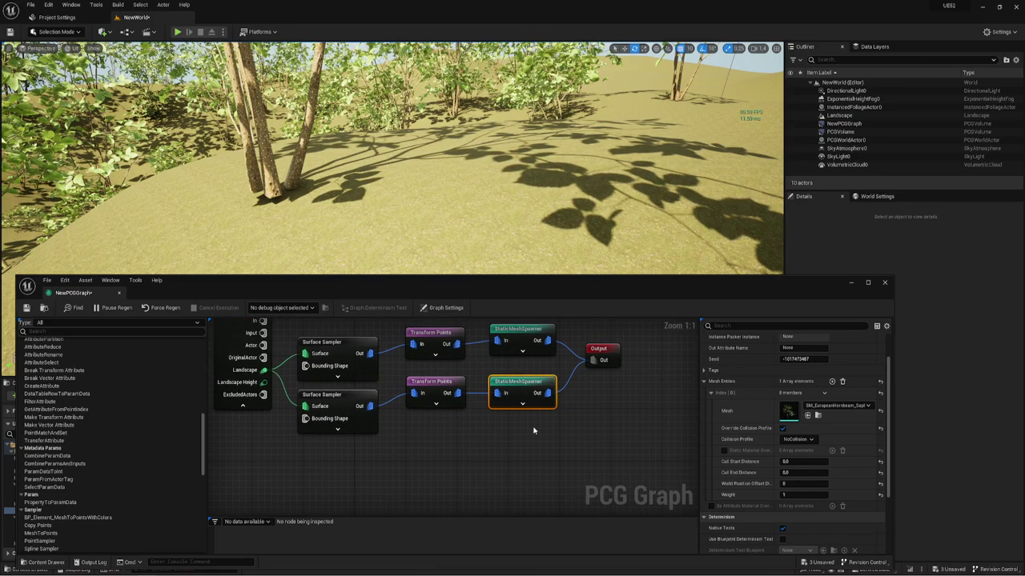
key("Delete")
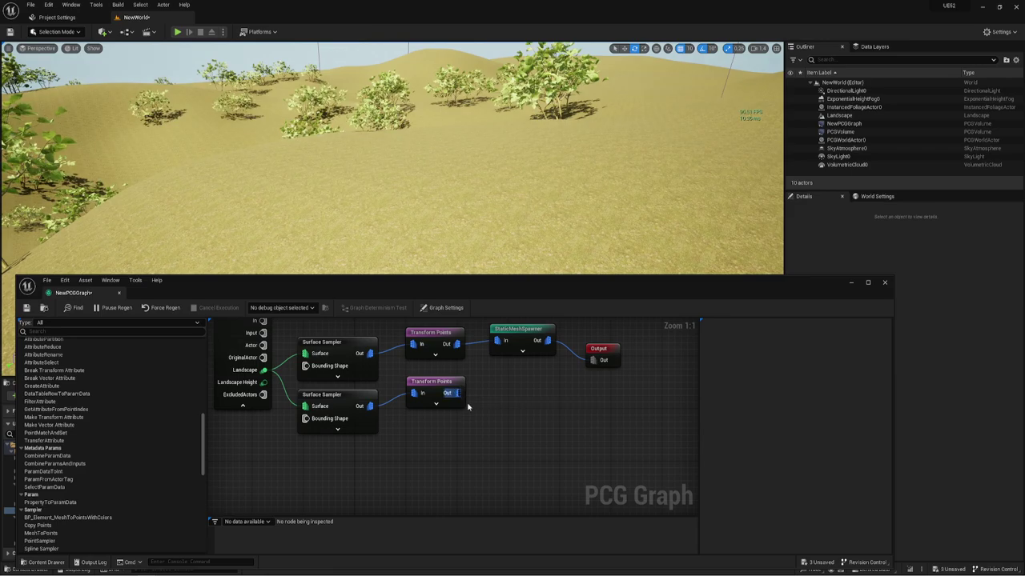
- Add a Spawn Actor node from the lower Transform Points' Out pin, wired into the Output node
left_click_drag(468, 407, 477, 412)
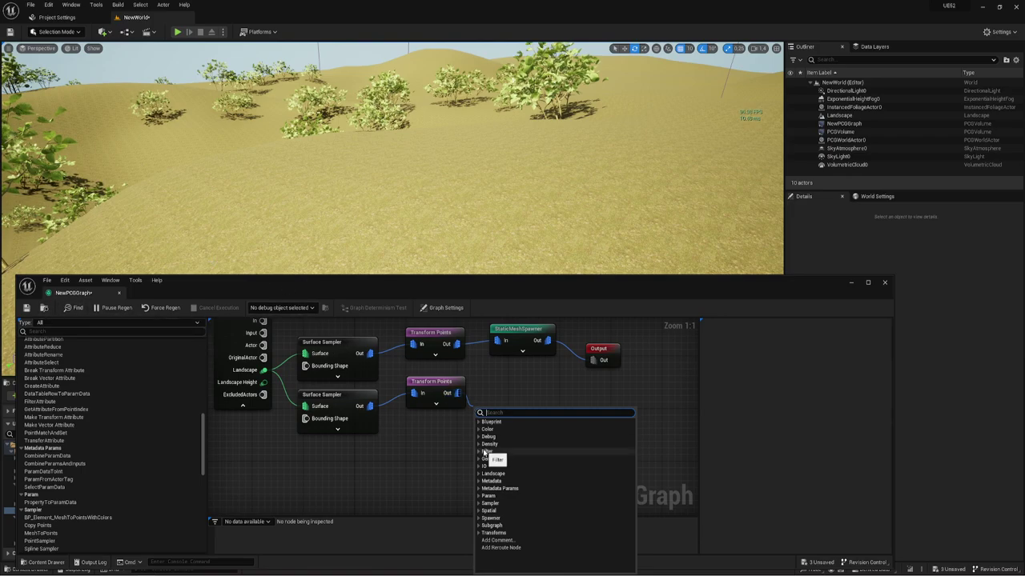
type("actor")
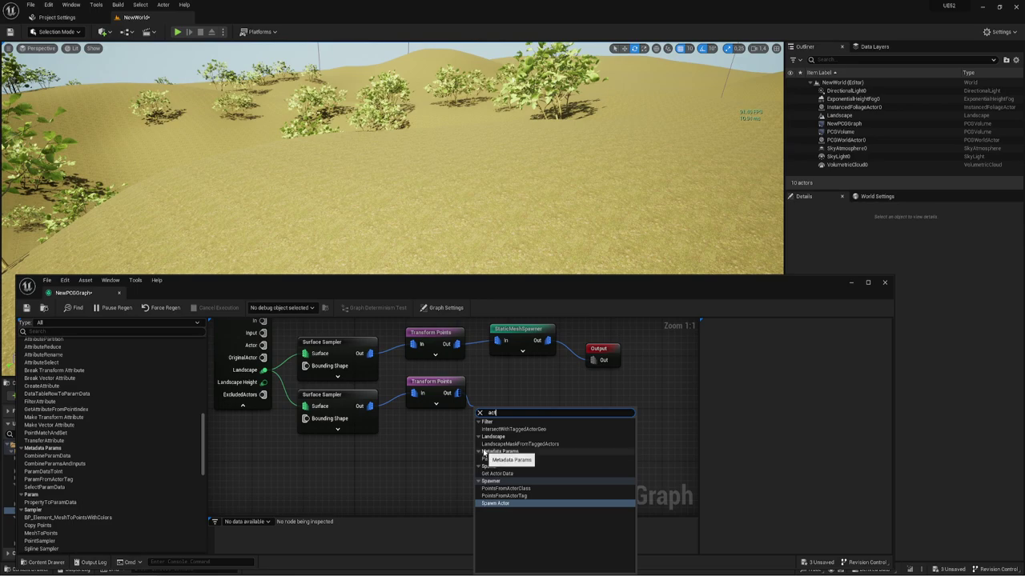
left_click(496, 504)
mouse_move(503, 416)
left_mouse_down()
mouse_move(527, 388)
mouse_move(591, 362)
left_mouse_up()
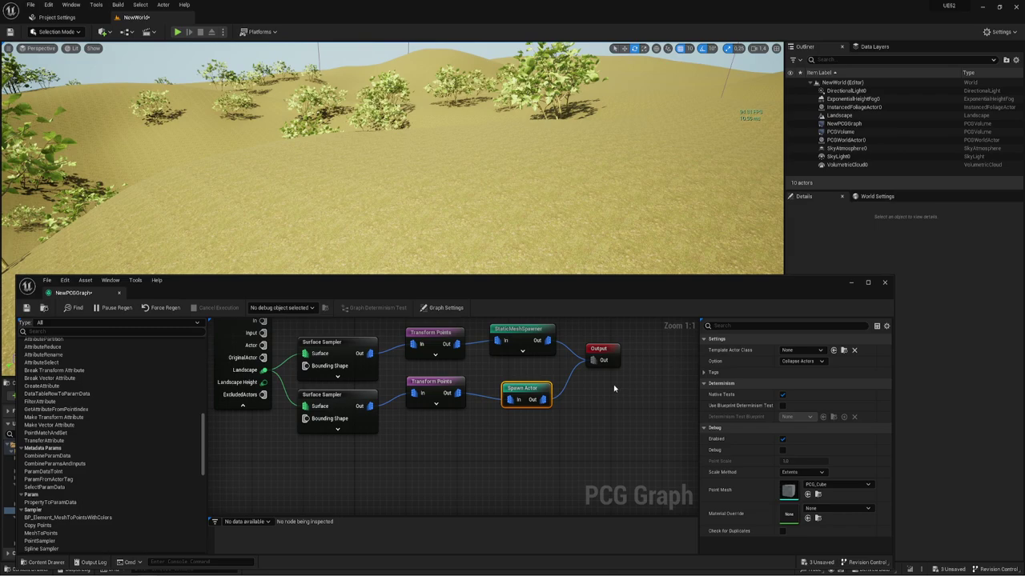
- Set the Spawn Actor node's Template Actor Class to TriggerBox
left_click(803, 349)
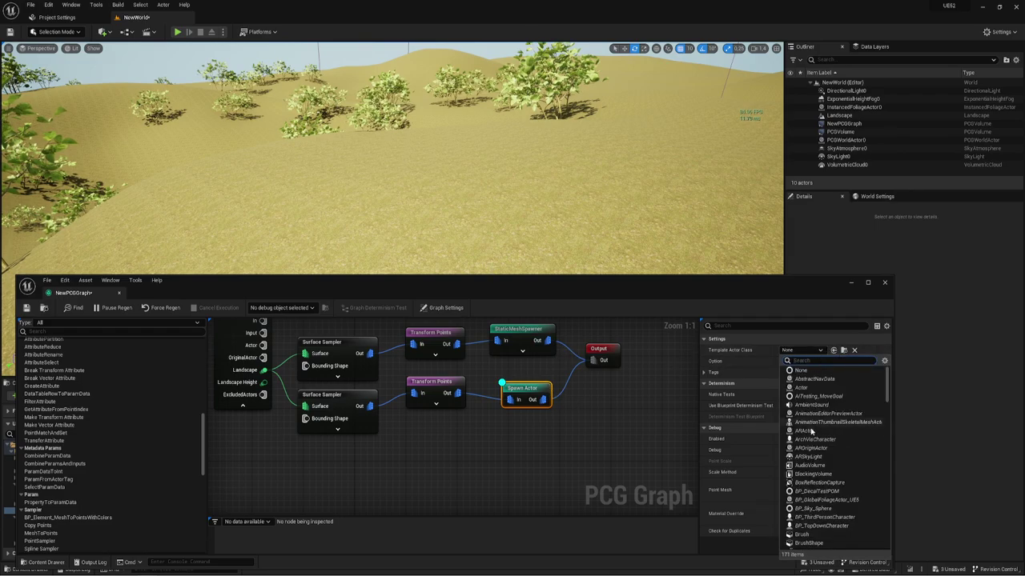
left_click(546, 438)
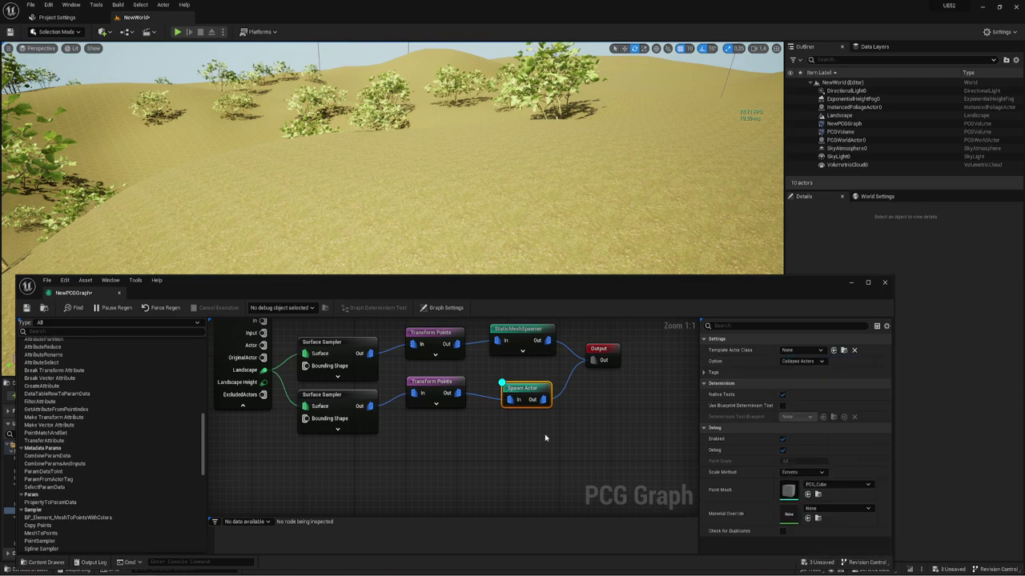
double_click(530, 389)
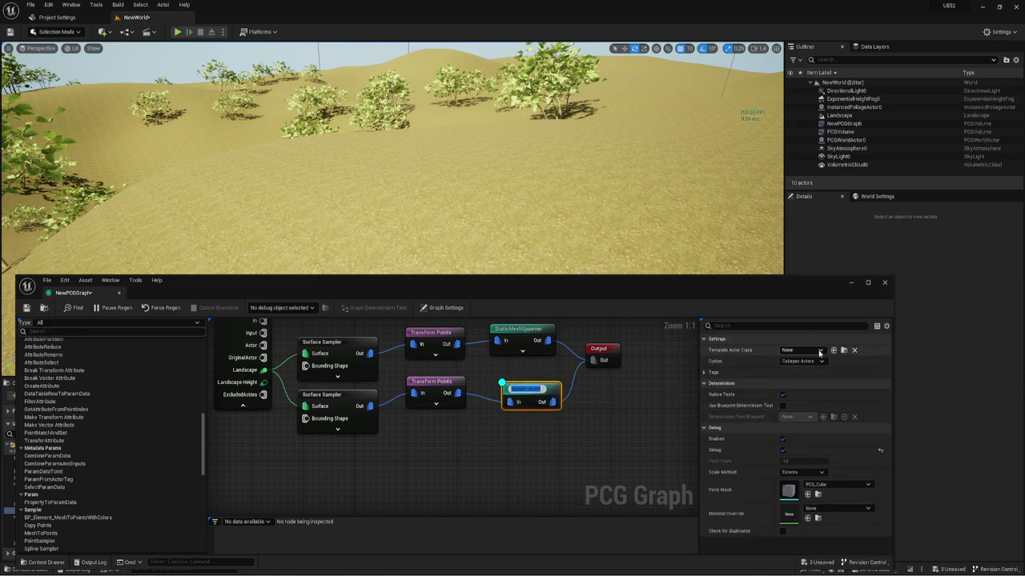
left_click(819, 352)
left_click(819, 351)
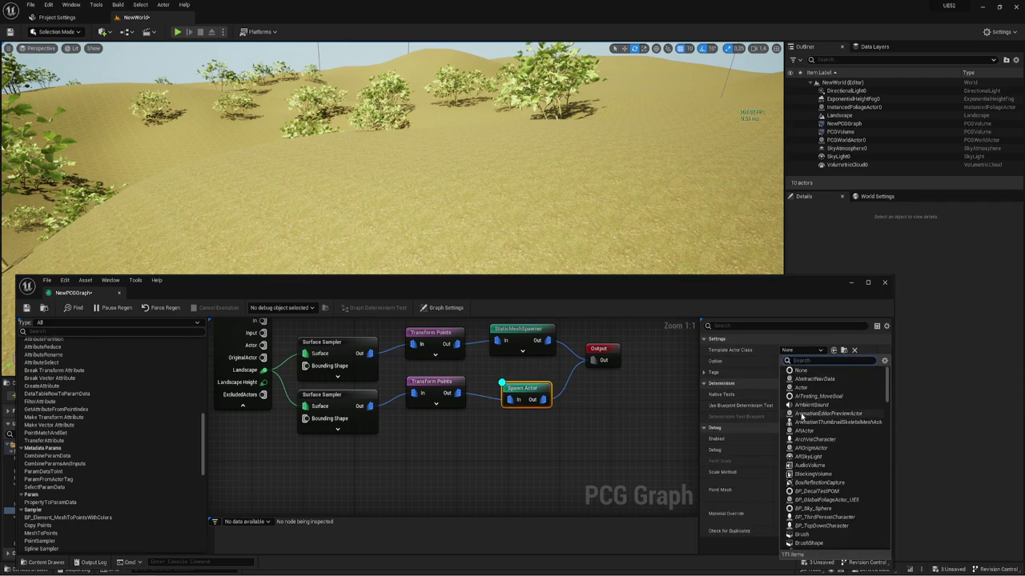
scroll(805, 425, "down", 3)
scroll(817, 449, "down", 3)
scroll(829, 472, "down", 2)
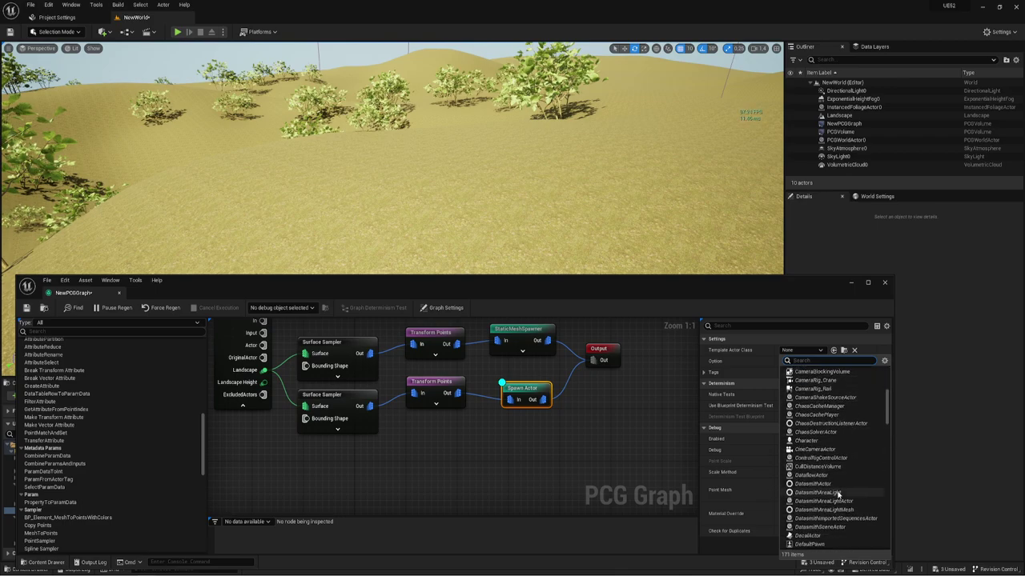
scroll(838, 494, "down", 2)
scroll(837, 492, "down", 2)
scroll(836, 490, "down", 2)
scroll(833, 487, "down", 2)
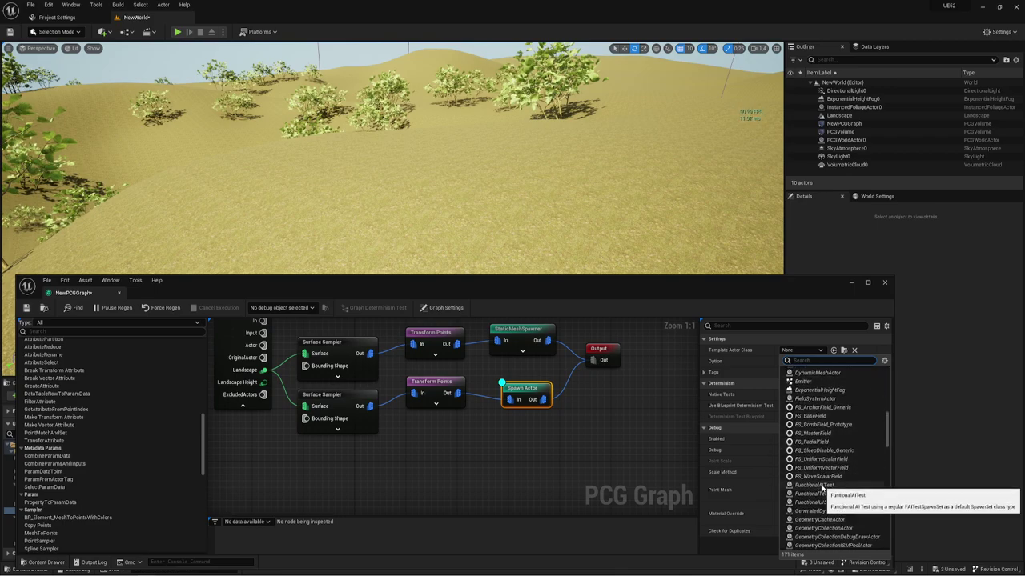
scroll(812, 480, "down", 2)
scroll(813, 474, "down", 1)
scroll(812, 467, "down", 1)
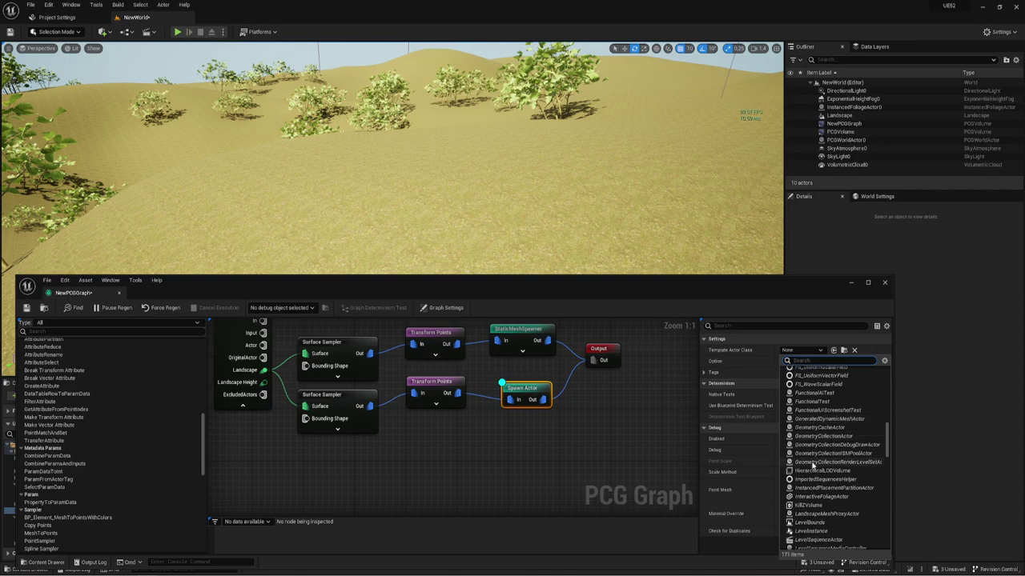
scroll(814, 469, "down", 3)
scroll(818, 471, "down", 2)
scroll(818, 471, "down", 3)
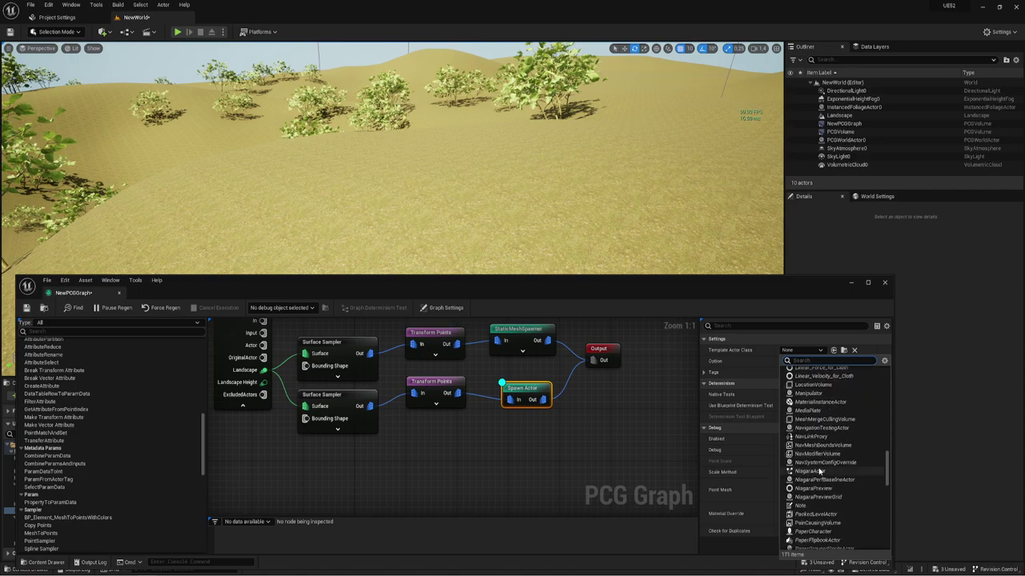
scroll(812, 470, "down", 4)
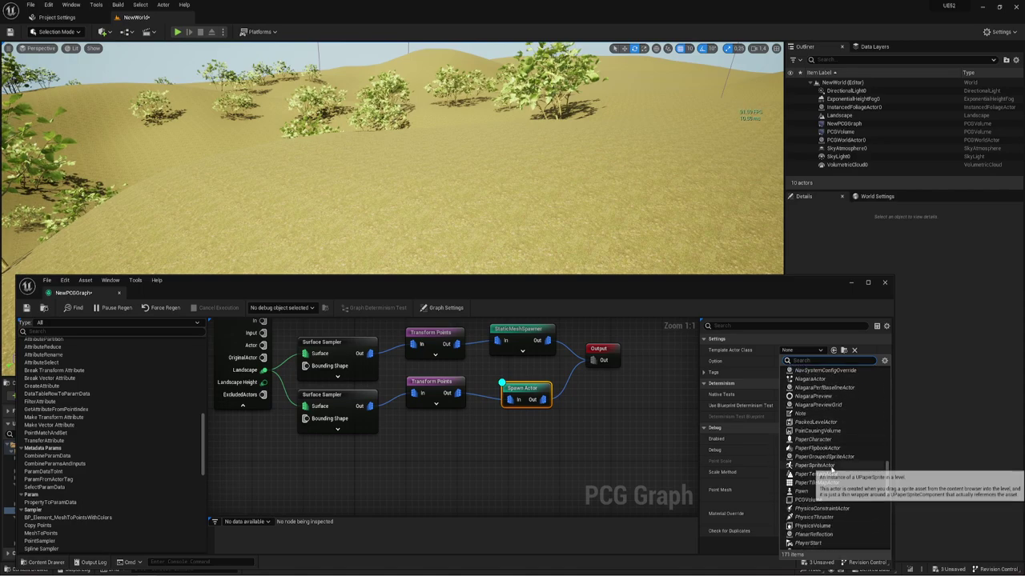
scroll(811, 470, "down", 2)
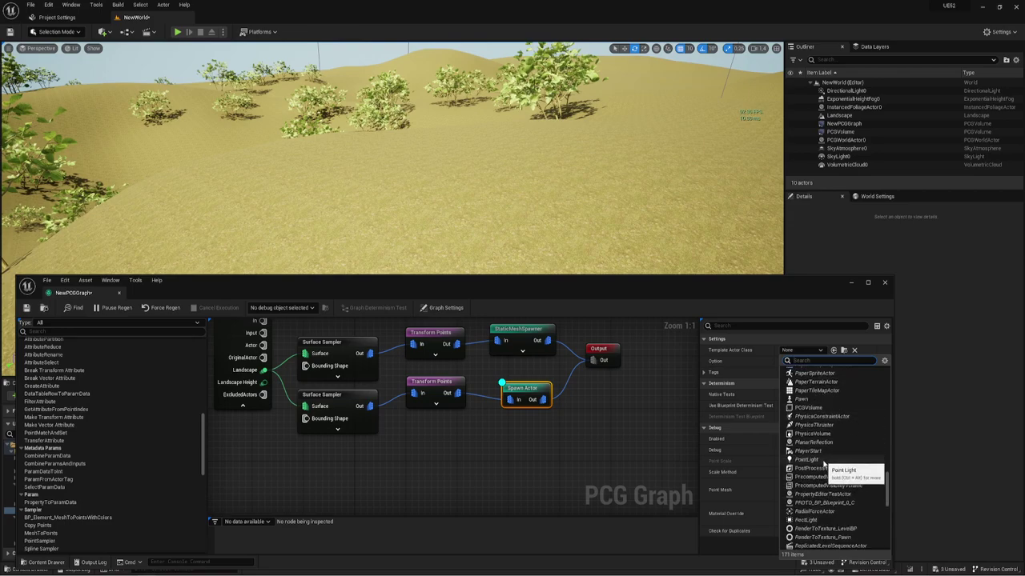
scroll(824, 468, "down", 1)
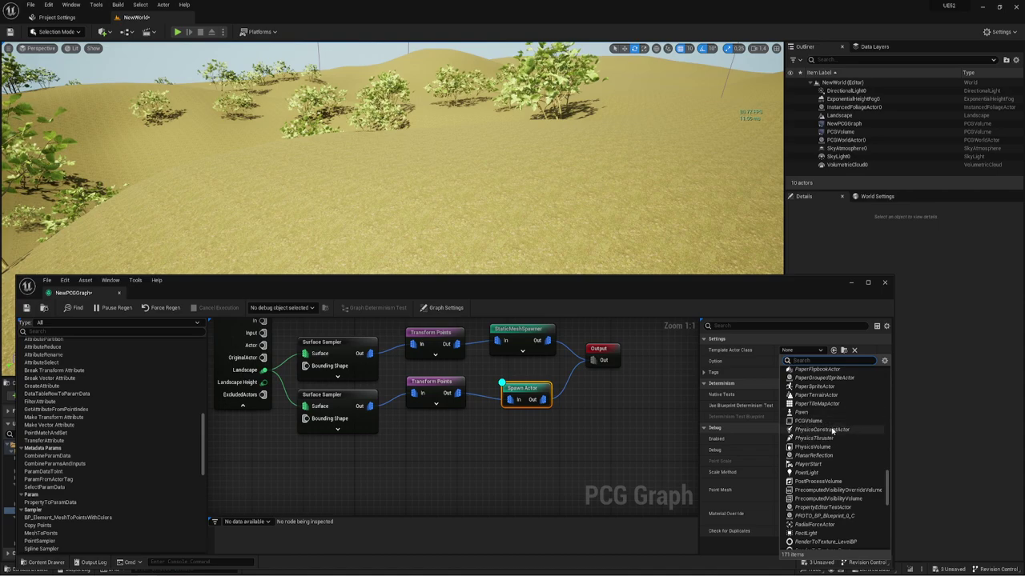
scroll(828, 425, "down", 3)
scroll(832, 433, "down", 4)
scroll(833, 430, "down", 3)
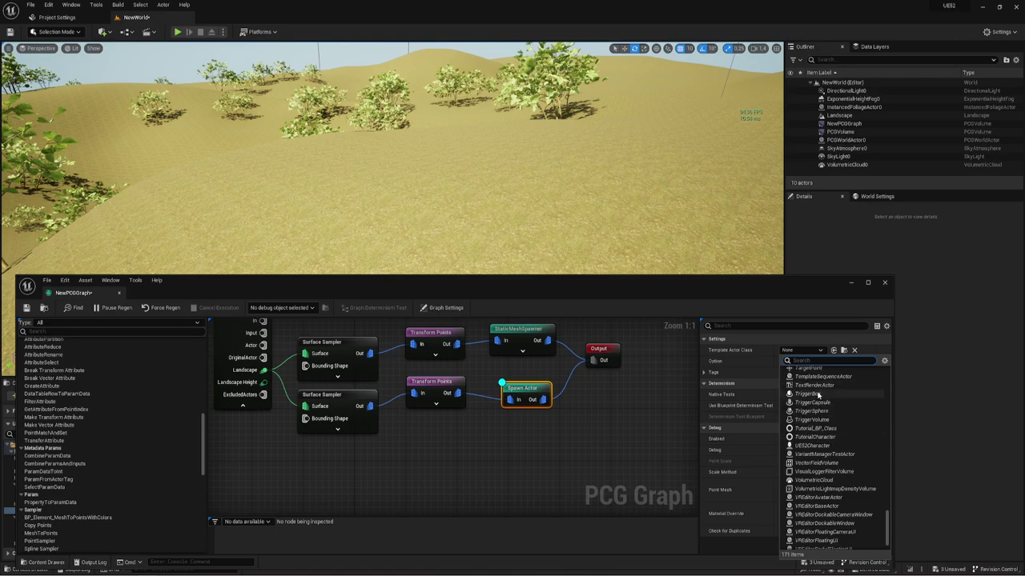
left_click(809, 394)
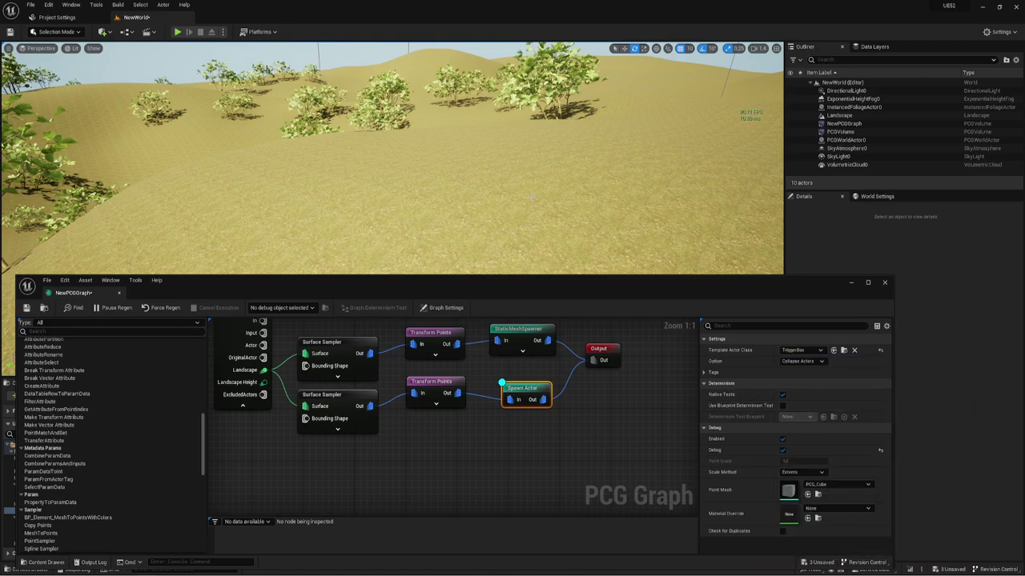
- Dock the PCG graph into the main editor and return to the NewWorld level
right_click_drag(577, 224, 544, 184)
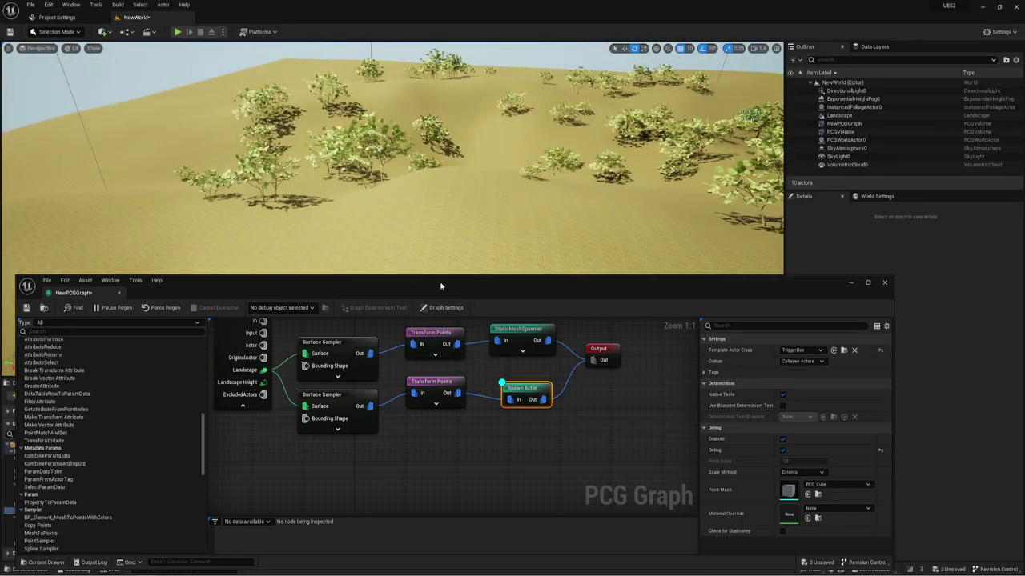
left_click_drag(80, 292, 168, 24)
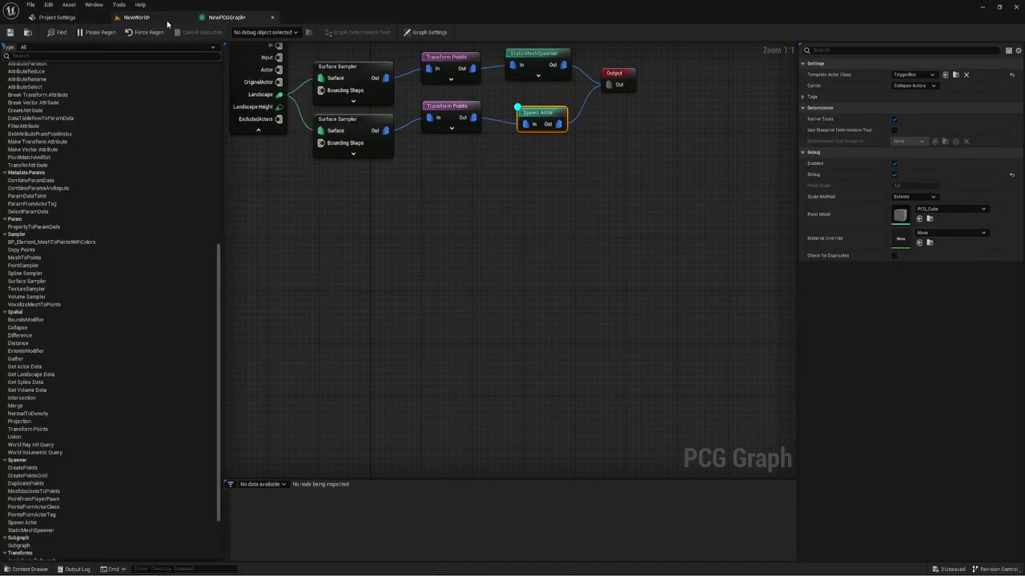
left_click(136, 17)
- Create an Actor-based Blueprint Class named AC_Actor in the PCG folder and open it
right_click(376, 444)
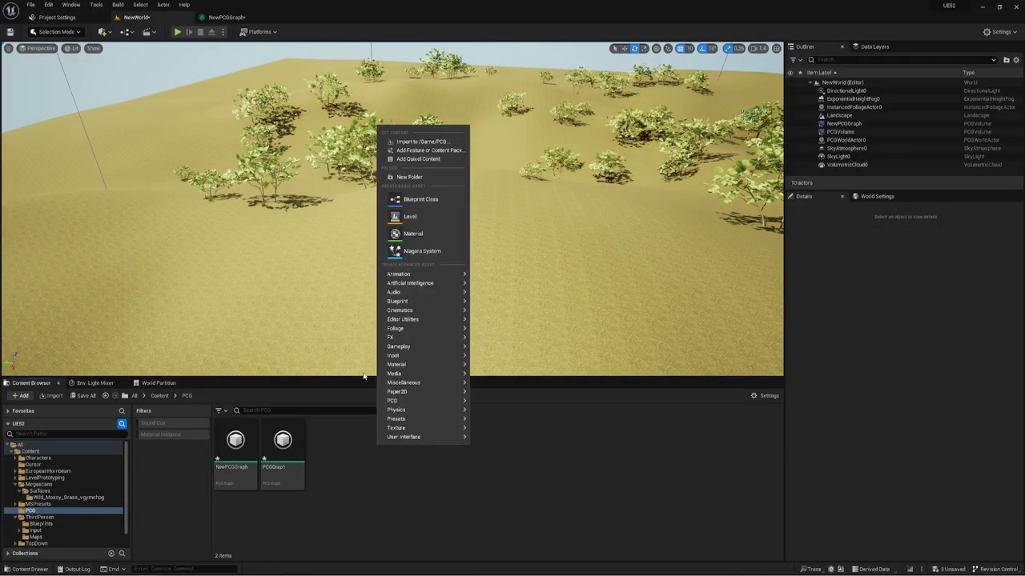
left_click(409, 201)
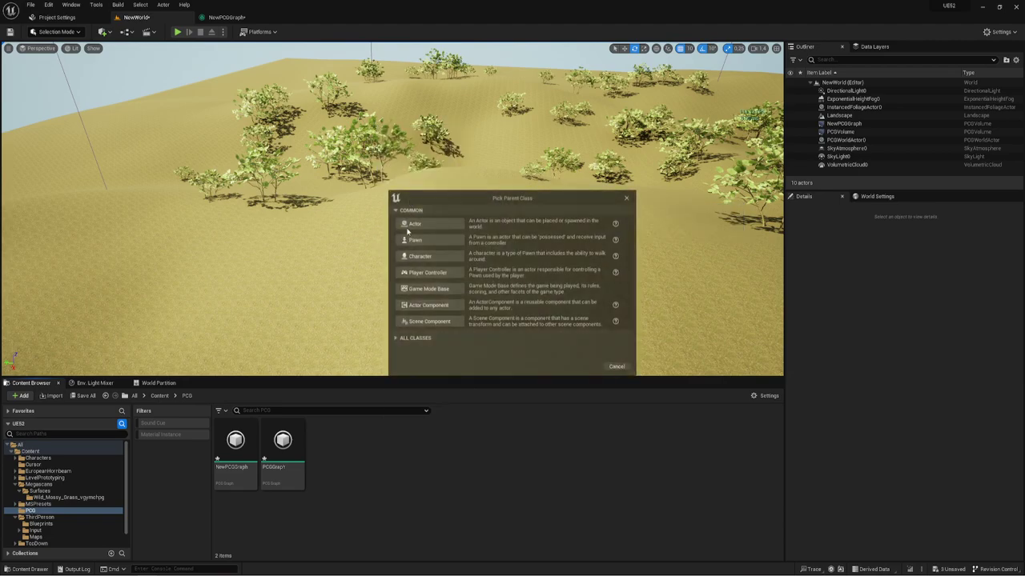
left_click(429, 222)
type("AC_ACtor")
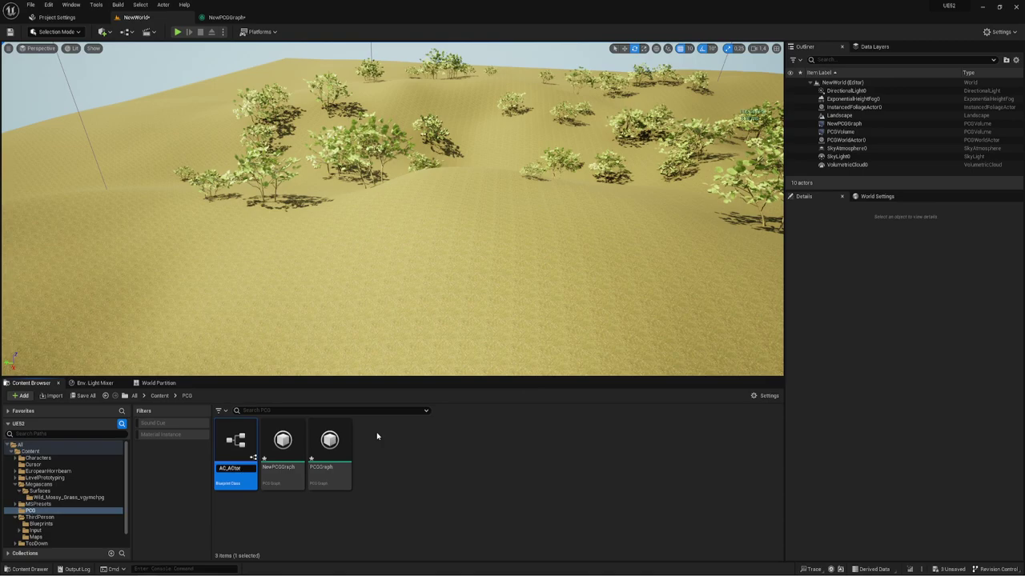
key("Return")
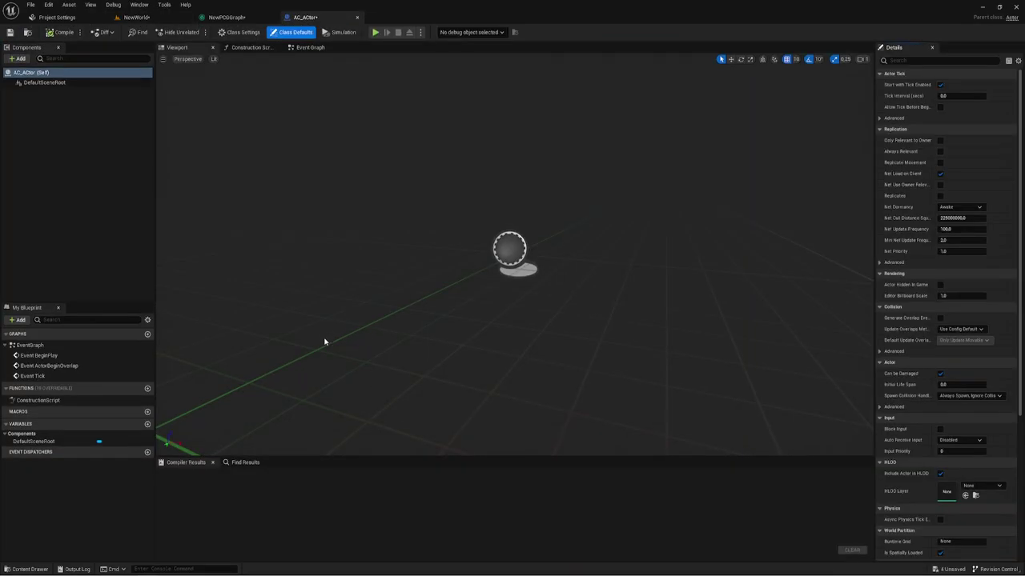
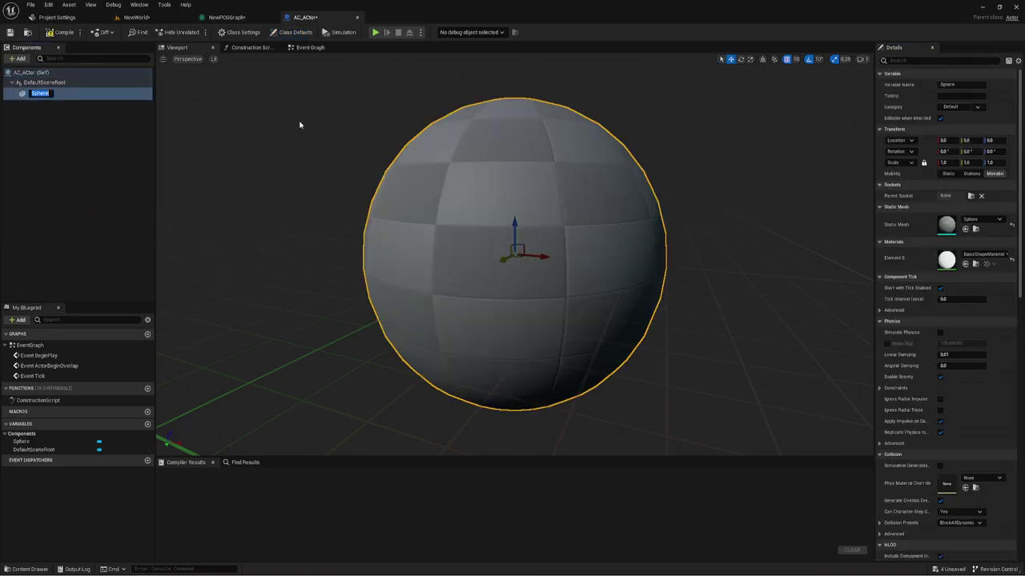
- Raise the AC_ACtor Sphere component to Location Z 30 and compile the Blueprint
left_click_drag(514, 229, 516, 140)
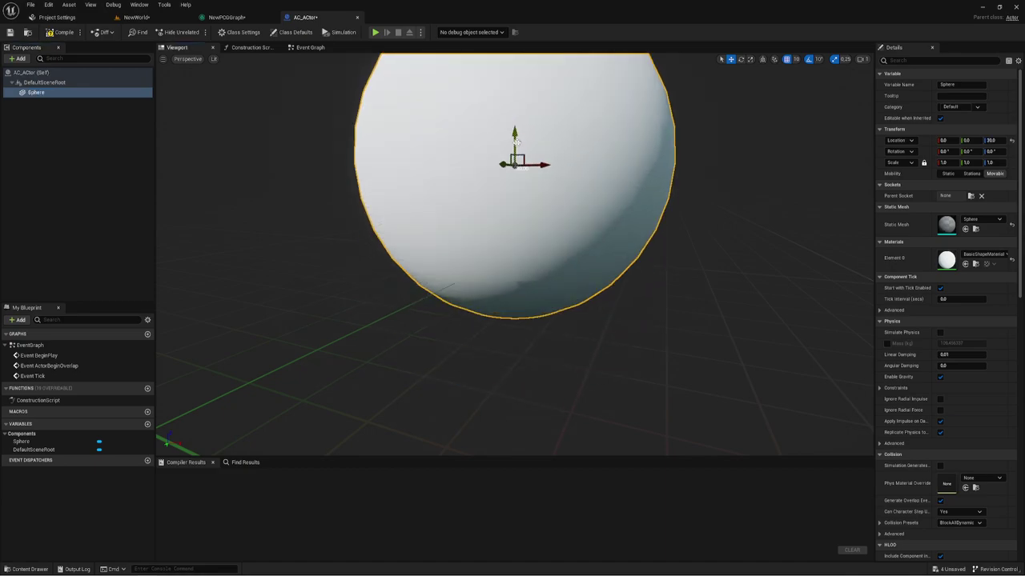
left_click(308, 47)
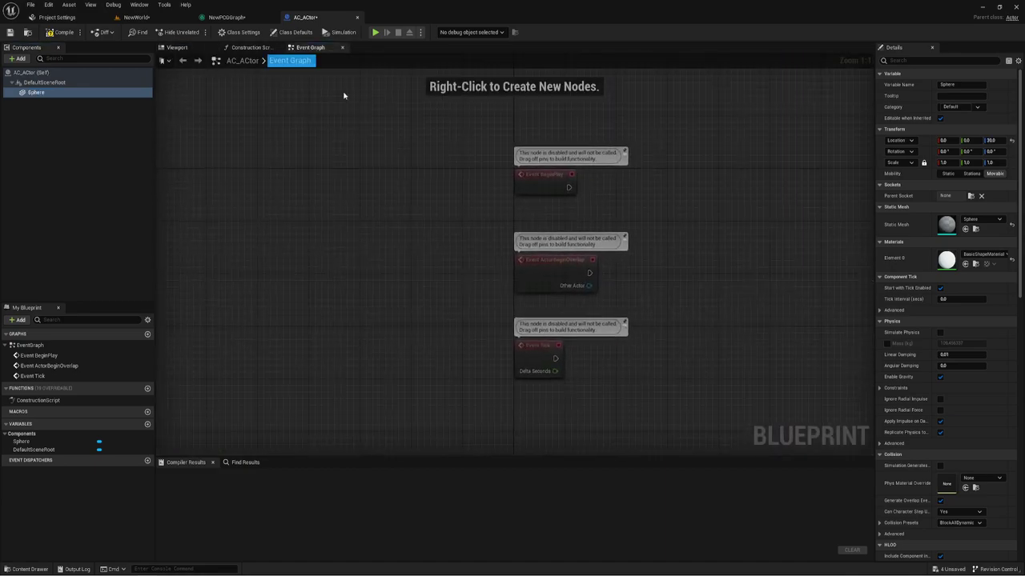
left_click_drag(448, 136, 503, 427)
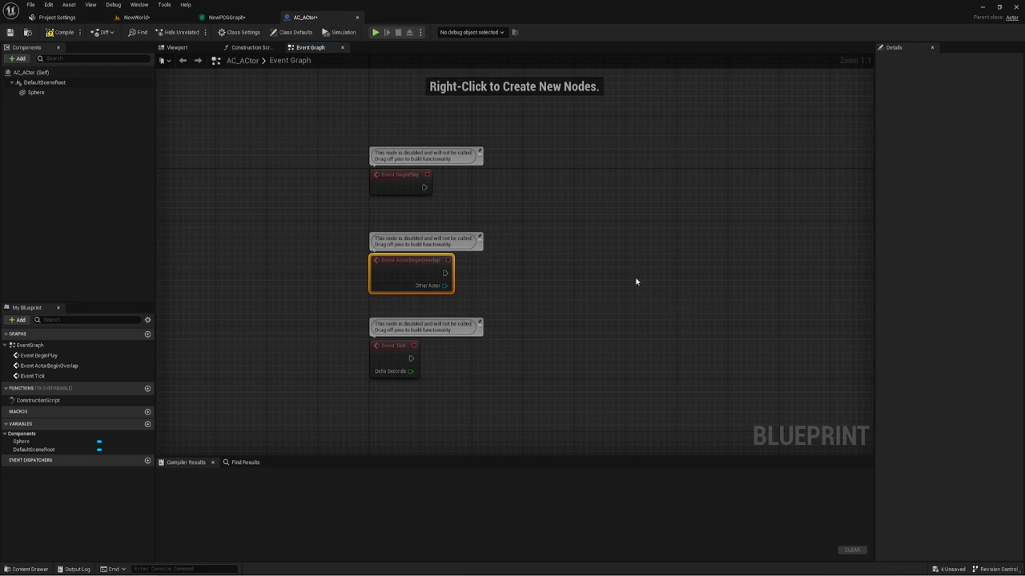
right_click_drag(636, 281, 515, 325)
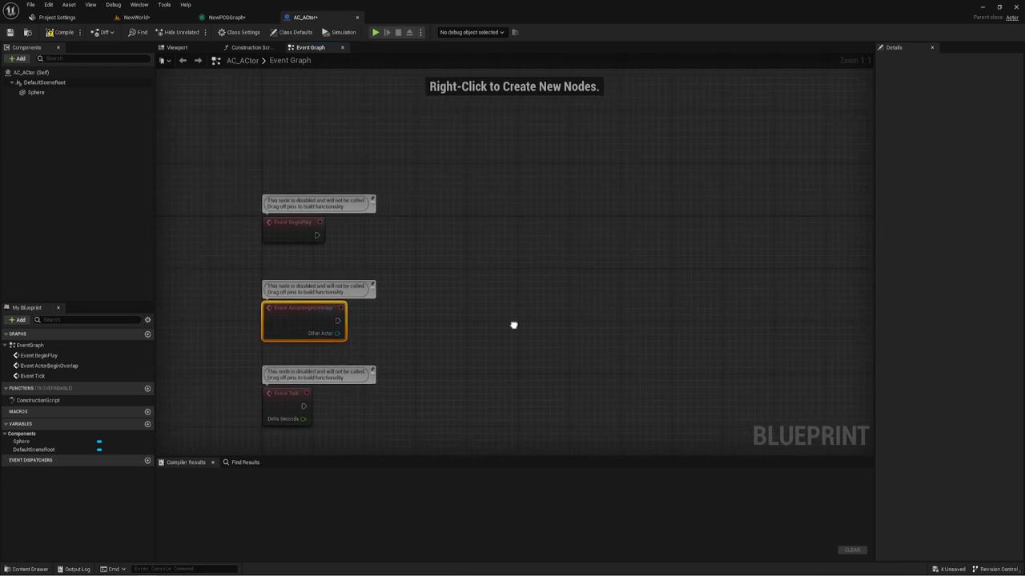
left_click(60, 32)
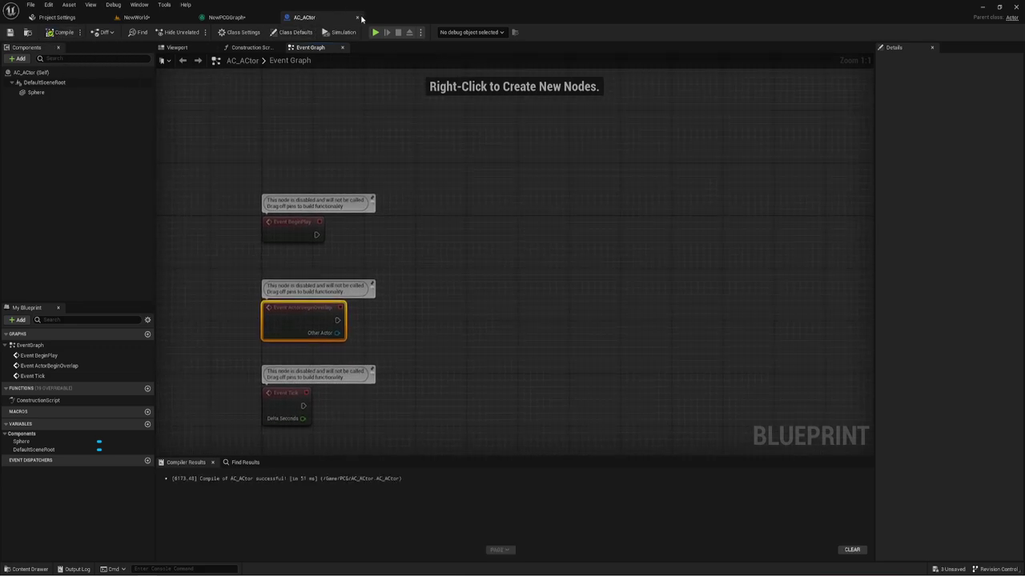
- Set the Spawn Actor node's Template Actor Class to AC_ACtor instead of TriggerBox, then view the NewWorld level
left_click(358, 18)
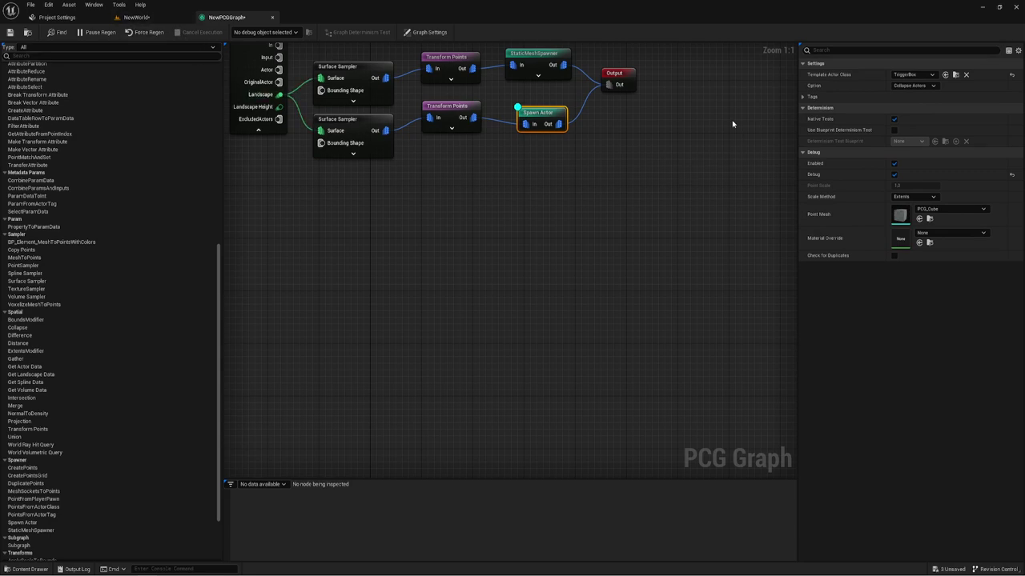
right_click_drag(731, 124, 632, 228)
left_click(913, 74)
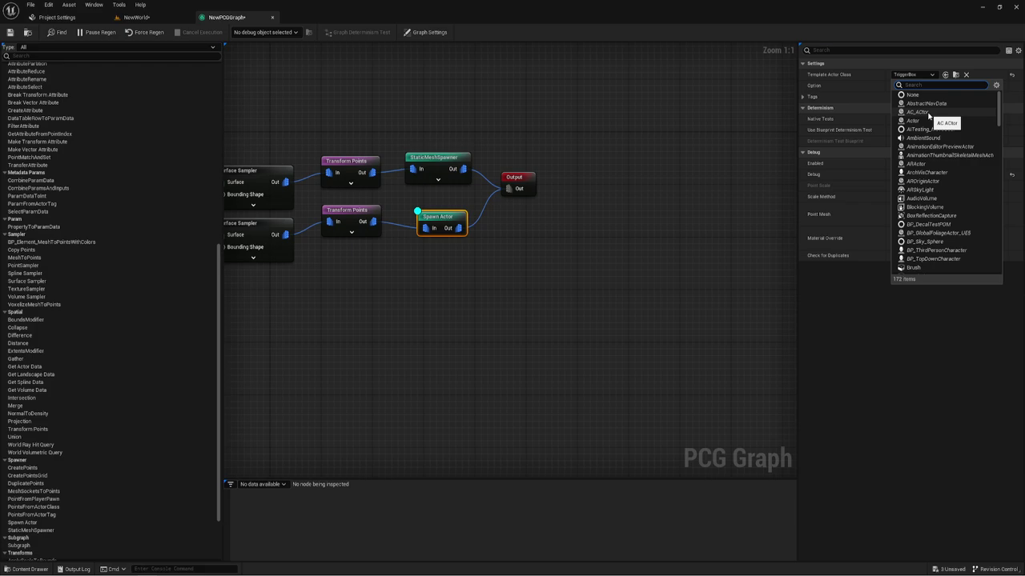
left_click(927, 113)
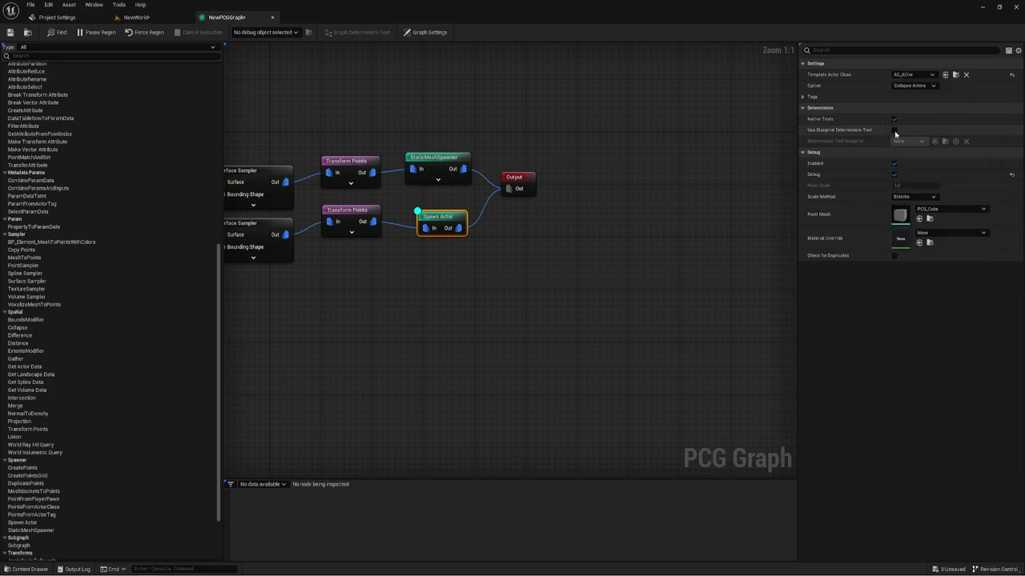
left_click(136, 16)
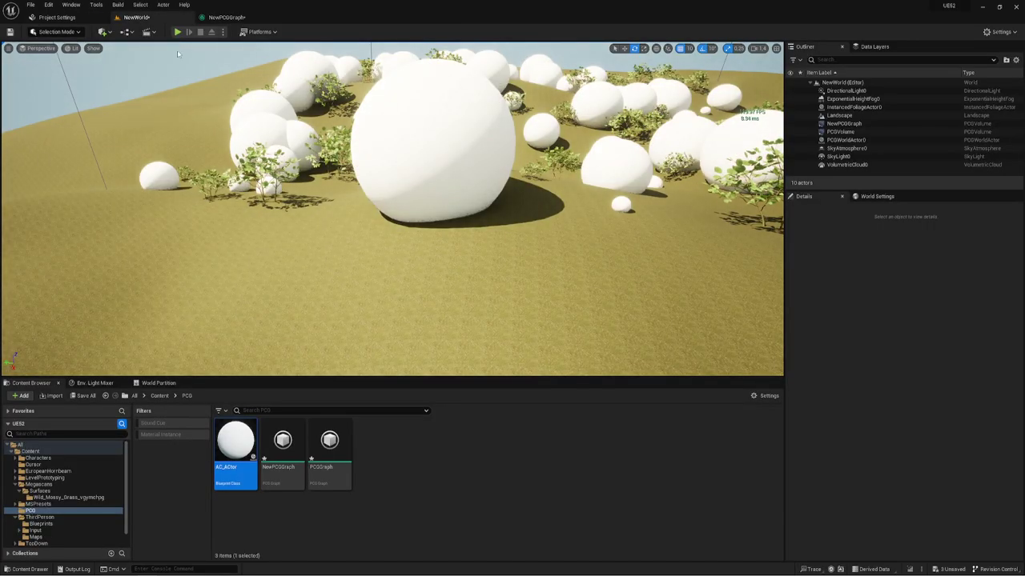
- Float the NewPCGGraph editor as a large window over the level, showing both nodes and landscape spheres
left_click(227, 17)
mouse_move(232, 18)
left_mouse_down()
mouse_move(222, 216)
mouse_move(68, 286)
left_mouse_up()
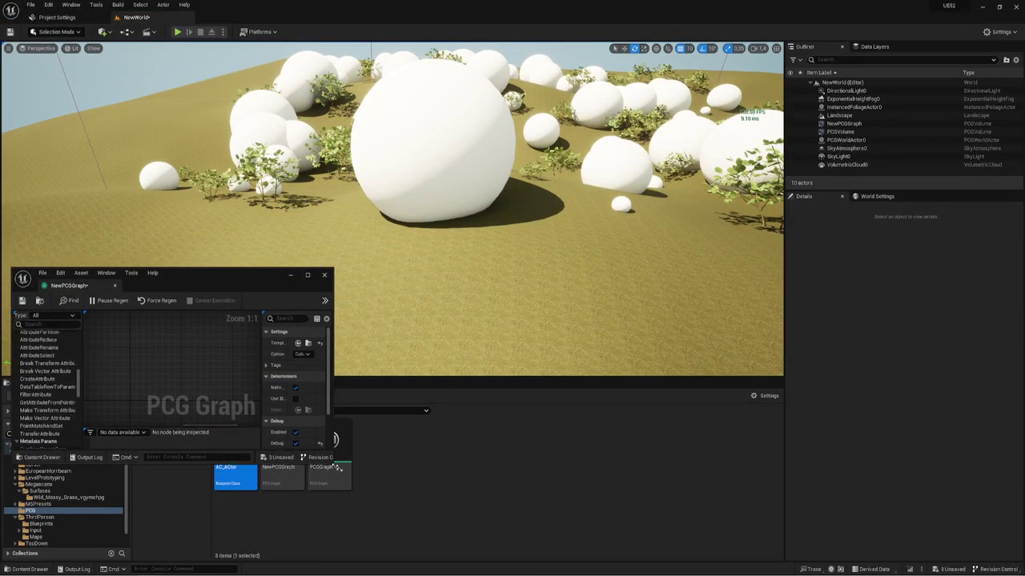
left_click_drag(337, 469, 793, 561)
mouse_move(408, 400)
right_mouse_down()
mouse_move(492, 392)
mouse_move(494, 413)
right_mouse_up()
mouse_move(393, 152)
right_mouse_down()
mouse_move(481, 160)
mouse_move(549, 269)
right_mouse_up()
- Change the lower Transform Points node's Scale Max to 1.0, then fly around to inspect the small spheres
left_click(390, 419)
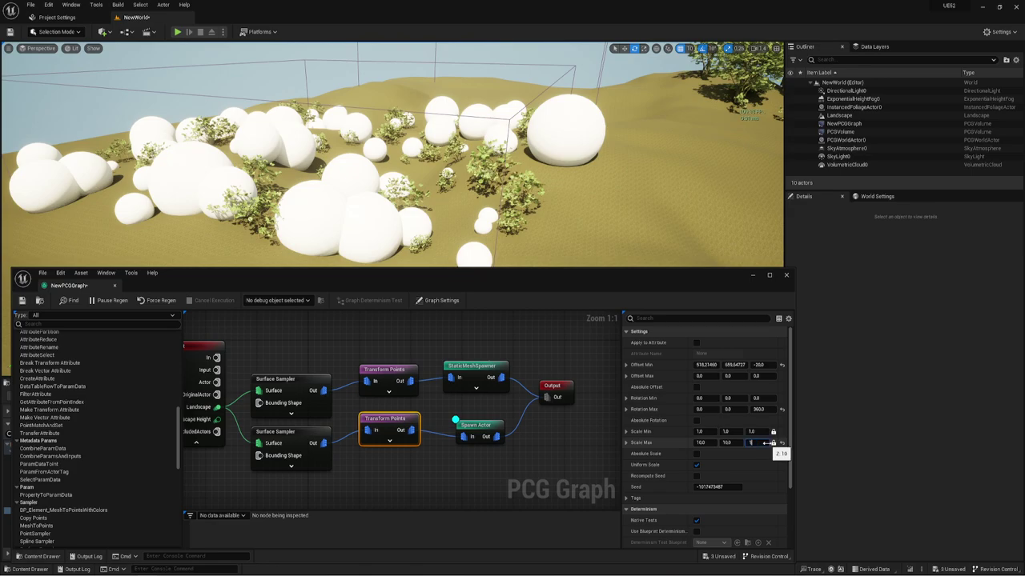
key("Return")
mouse_move(656, 240)
right_mouse_down()
mouse_move(608, 224)
mouse_move(592, 160)
mouse_move(593, 192)
mouse_move(608, 193)
right_mouse_up()
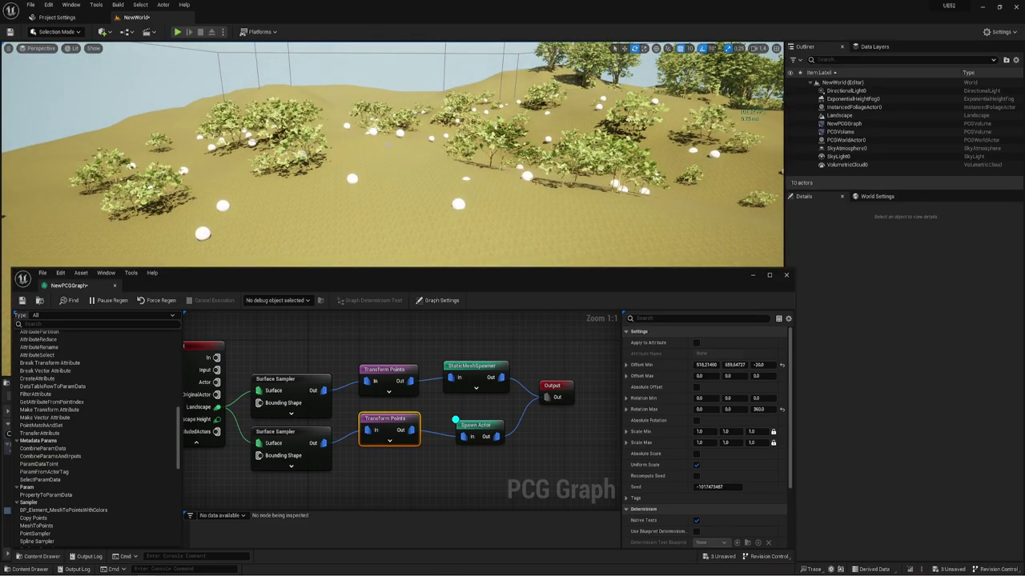
mouse_move(525, 194)
right_mouse_down()
mouse_move(524, 216)
mouse_move(540, 194)
right_mouse_up()
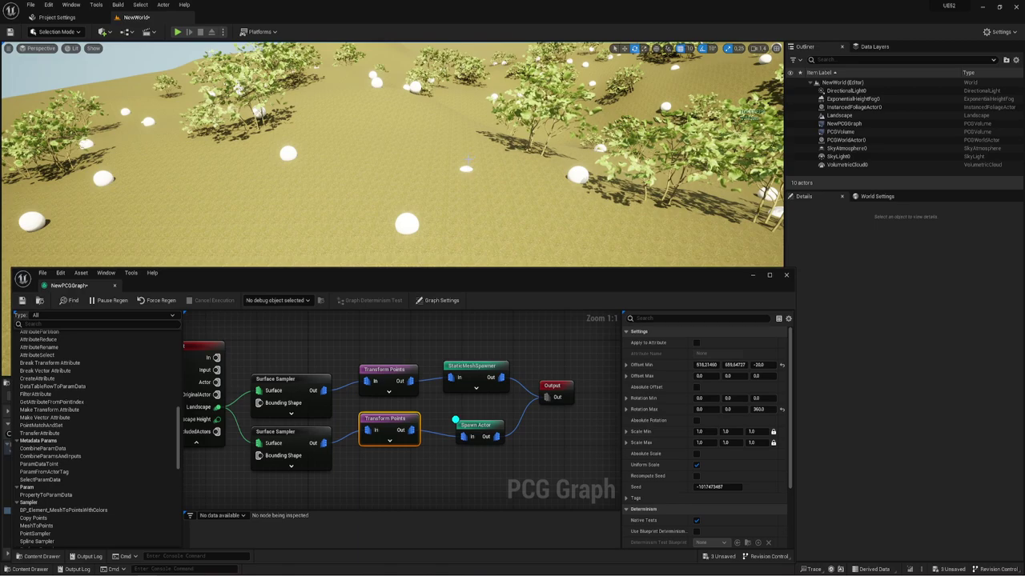
right_click_drag(517, 171, 520, 168)
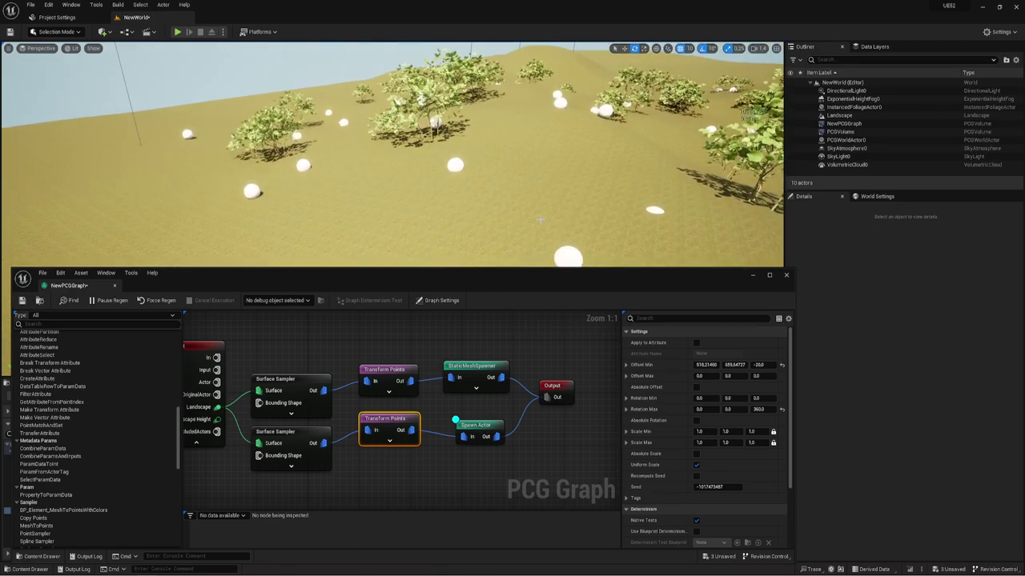
right_click_drag(540, 219, 557, 165)
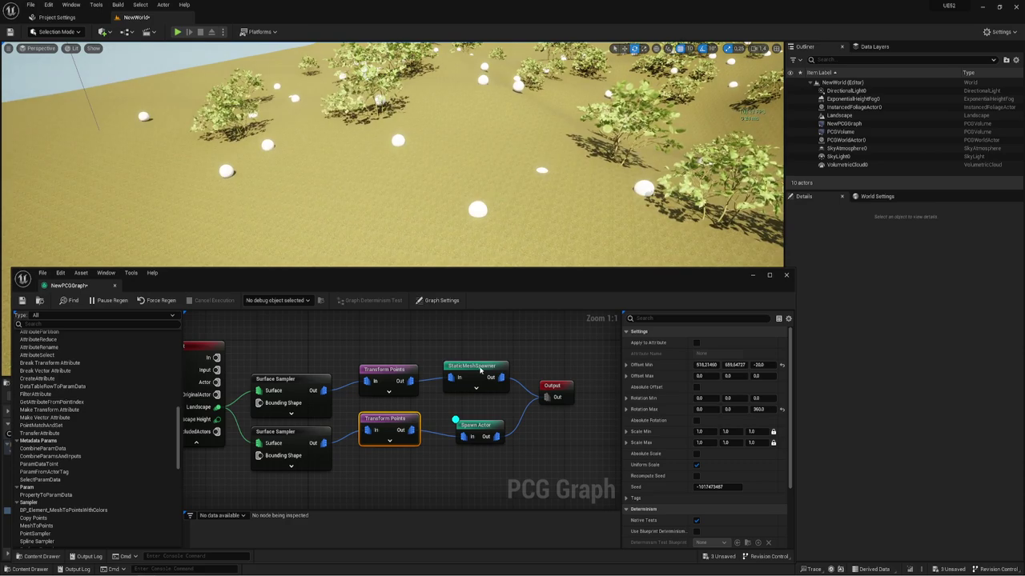
right_click_drag(480, 446, 404, 452)
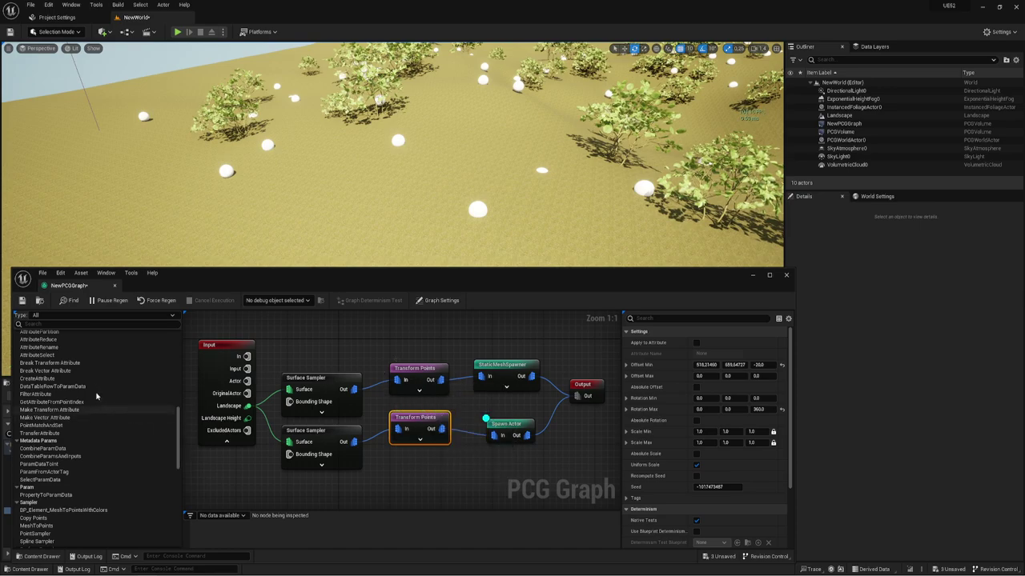
scroll(96, 396, "up", 3)
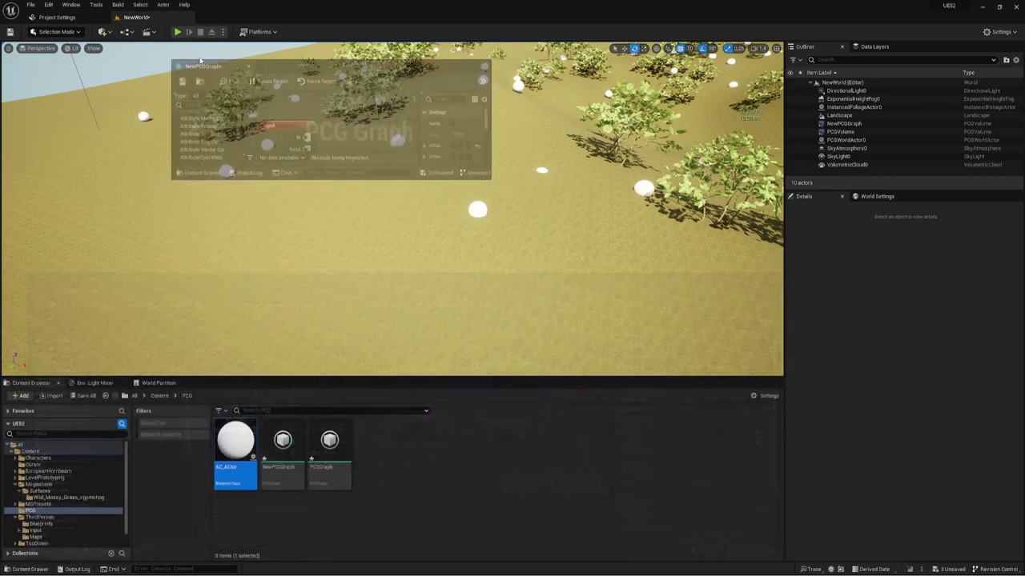
- Dock the floating NewPCGGraph window back into the main tab bar and marquee-select all its nodes
left_click_drag(73, 285, 240, 17)
scroll(82, 237, "up", 2)
scroll(80, 321, "down", 2)
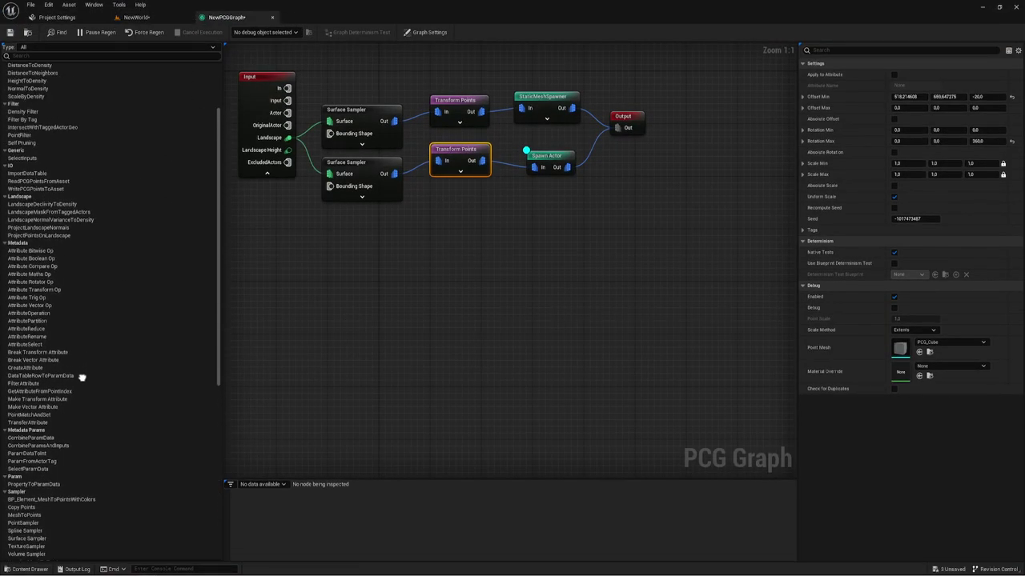
scroll(80, 440, "down", 2)
scroll(80, 464, "down", 2)
scroll(104, 401, "down", 2)
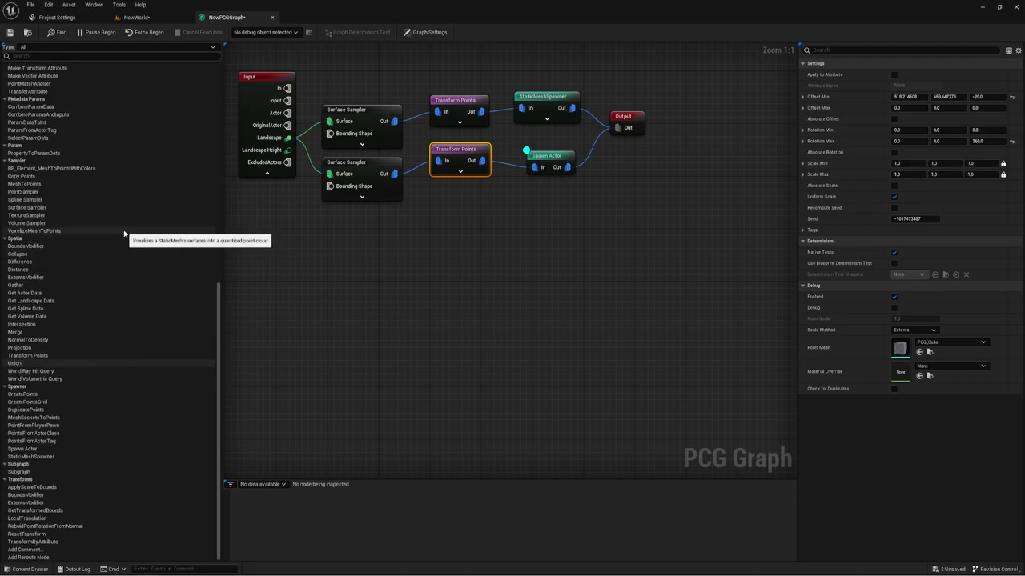
right_click_drag(296, 264, 348, 322)
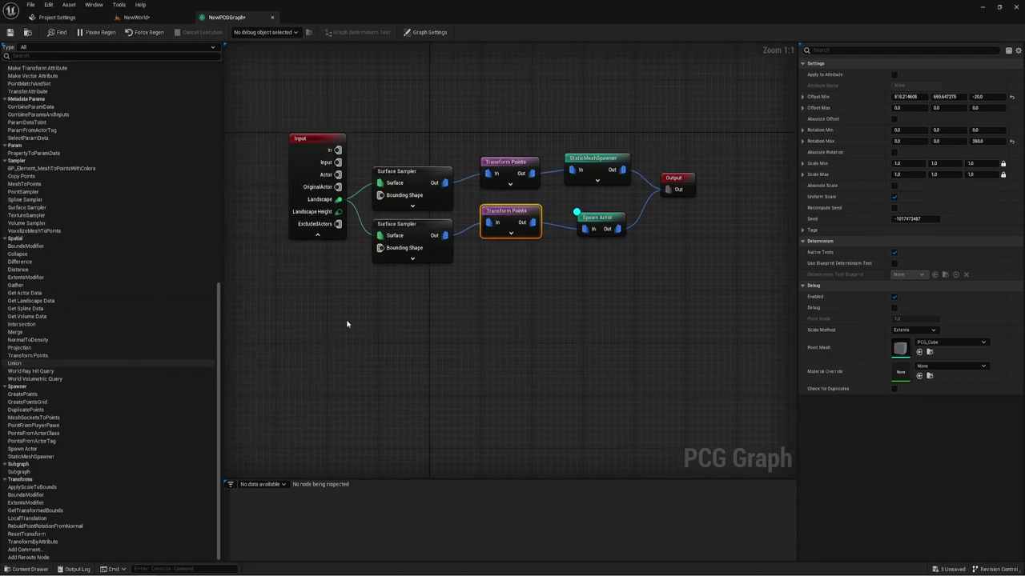
left_click_drag(347, 318, 697, 125)
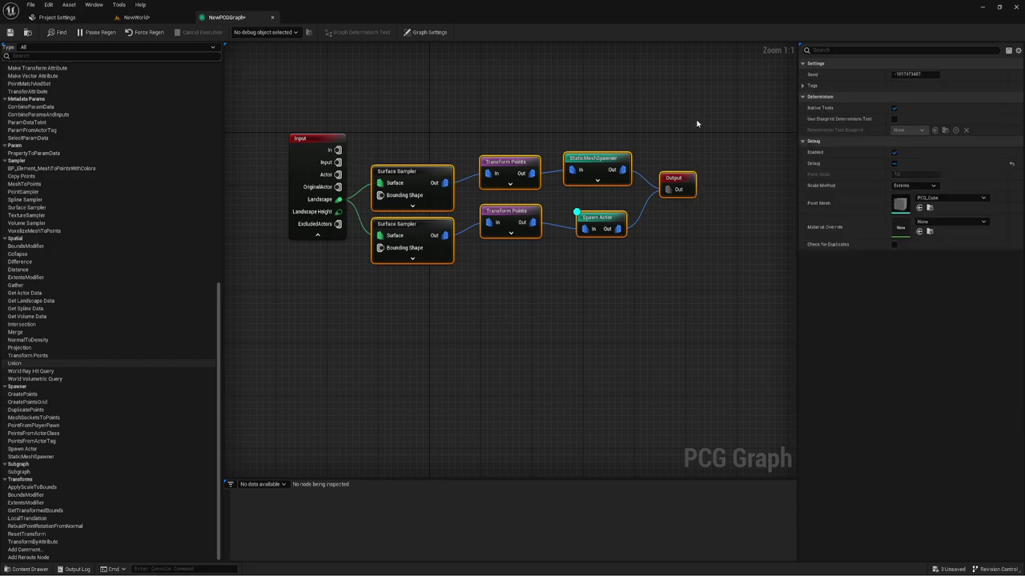